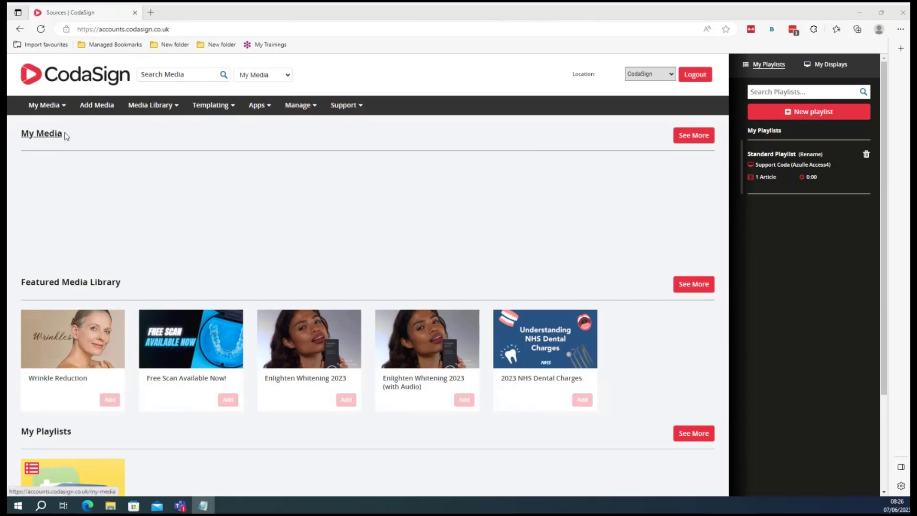
# Review the My Media, Featured Media Library and My Playlists sections of the home page, along with the playlist sidebar
pyautogui.moveTo(67, 133); pyautogui.dragTo(26, 133)
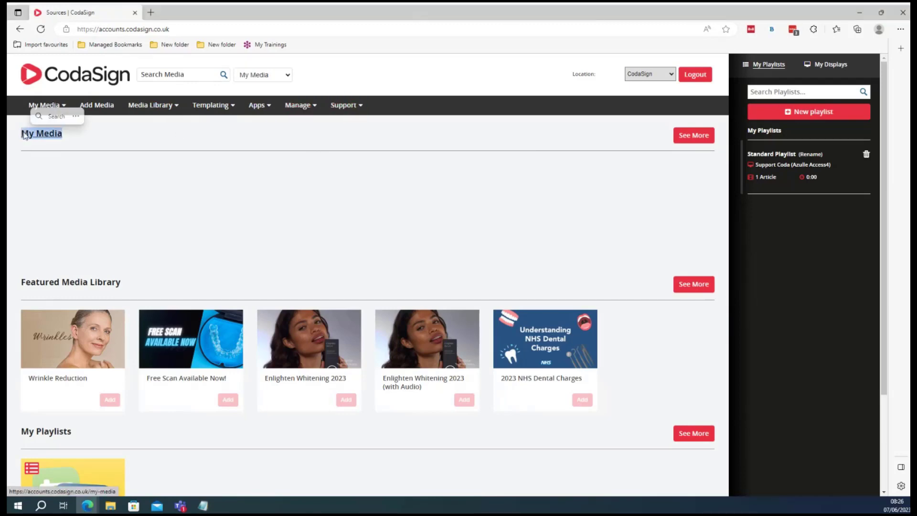
pyautogui.click(57, 186)
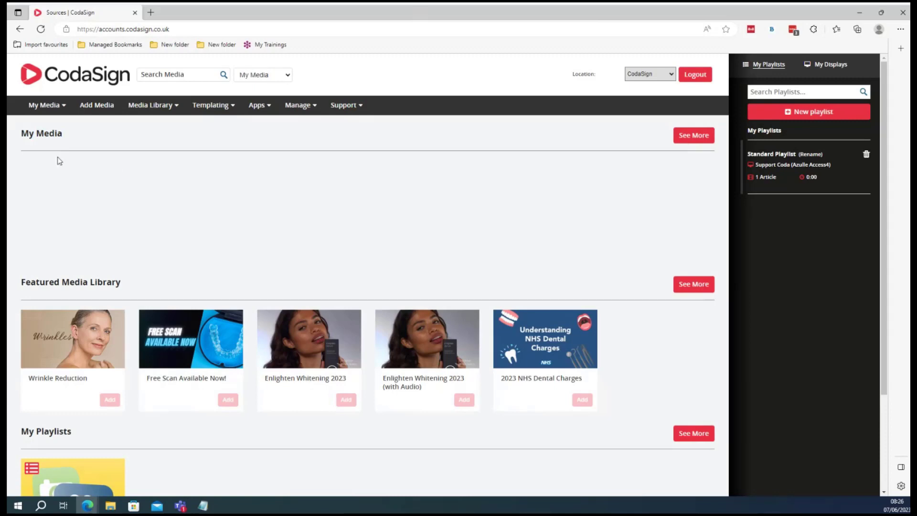
pyautogui.scroll(-1, 67, 189)
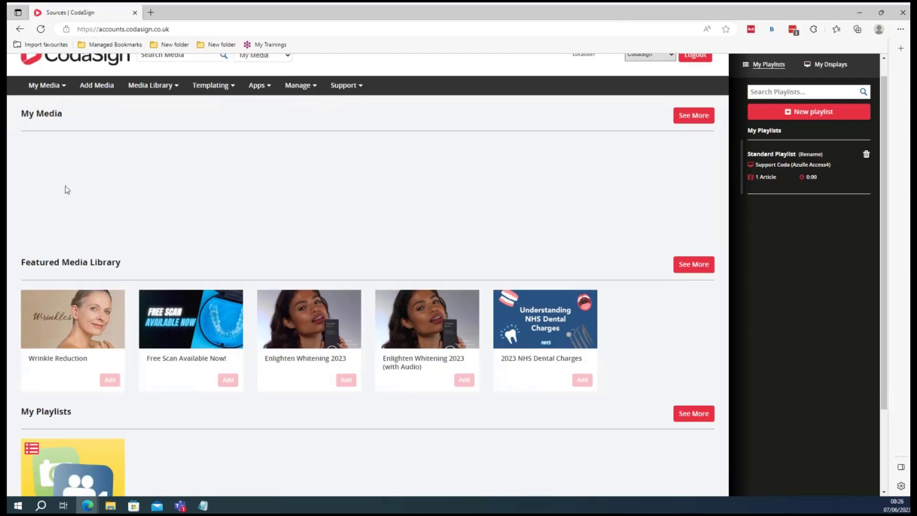
pyautogui.moveTo(139, 215); pyautogui.dragTo(10, 224)
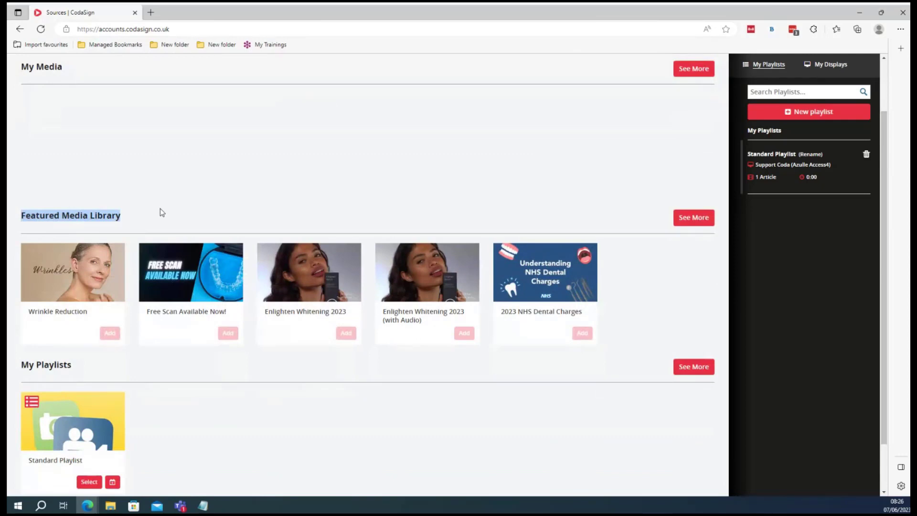
pyautogui.scroll(-1, 159, 209)
pyautogui.click(90, 318)
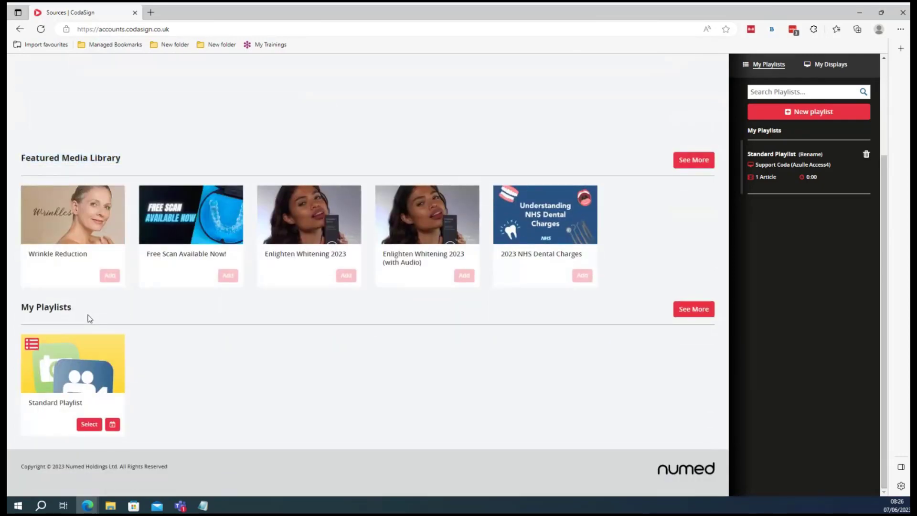
pyautogui.moveTo(89, 318); pyautogui.dragTo(22, 313)
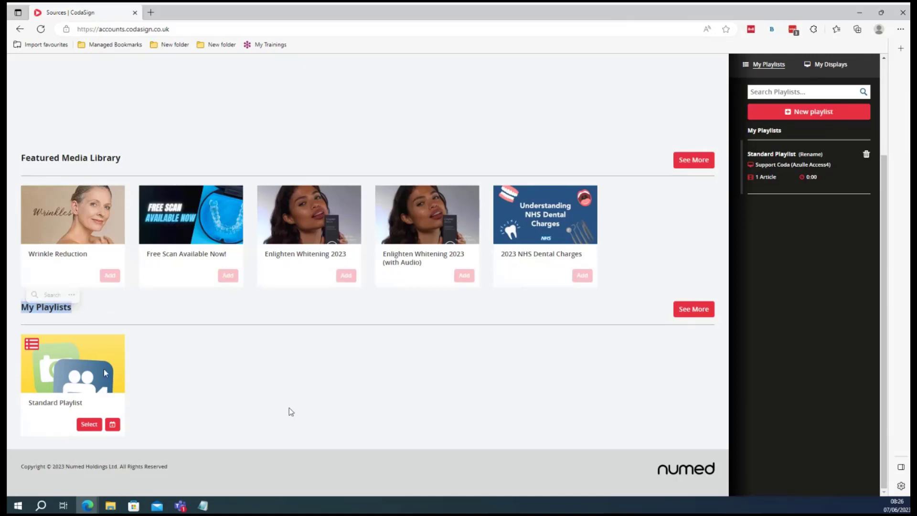
pyautogui.scroll(3, 289, 412)
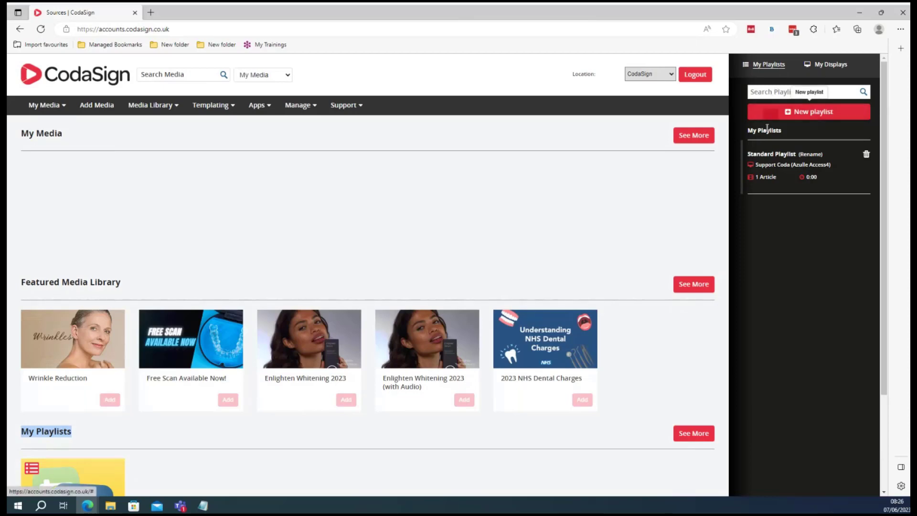
pyautogui.moveTo(783, 131); pyautogui.dragTo(749, 131)
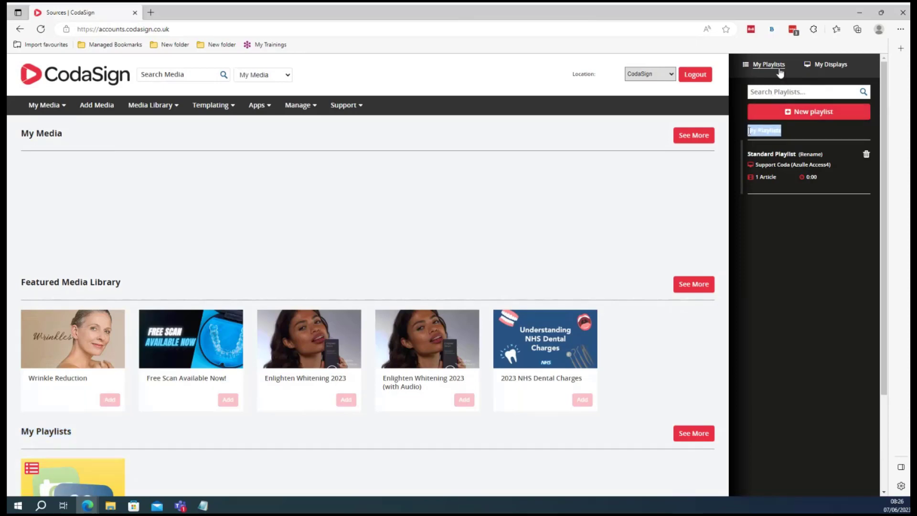
pyautogui.click(779, 240)
pyautogui.scroll(-3, 61, 357)
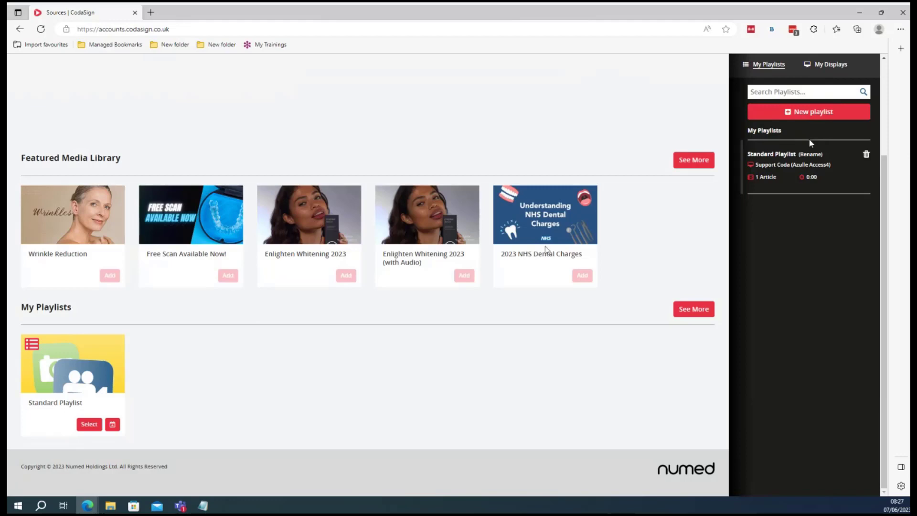
pyautogui.scroll(3, 685, 232)
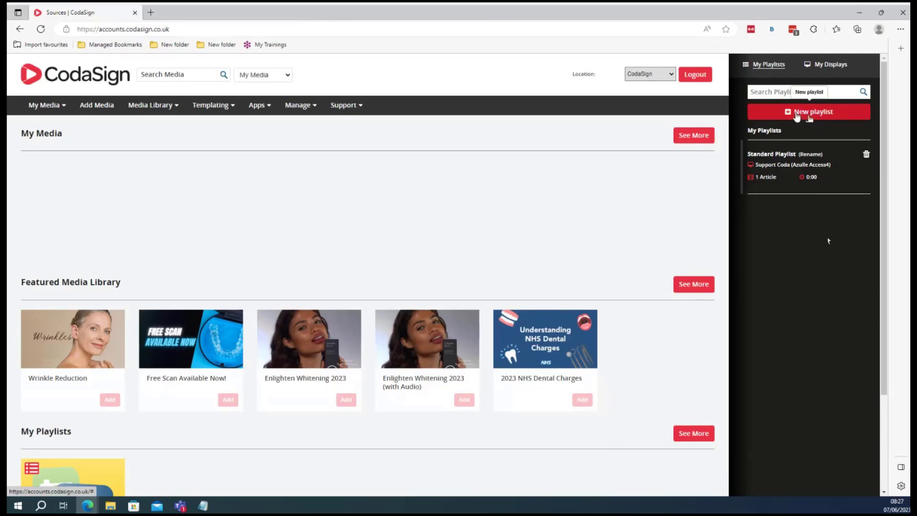
# Create a new playlist named Webinar Playlist and check its article count and duration
pyautogui.click(796, 116)
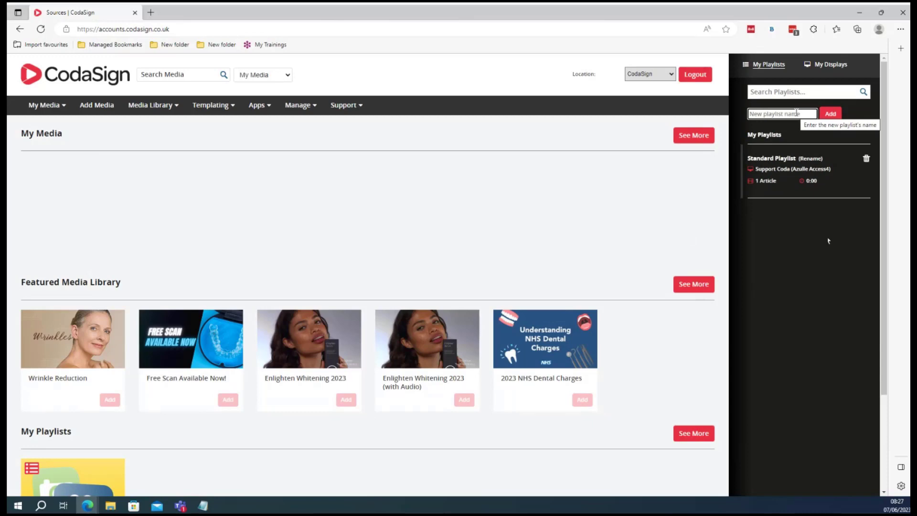
pyautogui.write('Webin')
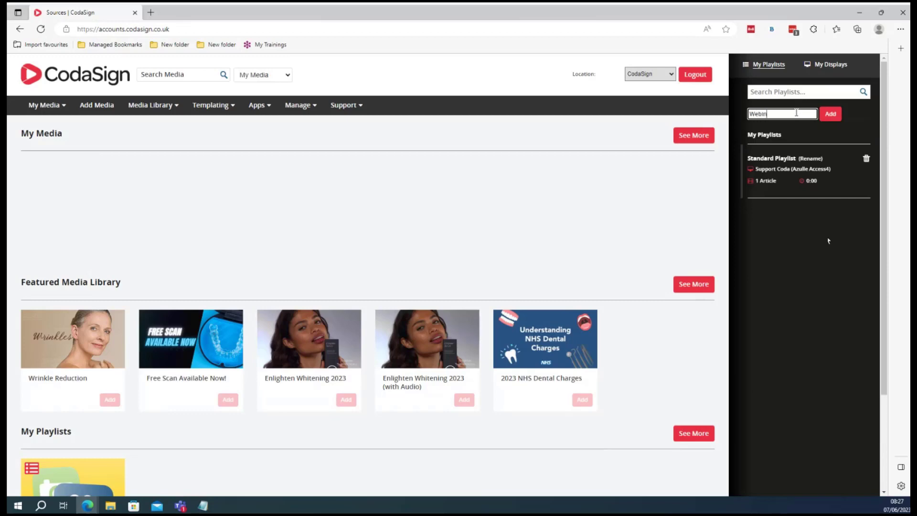
pyautogui.write('ar Playlist')
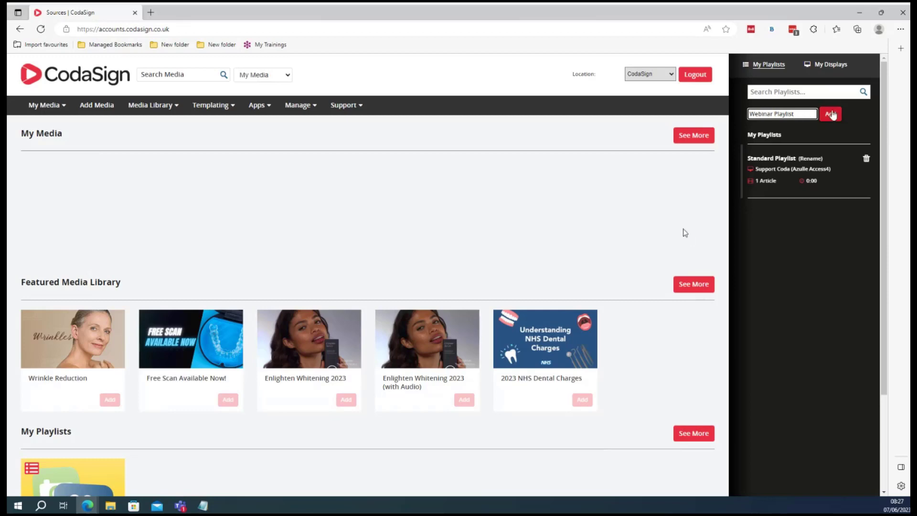
pyautogui.click(831, 114)
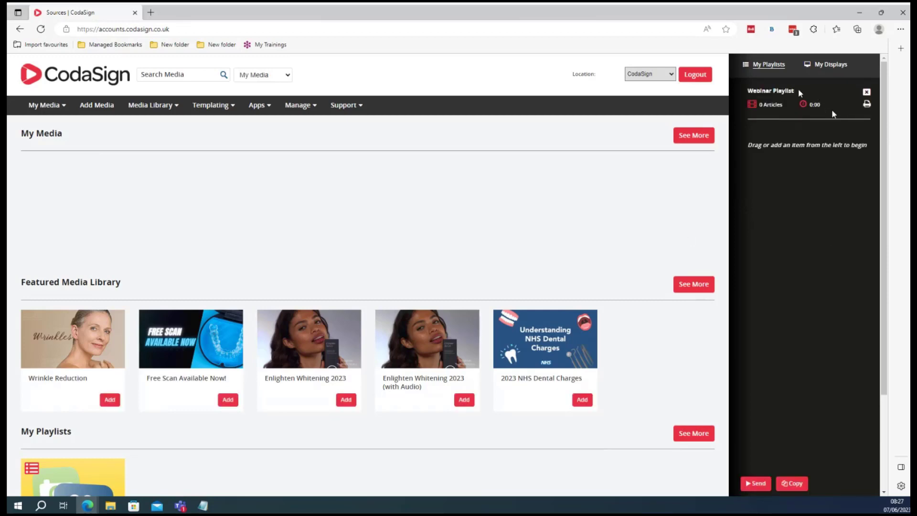
pyautogui.moveTo(798, 93); pyautogui.dragTo(756, 110)
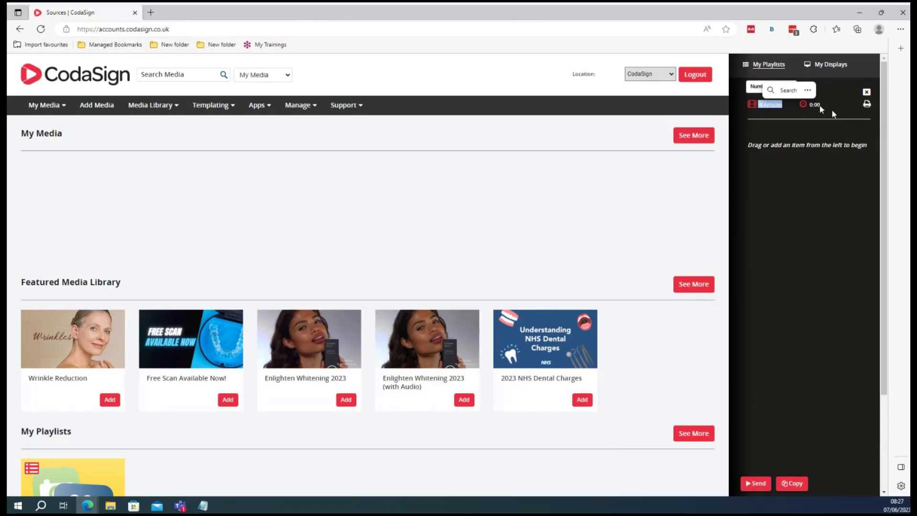
pyautogui.click(818, 105)
pyautogui.click(760, 214)
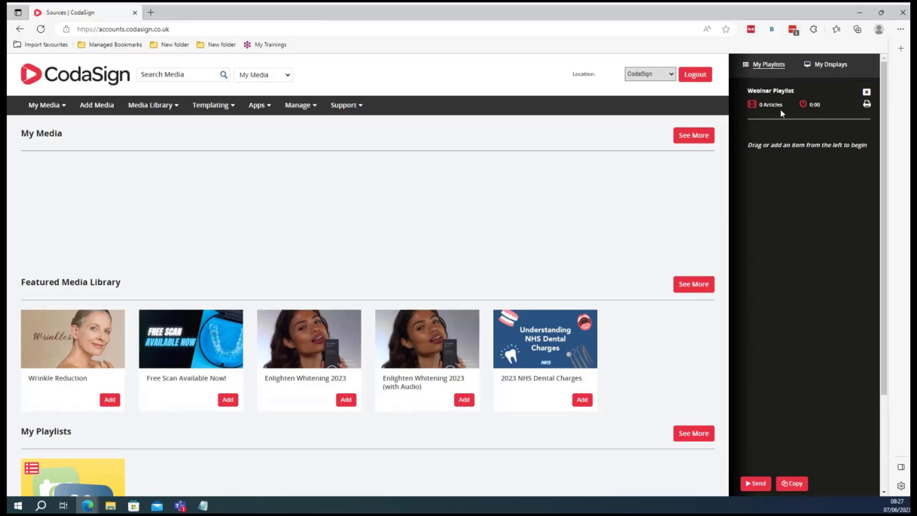
pyautogui.moveTo(784, 107); pyautogui.dragTo(810, 108)
pyautogui.click(787, 208)
# Go to the Add Media page and start choosing files from the computer to upload
pyautogui.click(99, 109)
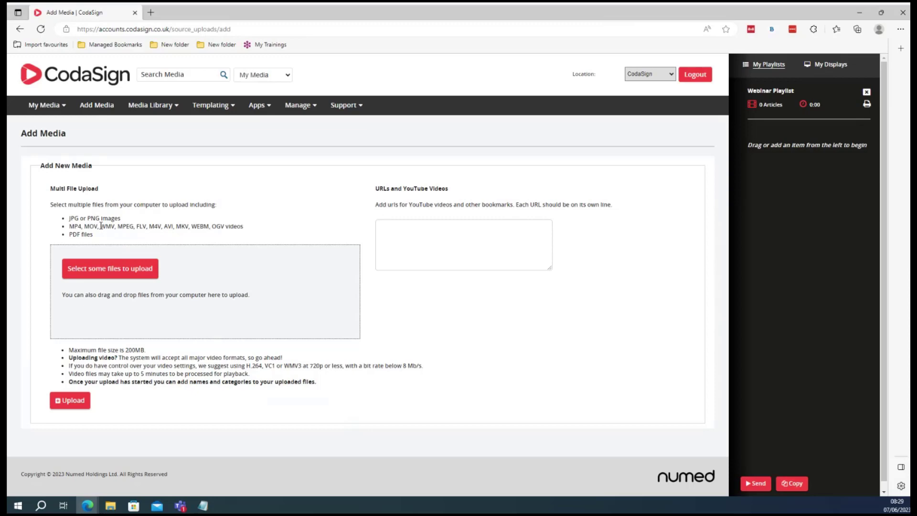
pyautogui.click(101, 268)
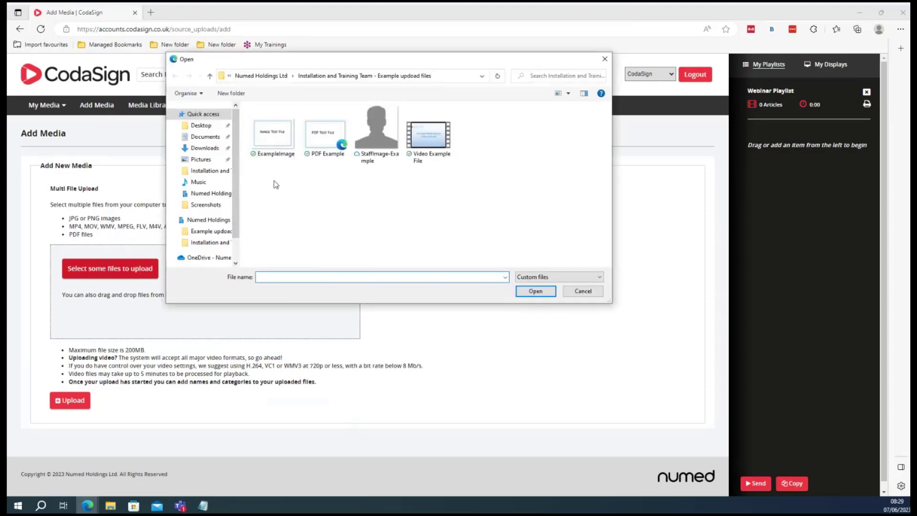
pyautogui.click(280, 142)
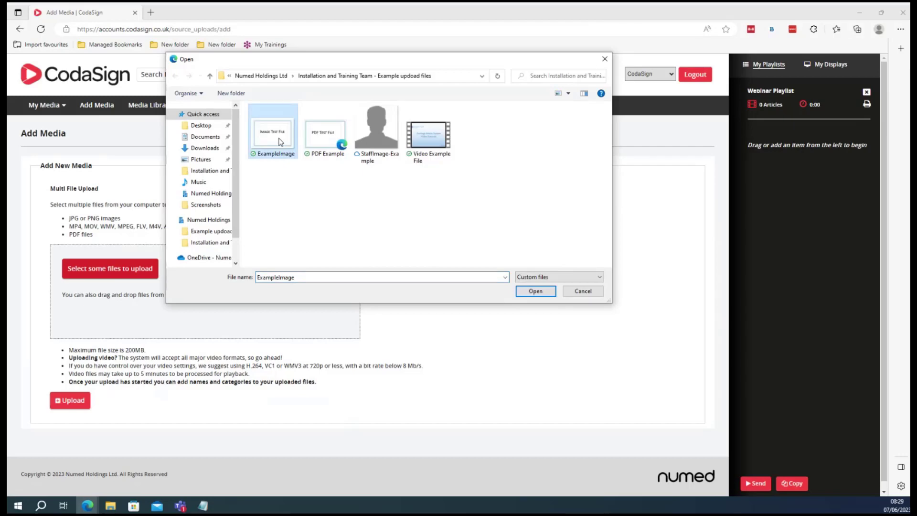
pyautogui.keyDown('ctrl'); pyautogui.click(342, 142); pyautogui.keyUp('ctrl')
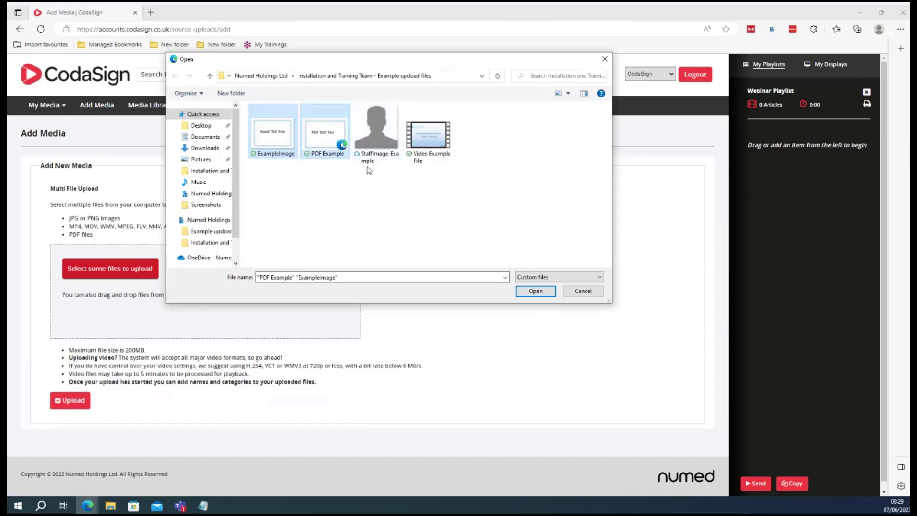
pyautogui.click(299, 176)
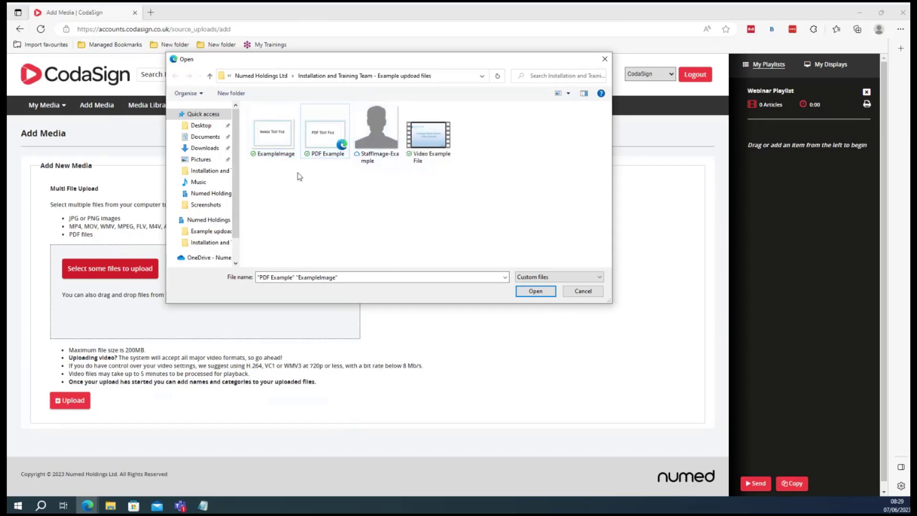
# Add the ExampleImage JPG file to the list of files to upload
pyautogui.click(279, 149)
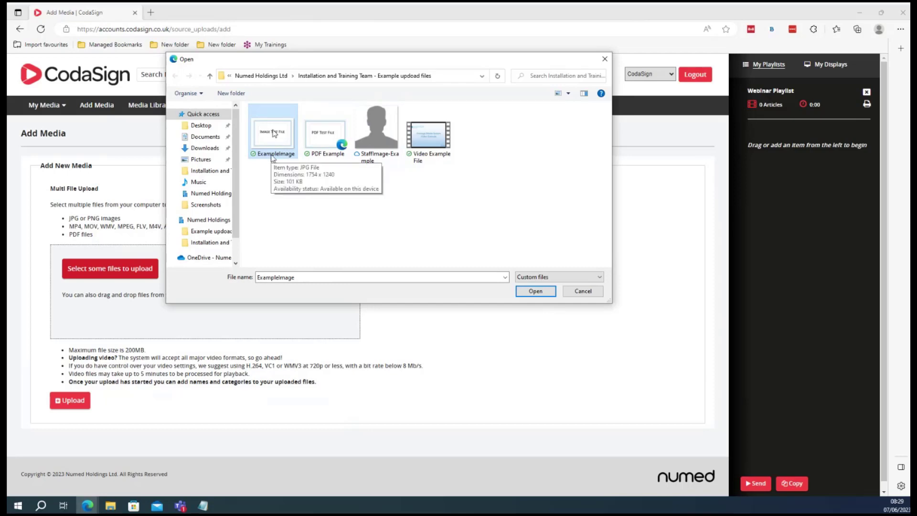
pyautogui.click(541, 294)
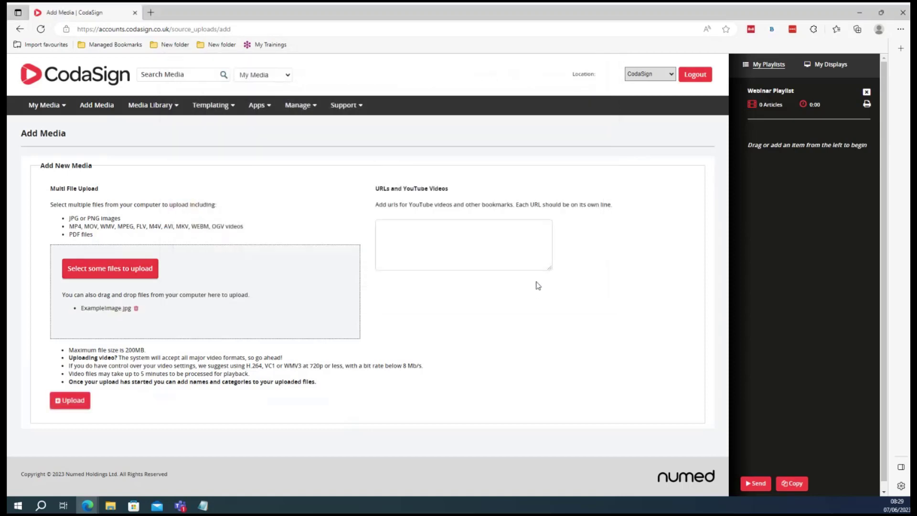
pyautogui.moveTo(84, 308); pyautogui.dragTo(125, 309)
pyautogui.click(191, 324)
# Add Video Example File.mp4 and PDF Example.pdf to the list of files to upload
pyautogui.click(101, 270)
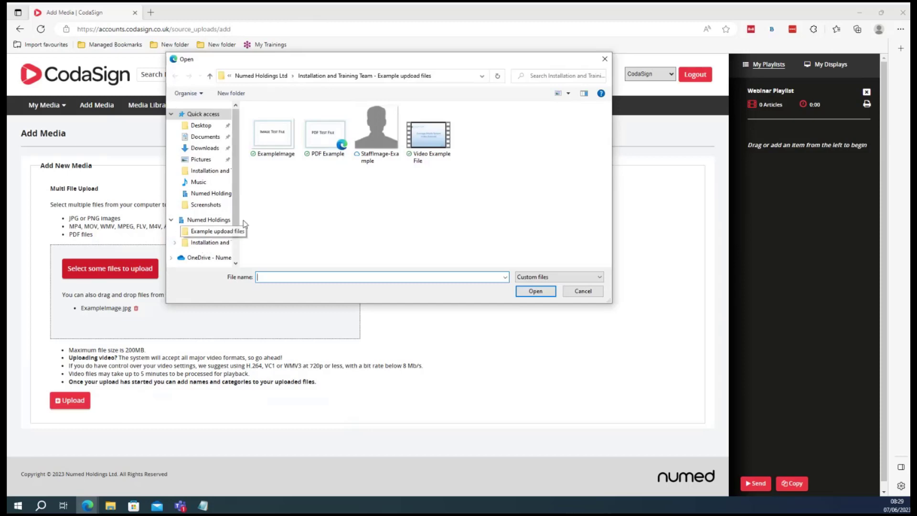
pyautogui.click(432, 128)
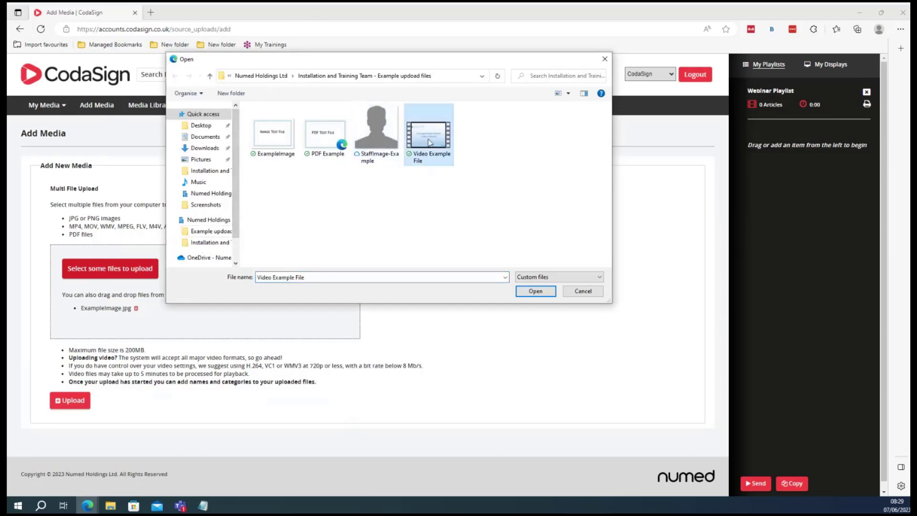
pyautogui.click(536, 292)
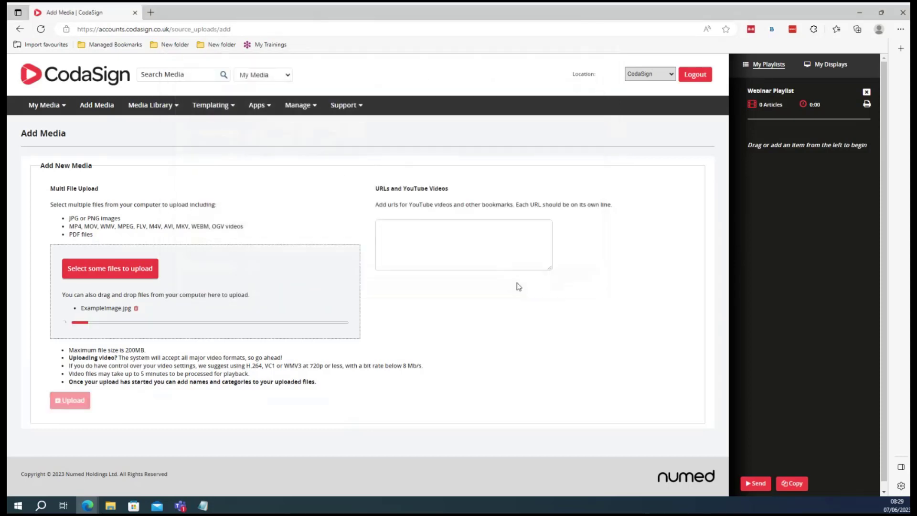
pyautogui.click(134, 278)
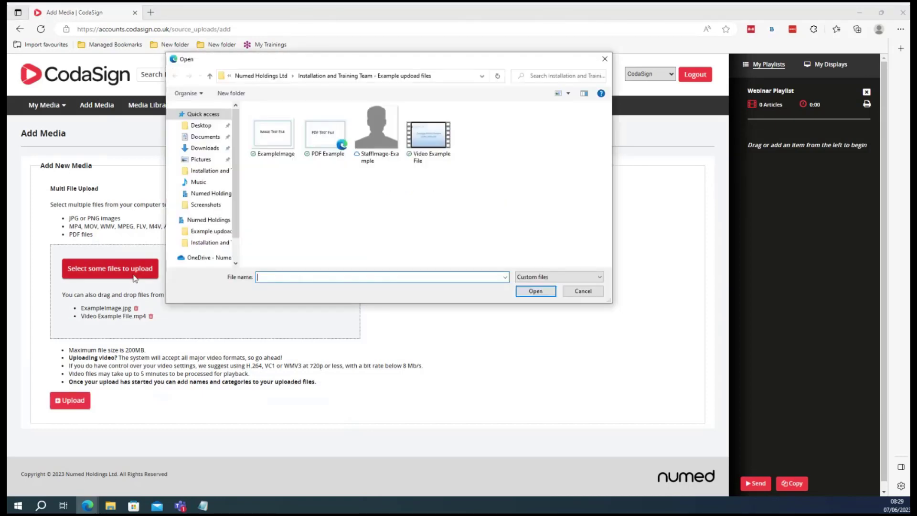
pyautogui.click(317, 144)
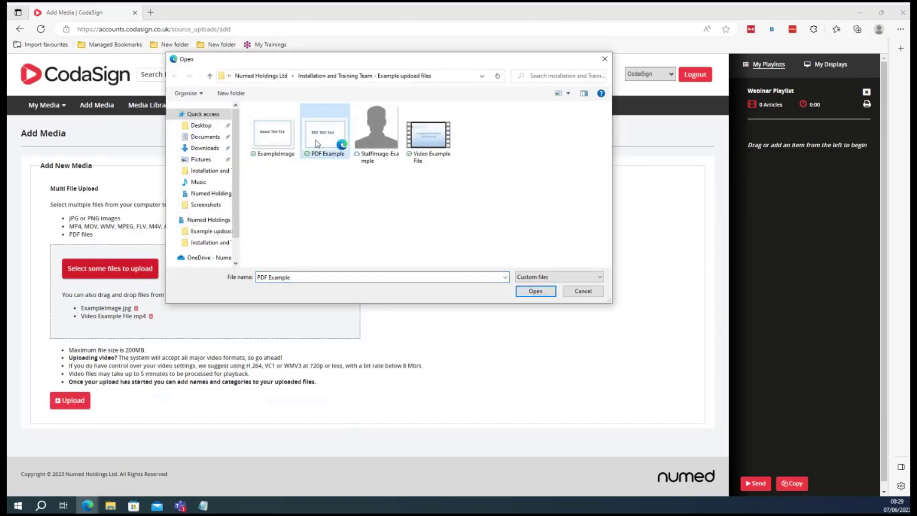
pyautogui.click(529, 291)
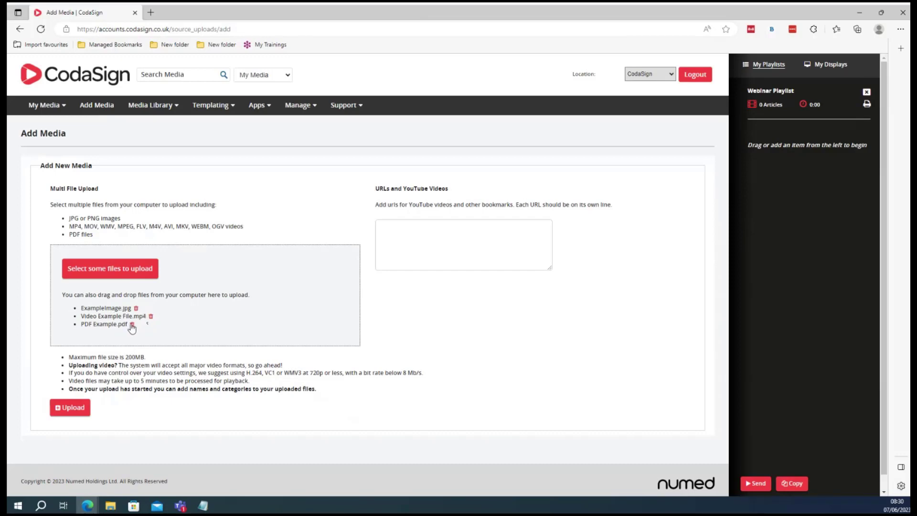
# Upload the listed image, video and PDF files and review the name fields of the uploaded media
pyautogui.scroll(-1, 131, 327)
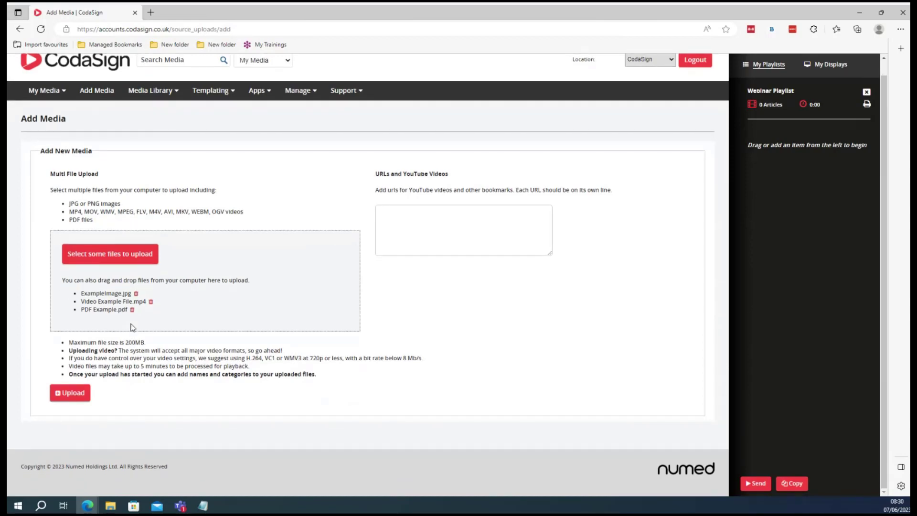
pyautogui.click(65, 397)
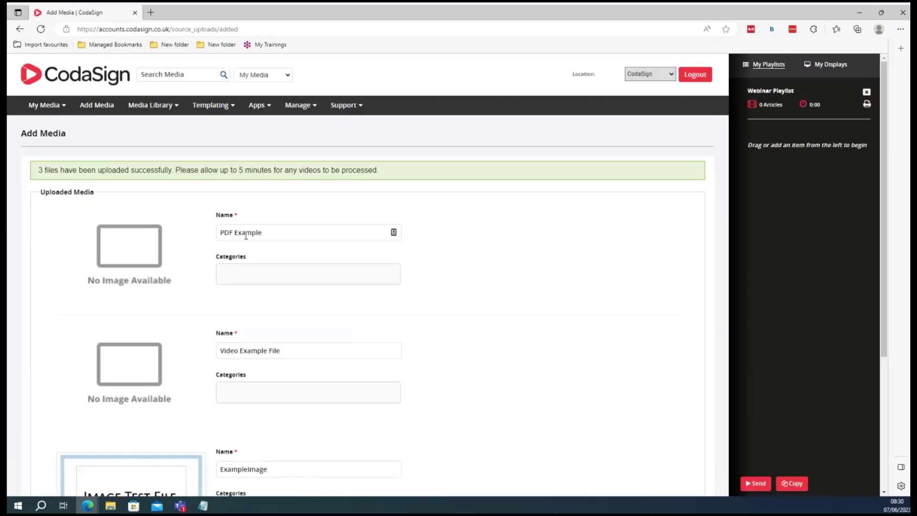
pyautogui.moveTo(301, 236); pyautogui.dragTo(208, 239)
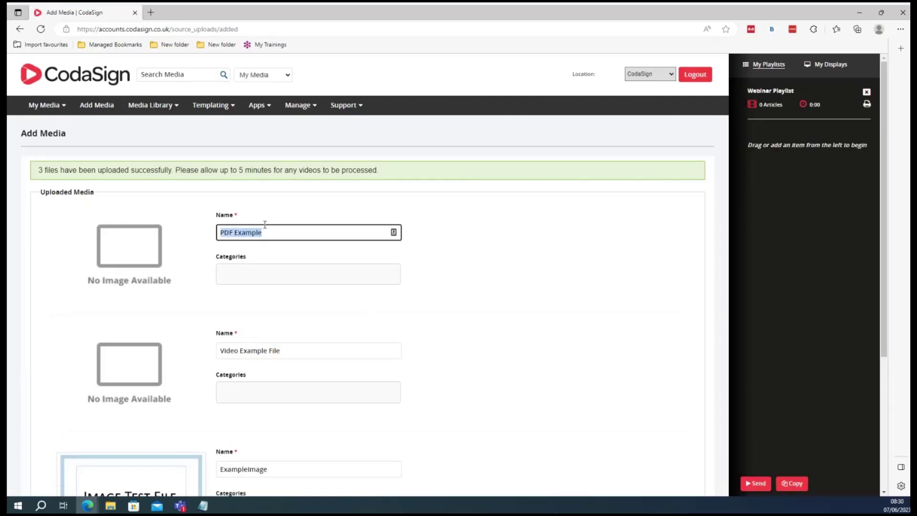
pyautogui.scroll(-3, 264, 223)
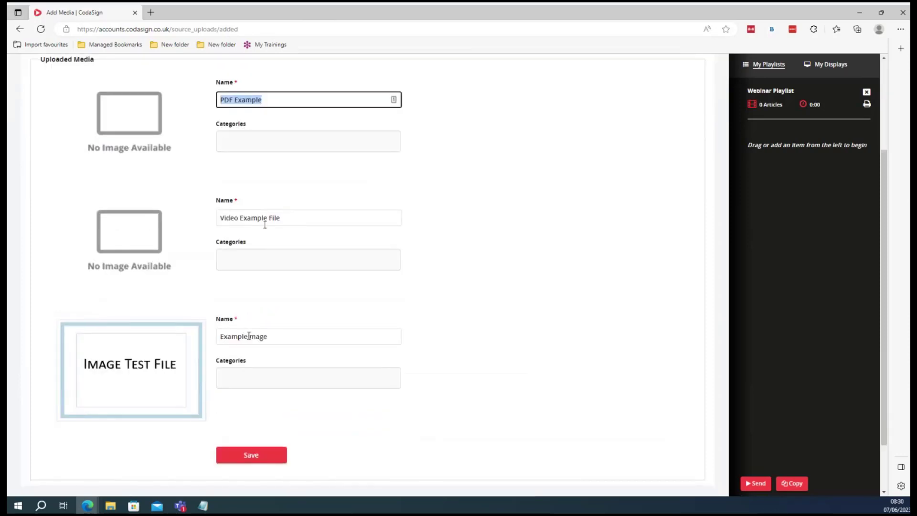
pyautogui.click(249, 336)
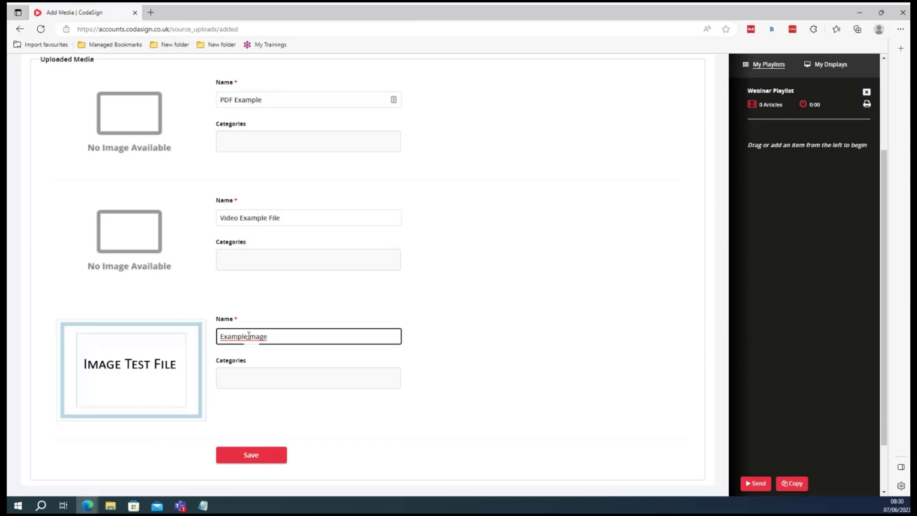
pyautogui.scroll(3, 277, 284)
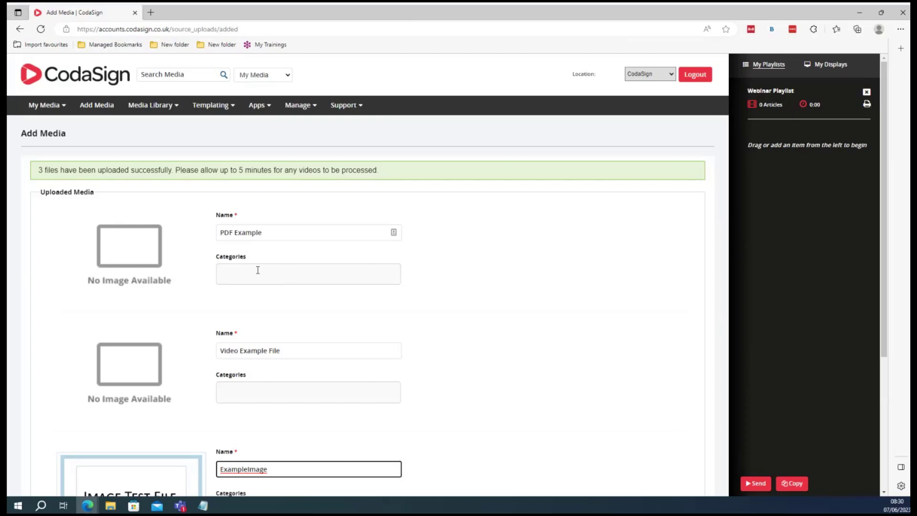
# Rename the uploaded image to Example Image and save the details of the three uploaded media items
pyautogui.click(257, 270)
pyautogui.click(426, 305)
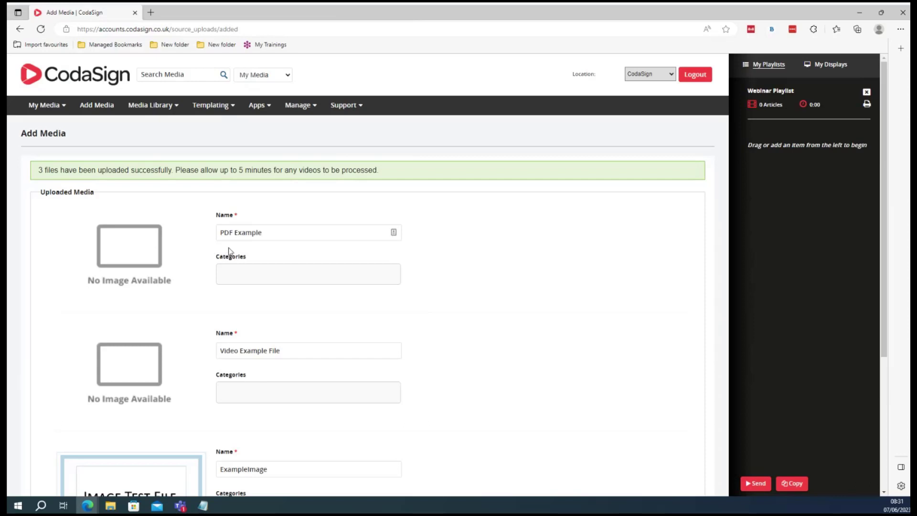
pyautogui.moveTo(276, 232); pyautogui.dragTo(212, 234)
pyautogui.scroll(-2, 267, 301)
pyautogui.scroll(-1, 267, 301)
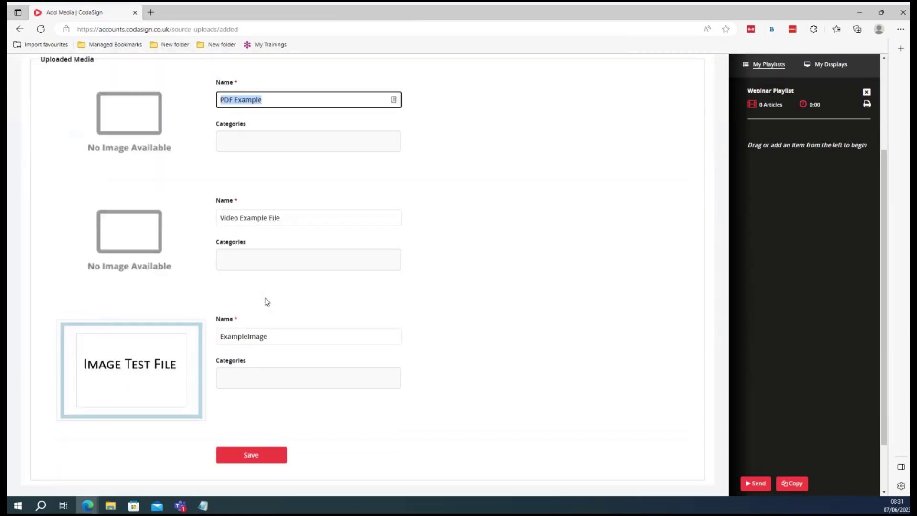
pyautogui.scroll(-2, 266, 301)
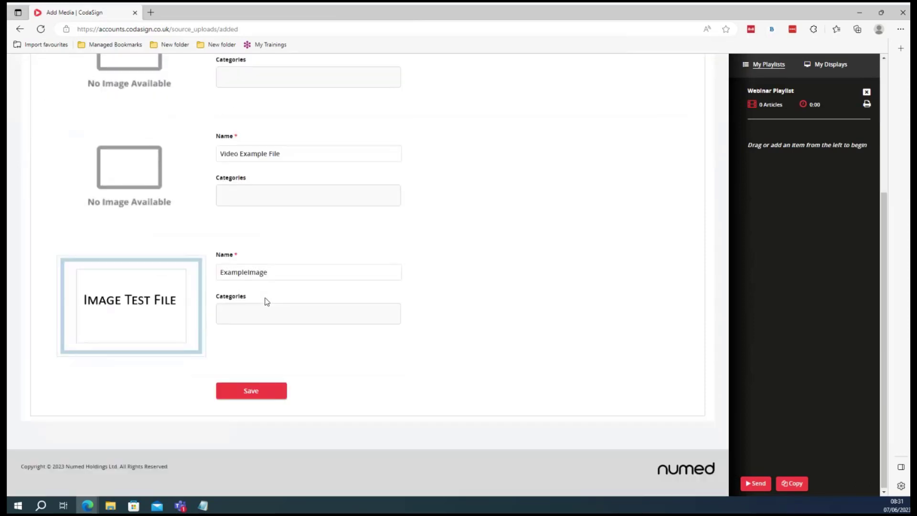
pyautogui.click(246, 271)
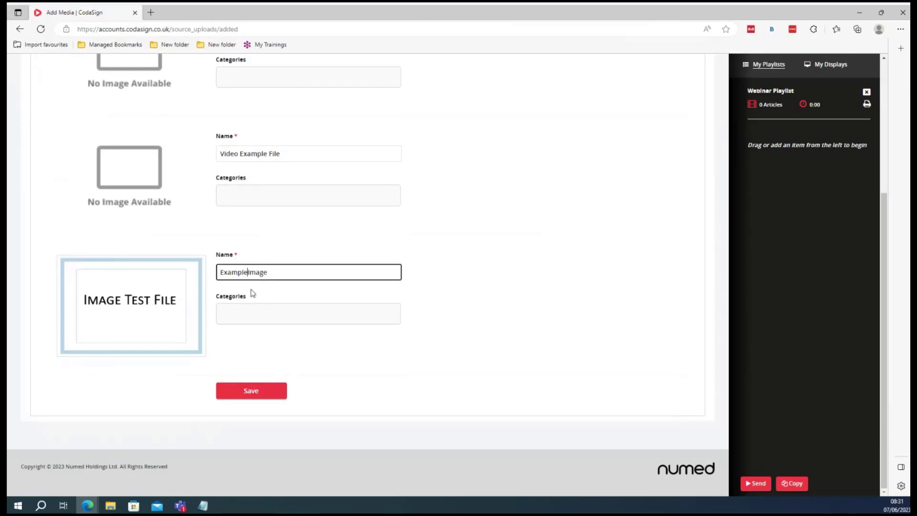
pyautogui.click(266, 398)
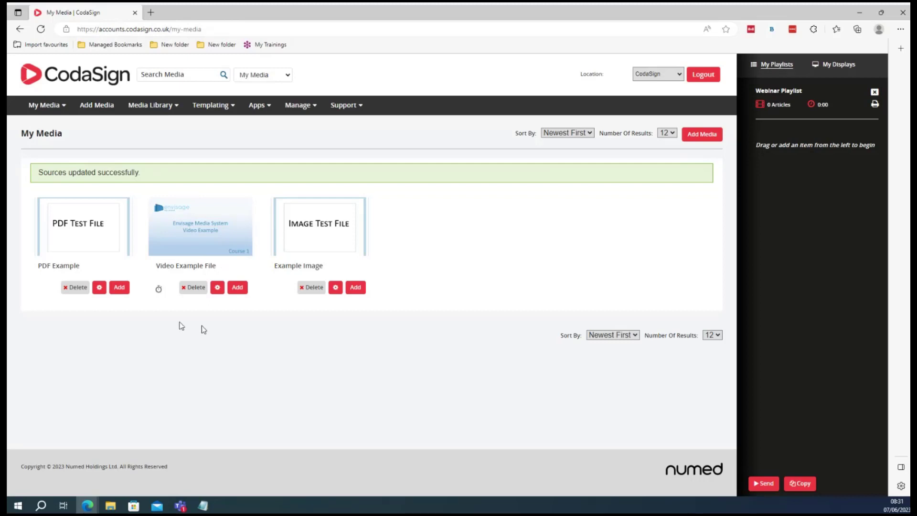
# Return to the Add Media page for adding a video URL and open YouTube in a new browser tab
pyautogui.click(95, 112)
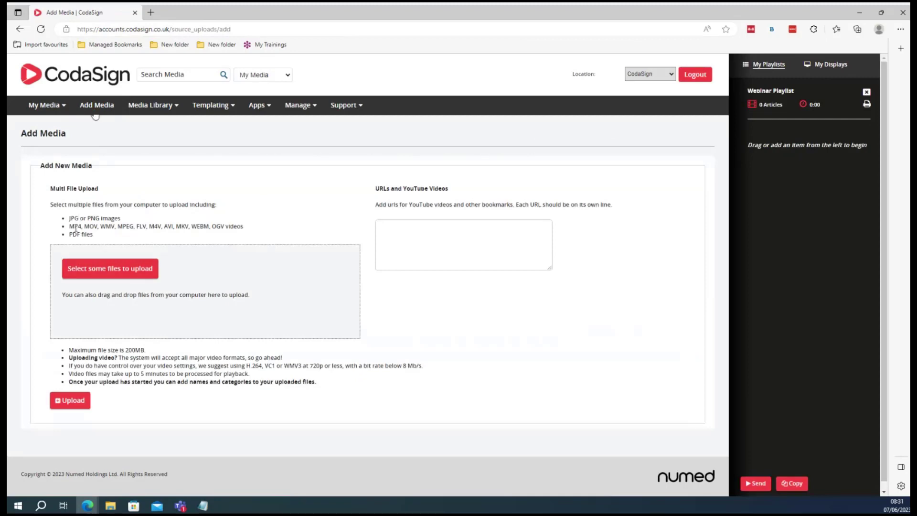
pyautogui.click(455, 250)
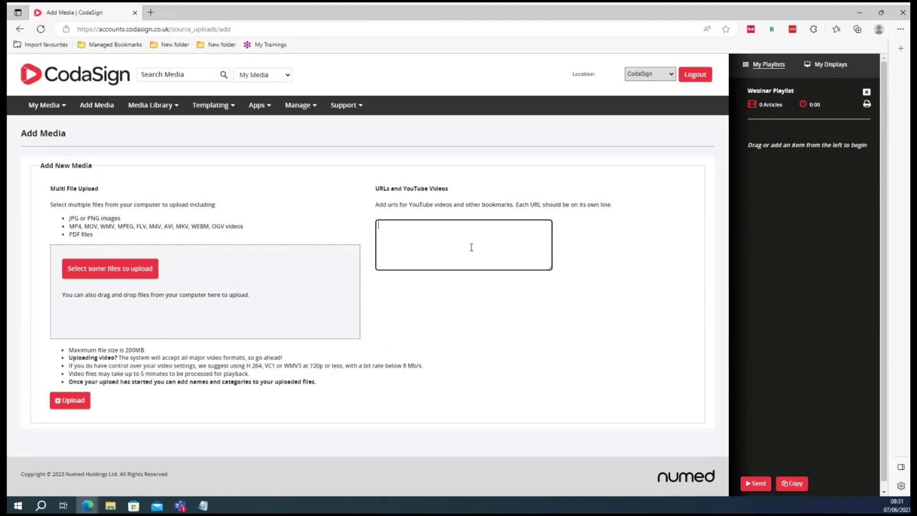
pyautogui.click(151, 13)
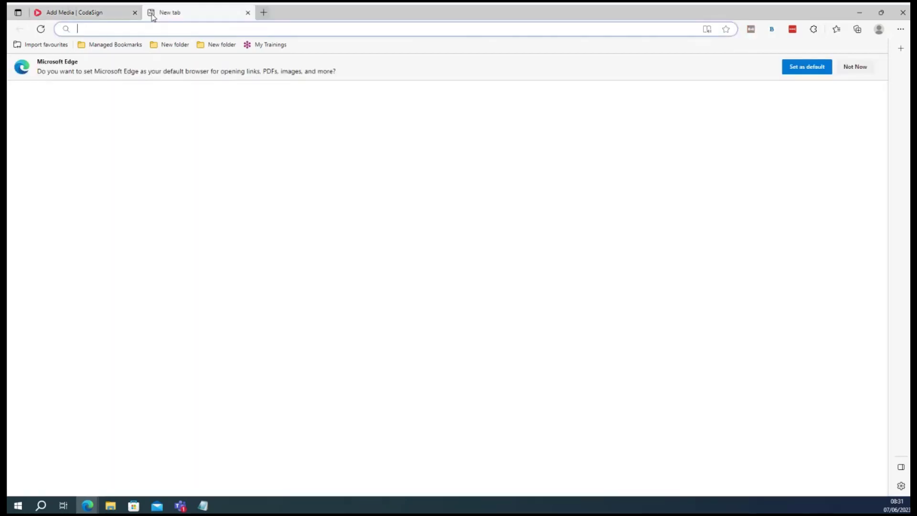
pyautogui.write('youtube')
pyautogui.press('Return')
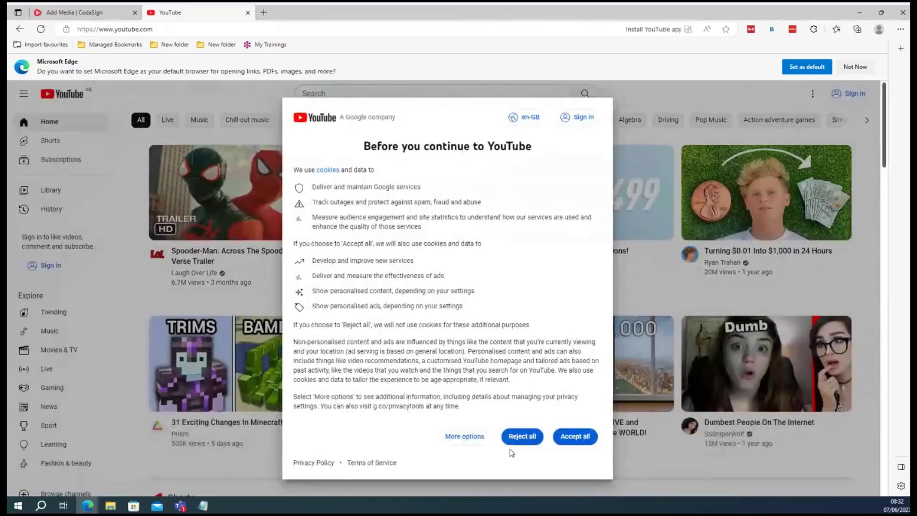
# Reject YouTube's optional cookies and search for gov.uk
pyautogui.click(522, 435)
pyautogui.click(421, 94)
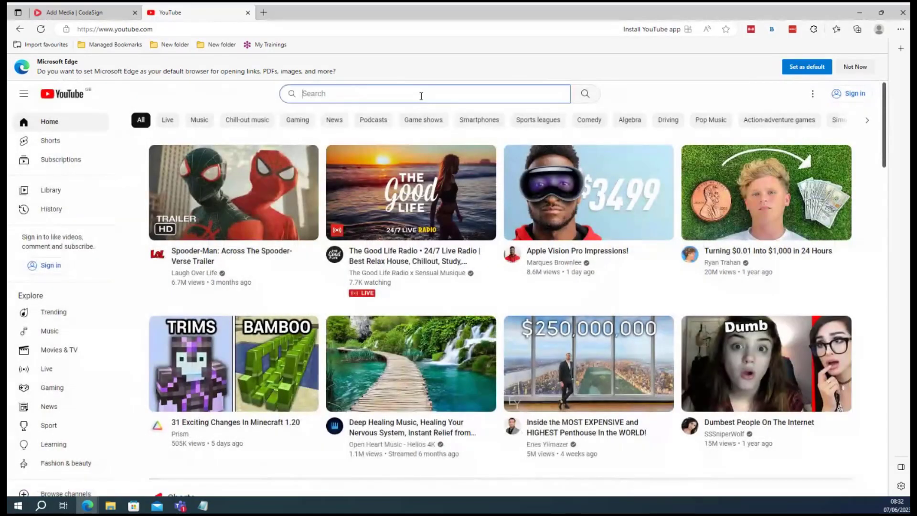
pyautogui.write('v.uk')
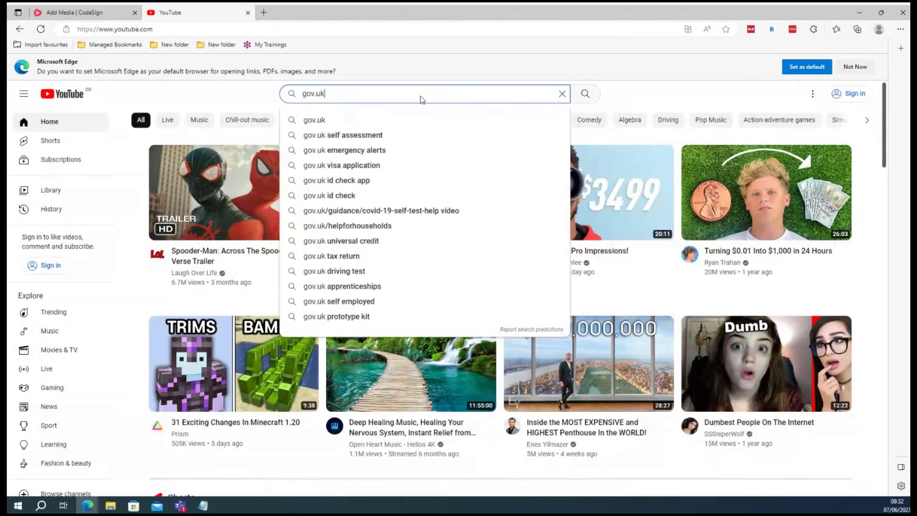
pyautogui.press('Return')
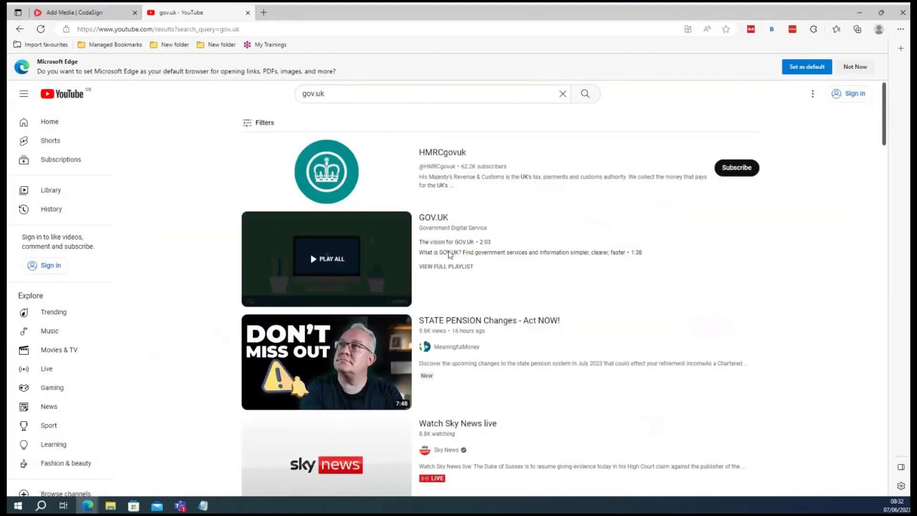
# Open the video "The vision for GOV.UK" from the GOV.UK playlist, pause it and copy its web address
pyautogui.click(435, 231)
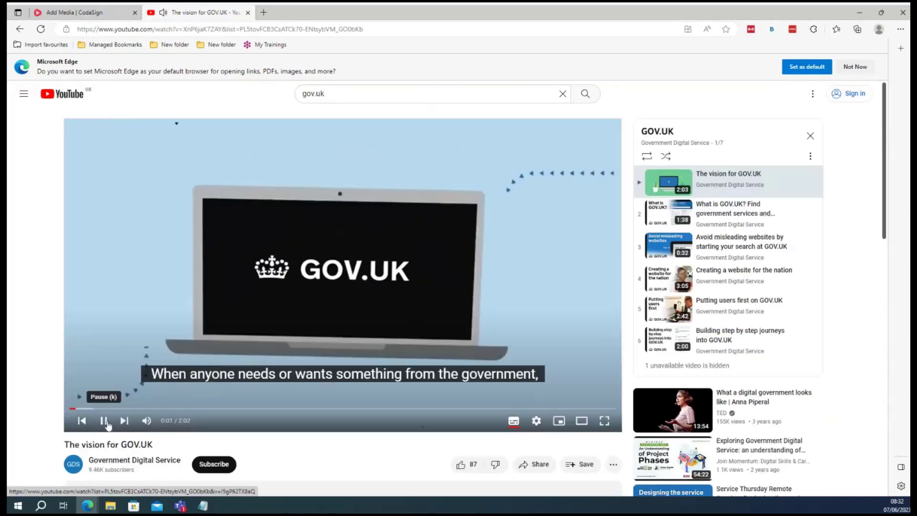
pyautogui.click(106, 423)
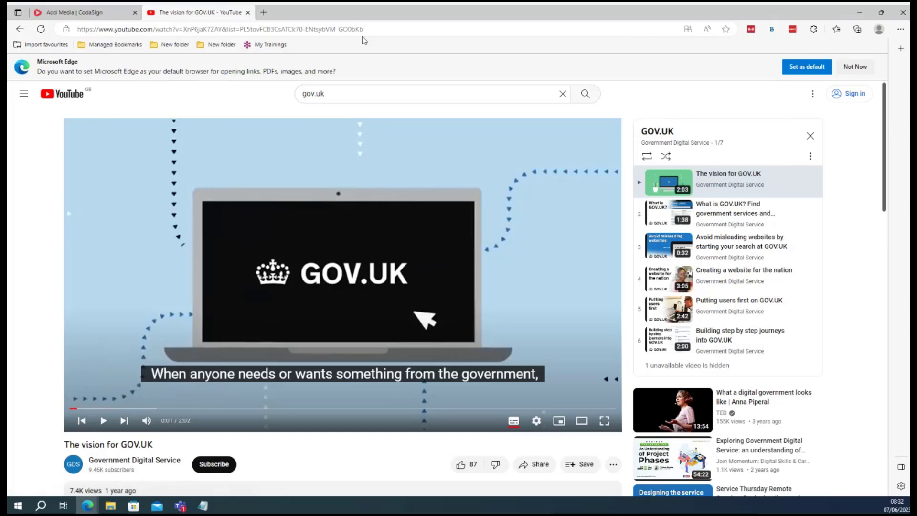
pyautogui.click(387, 31)
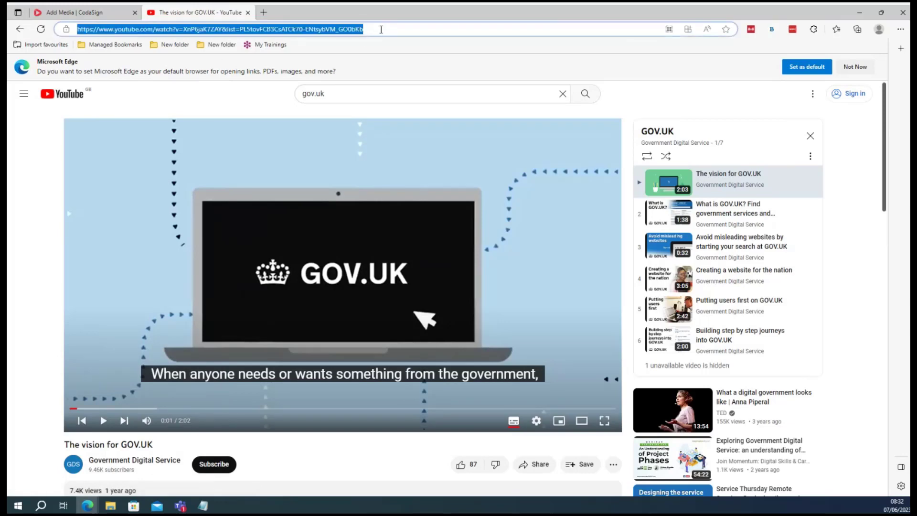
pyautogui.rightClick(346, 30)
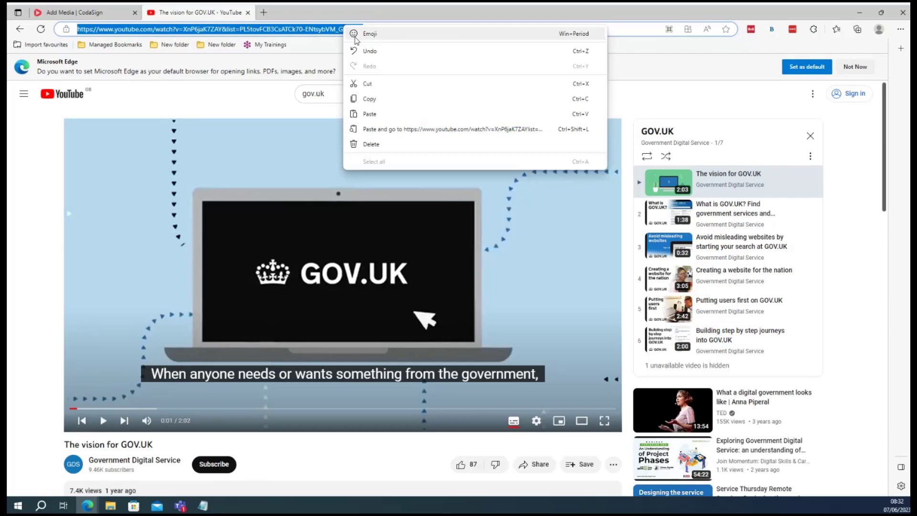
pyautogui.click(359, 97)
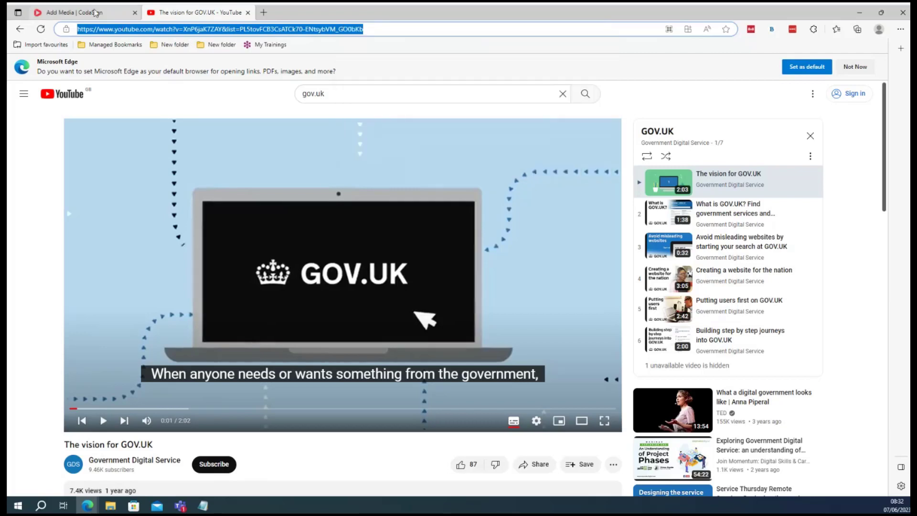
# Switch back to CodaSign, paste the copied YouTube address as a media URL and upload it
pyautogui.click(96, 13)
pyautogui.rightClick(443, 266)
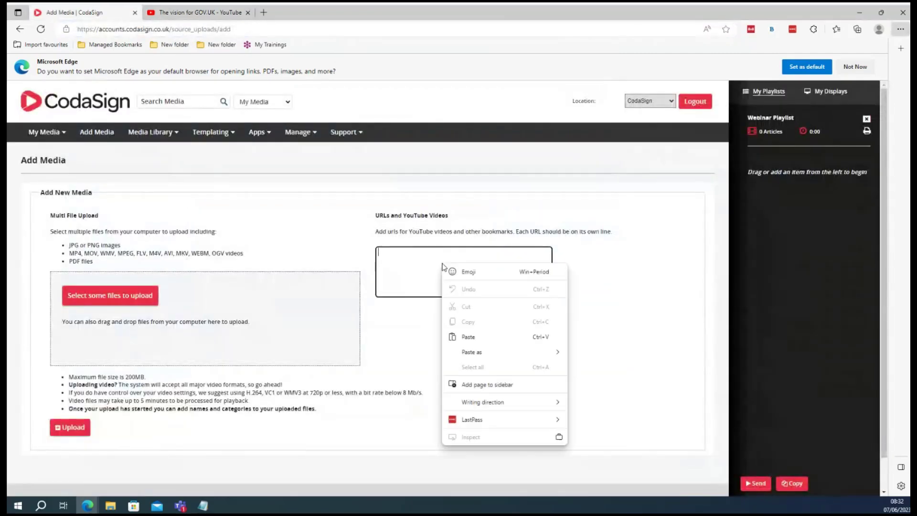
pyautogui.click(453, 337)
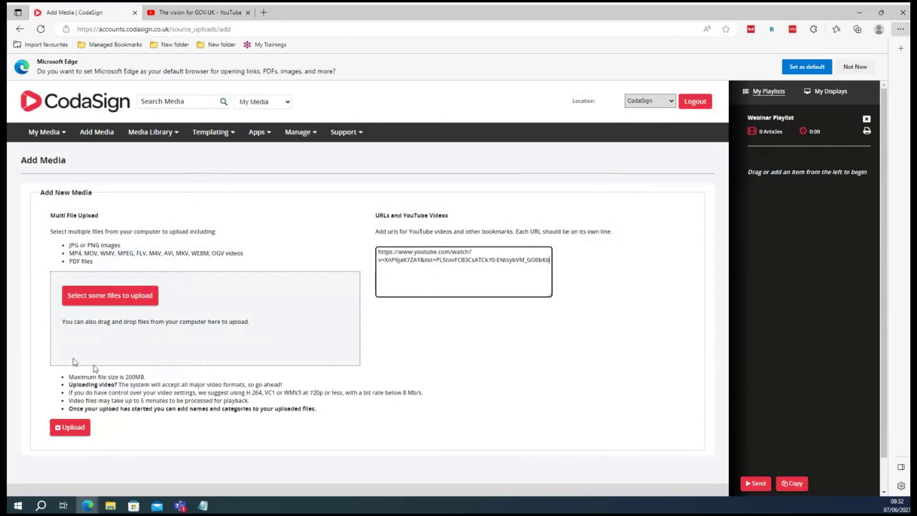
pyautogui.click(63, 427)
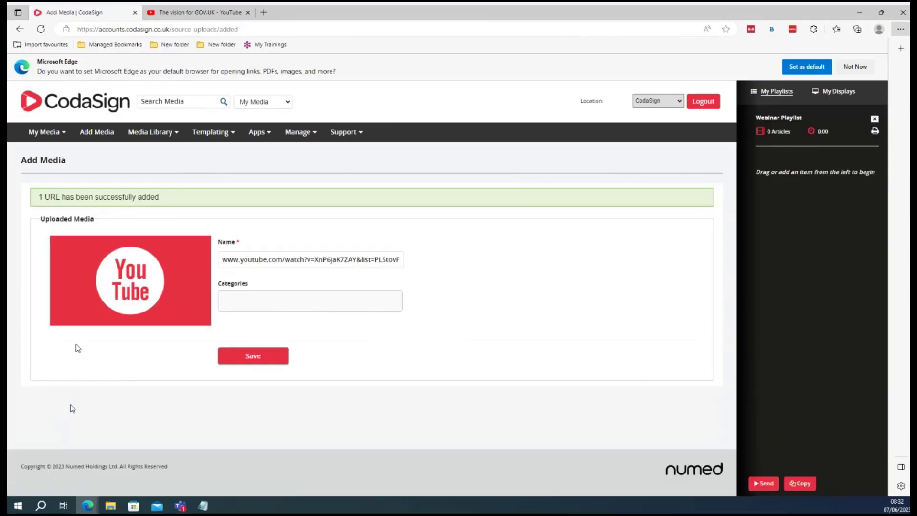
# Rename the added YouTube media as Gov.uk video and save it
pyautogui.click(221, 259)
pyautogui.moveTo(221, 258); pyautogui.dragTo(451, 261)
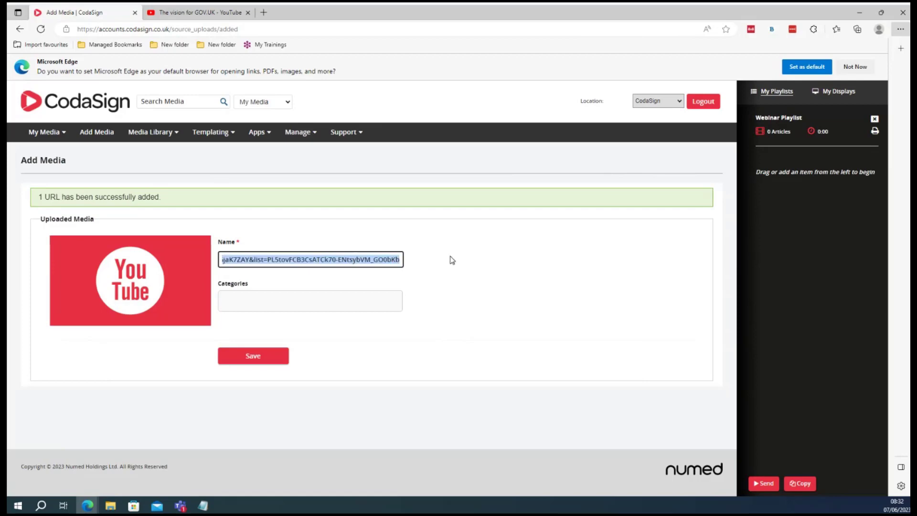
pyautogui.press('BackSpace')
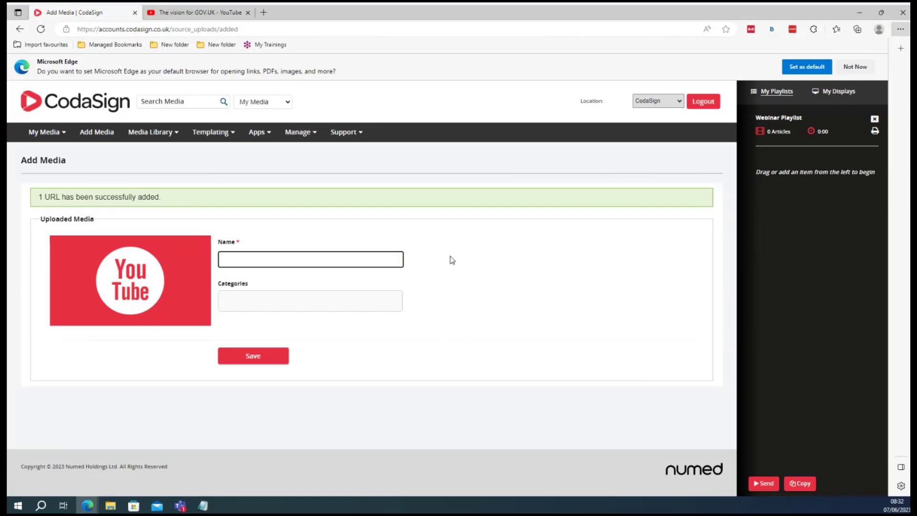
pyautogui.write('Gov.uk video')
pyautogui.click(311, 322)
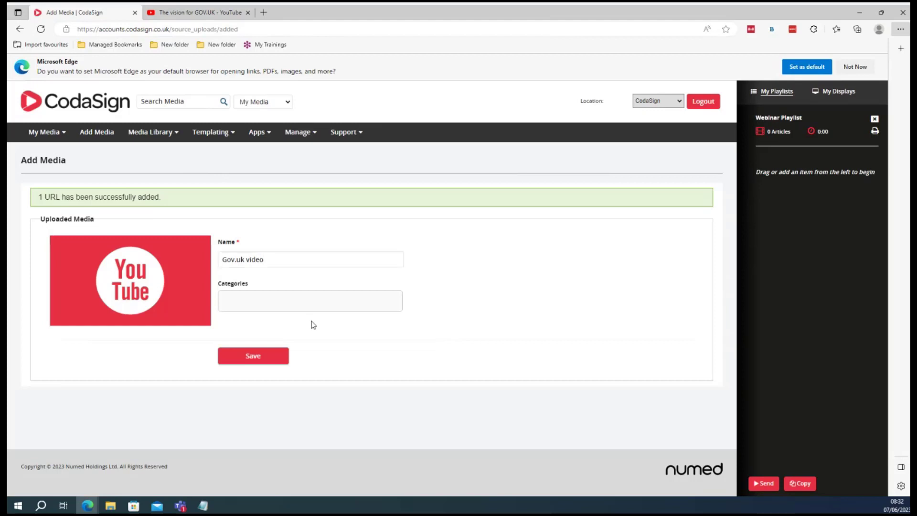
pyautogui.click(242, 365)
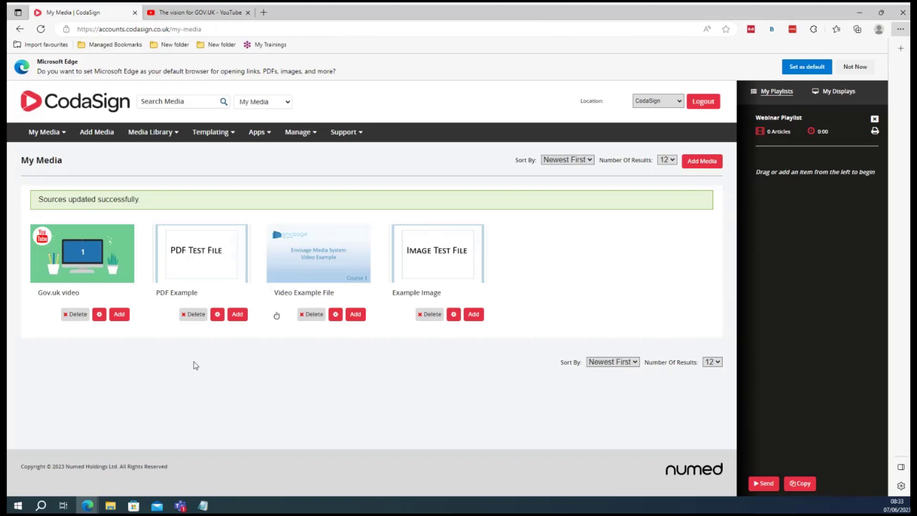
# Start a new media category and title it Upstairs Codasign System
pyautogui.click(298, 133)
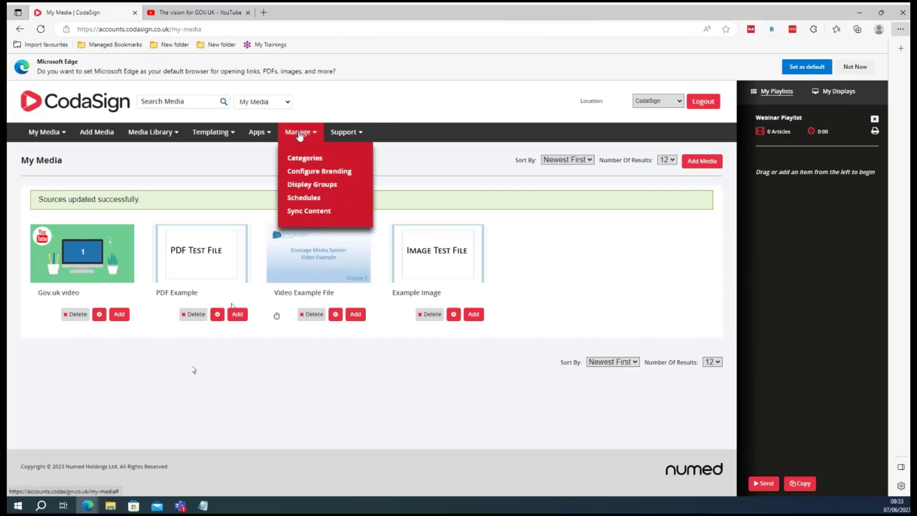
pyautogui.click(299, 163)
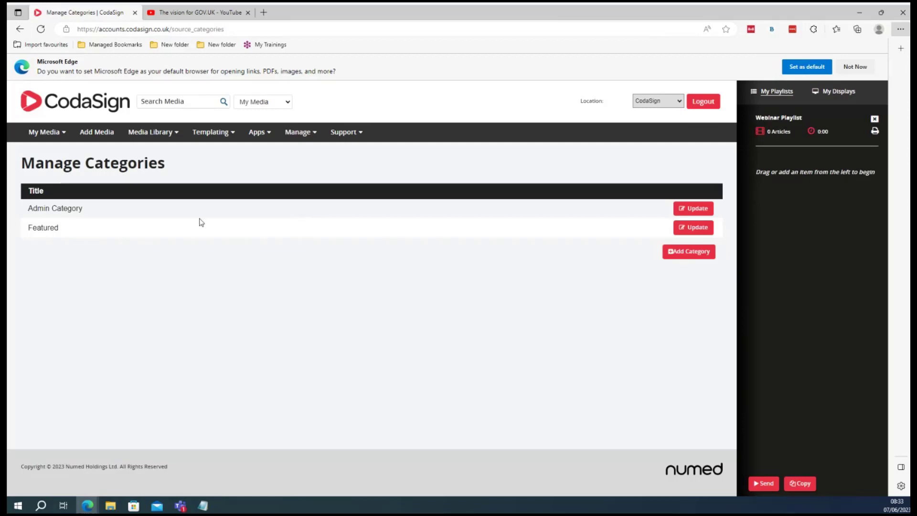
pyautogui.click(688, 255)
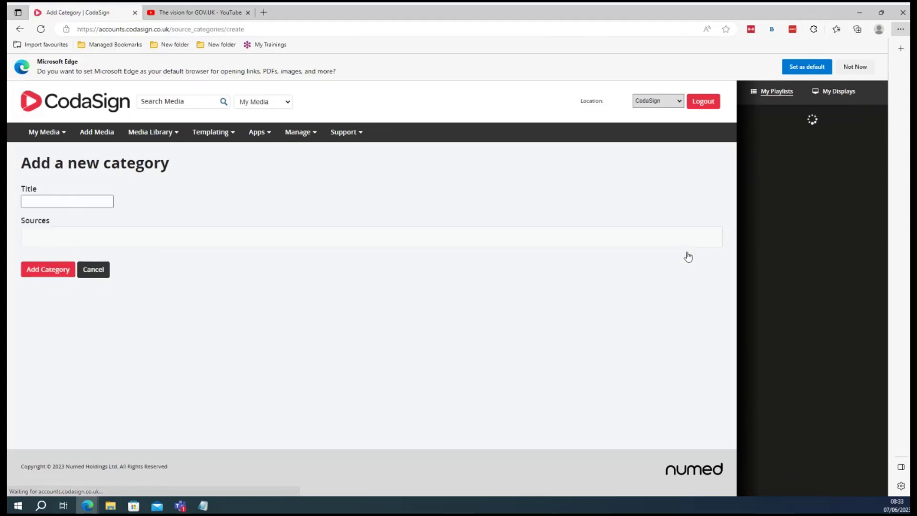
pyautogui.click(54, 200)
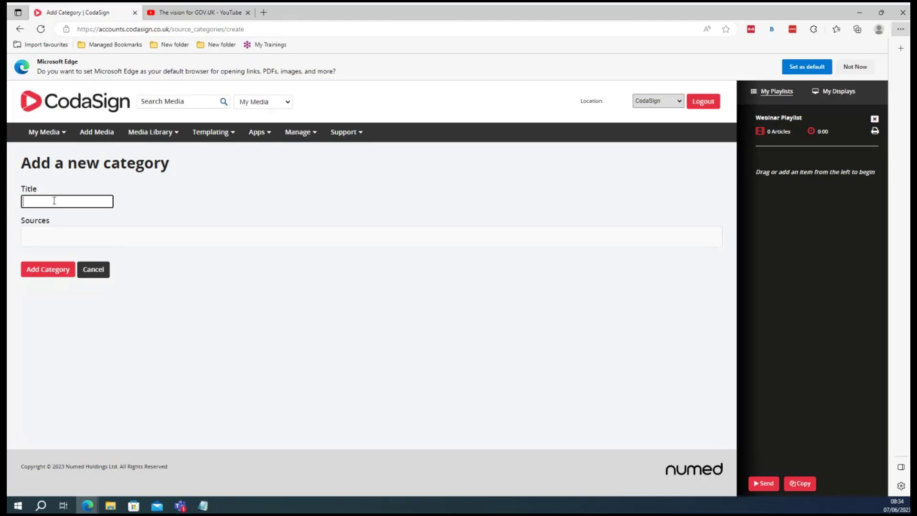
pyautogui.write('Upstairs Codasign System')
# Assign Example Image and Gov.uk video as the new category's sources and add the category
pyautogui.click(51, 239)
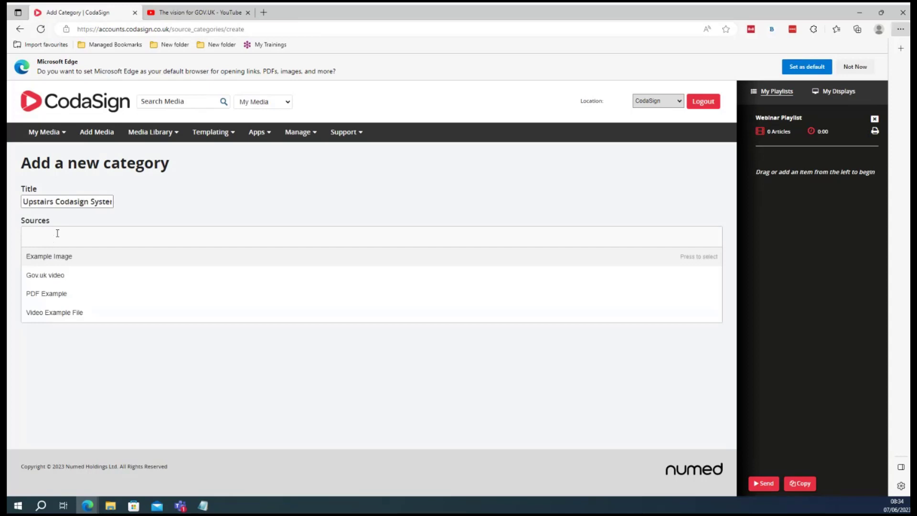
pyautogui.click(62, 258)
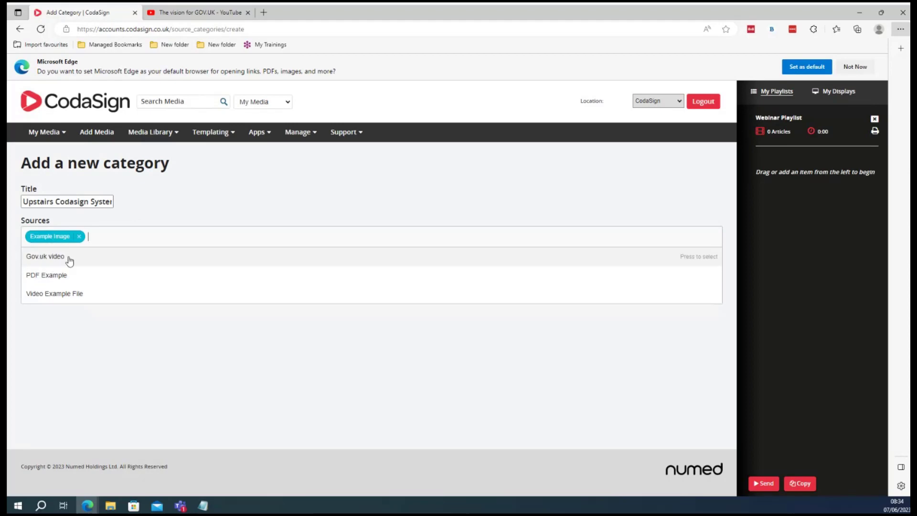
pyautogui.click(69, 260)
pyautogui.click(80, 318)
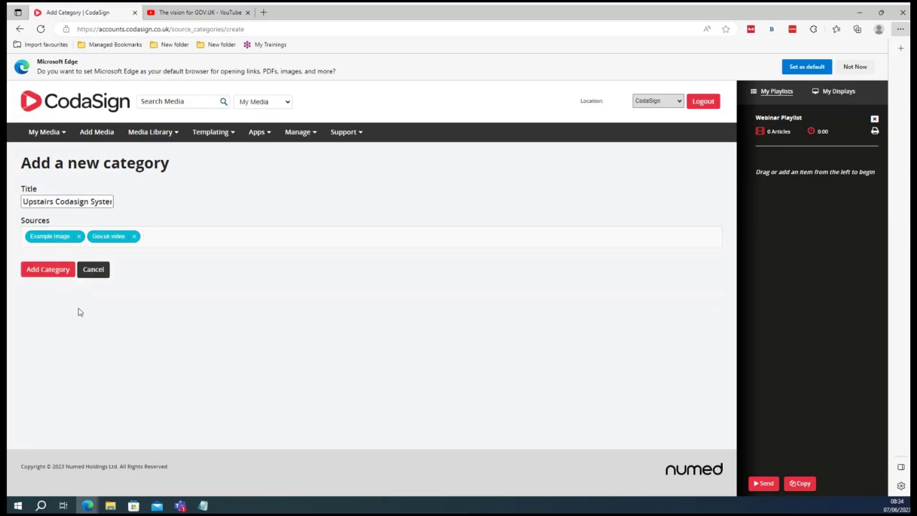
pyautogui.click(56, 270)
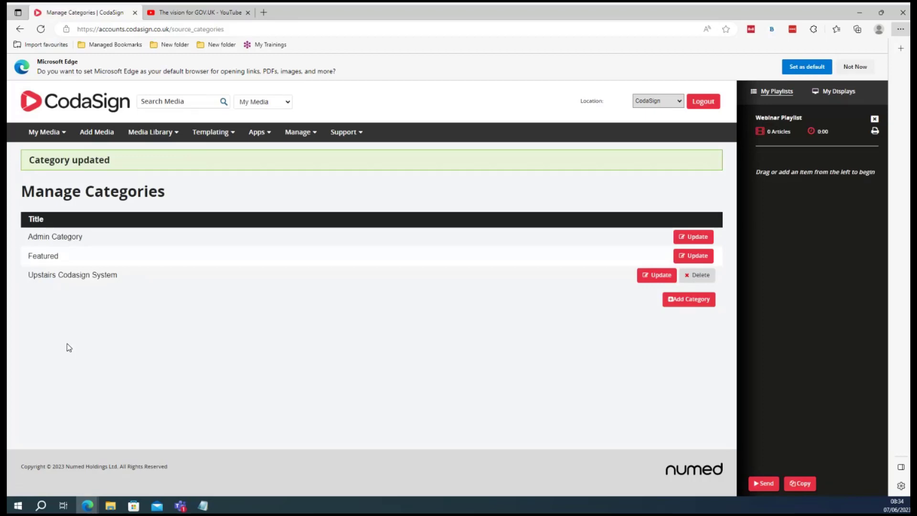
# Go to the Add Media page and choose the ExampleImage file from the computer for upload
pyautogui.click(102, 135)
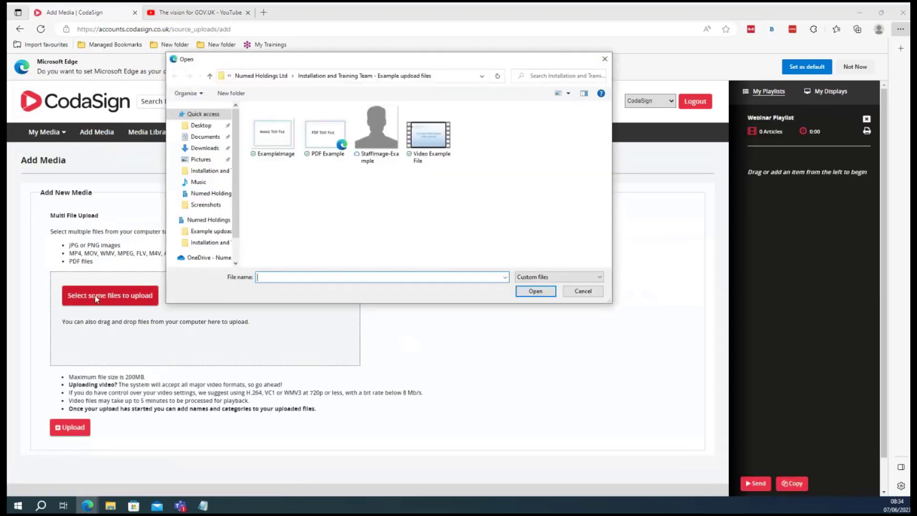
pyautogui.click(277, 147)
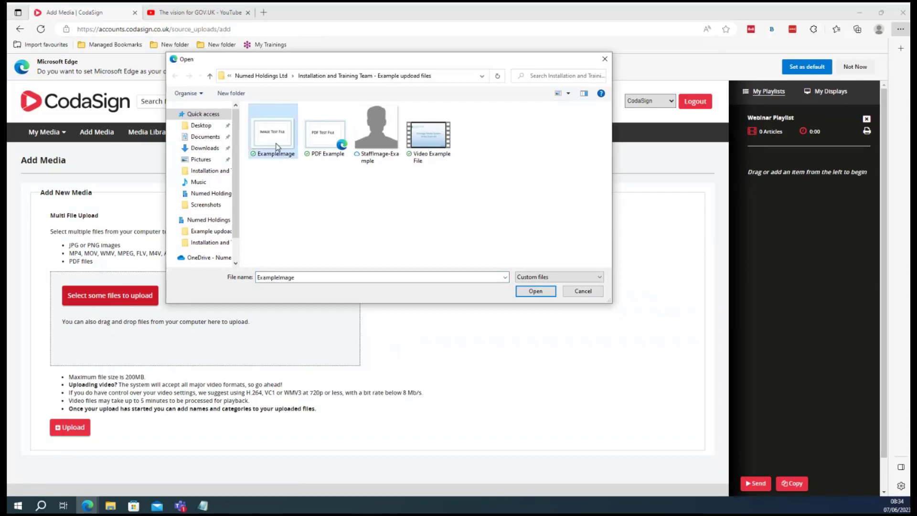
pyautogui.click(540, 292)
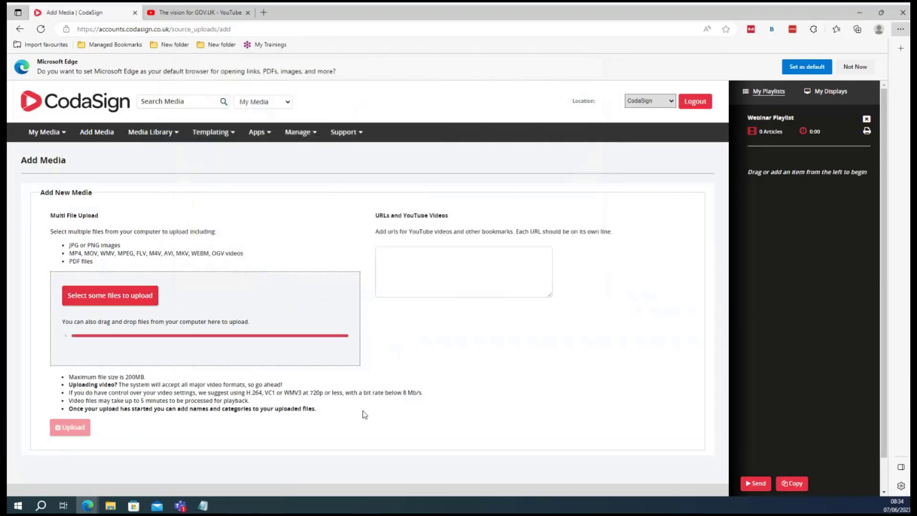
# Upload the chosen ExampleImage file and rename it Example Image upstairs
pyautogui.click(66, 432)
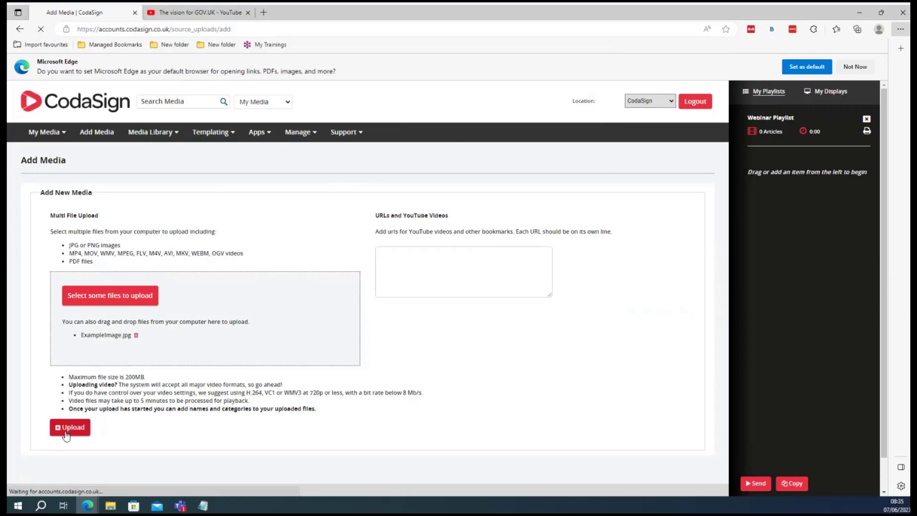
pyautogui.click(315, 261)
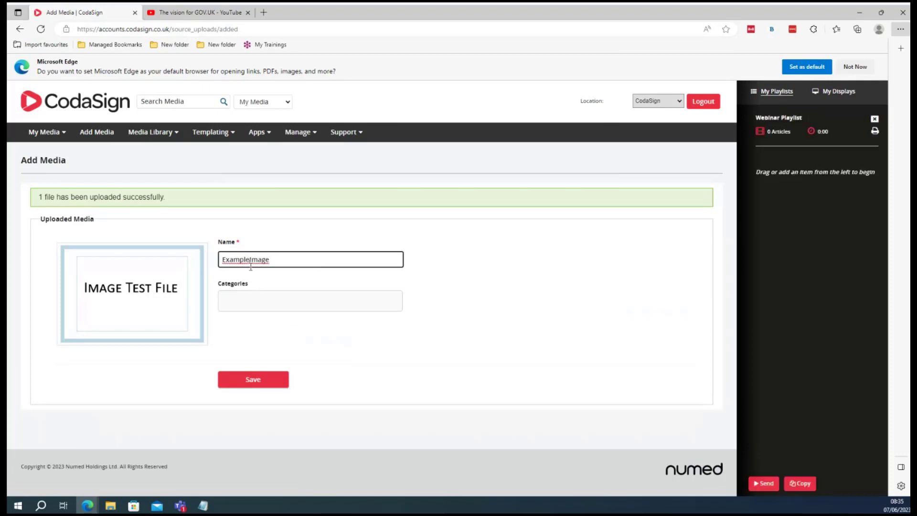
pyautogui.click(280, 260)
pyautogui.write('upstairs')
# Assign the uploaded image to the Upstairs Codasign System category and save it
pyautogui.click(234, 296)
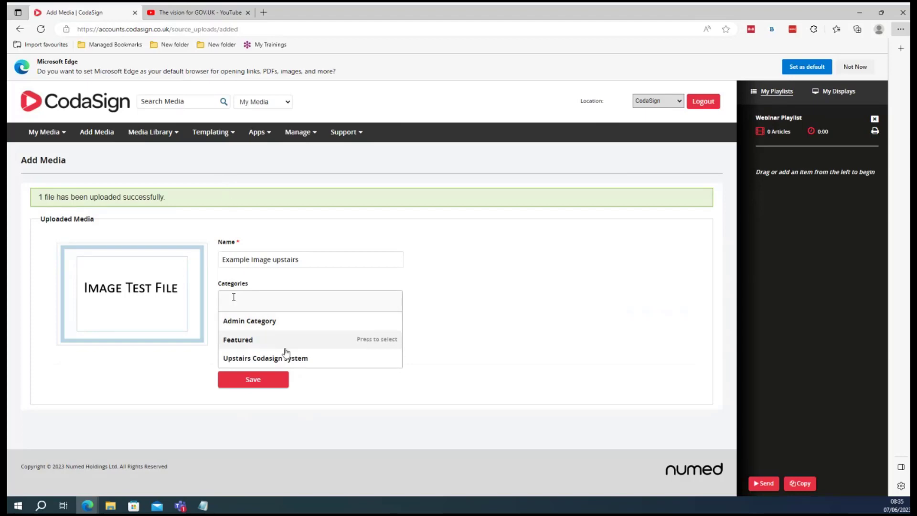
pyautogui.click(266, 359)
pyautogui.click(354, 368)
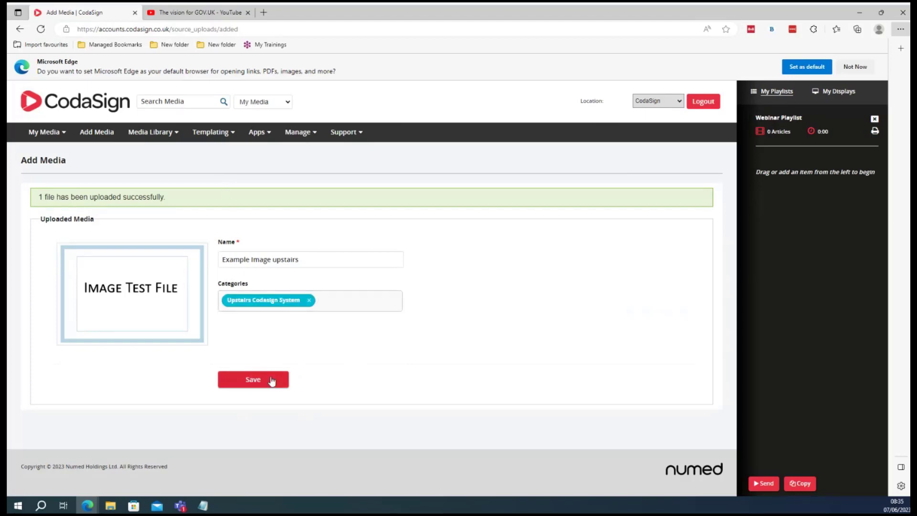
pyautogui.click(264, 378)
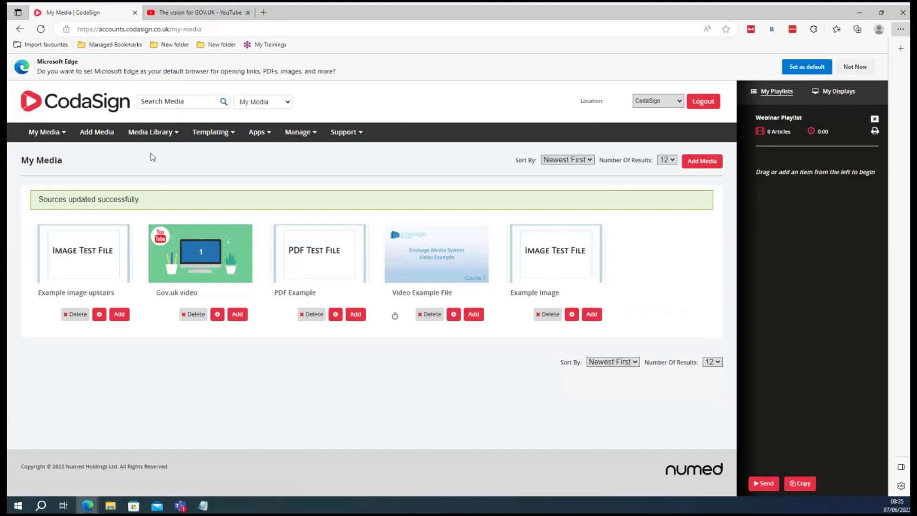
# Return to the home page and review its My Media, Featured Media Library and My Playlists sections
pyautogui.click(50, 106)
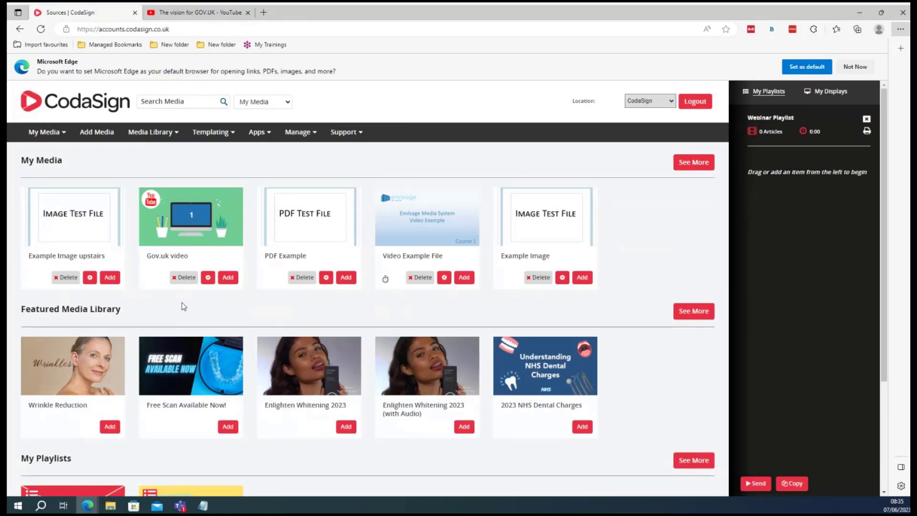
pyautogui.moveTo(21, 164); pyautogui.dragTo(74, 162)
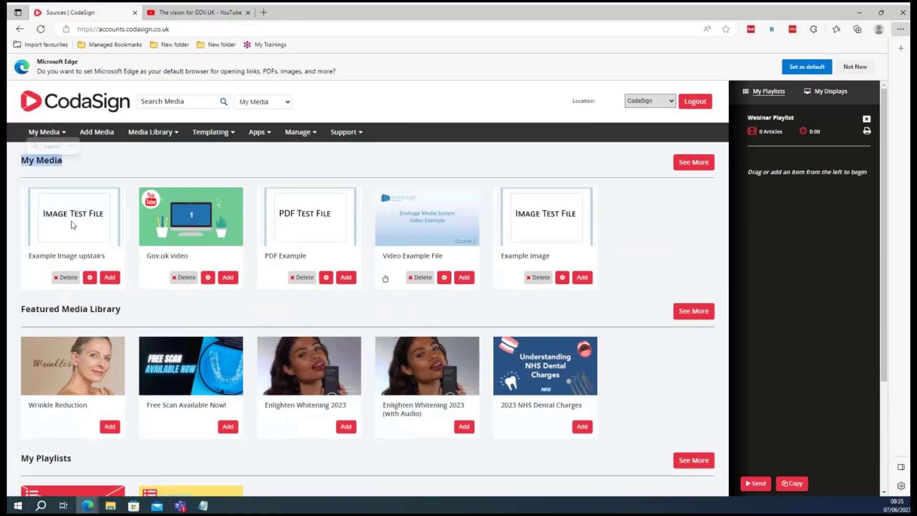
pyautogui.moveTo(109, 232)
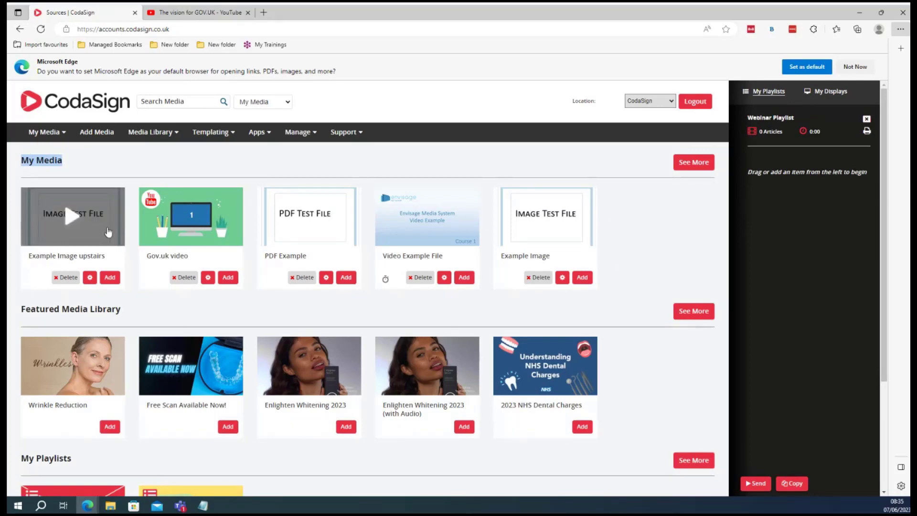
pyautogui.scroll(-3, 109, 233)
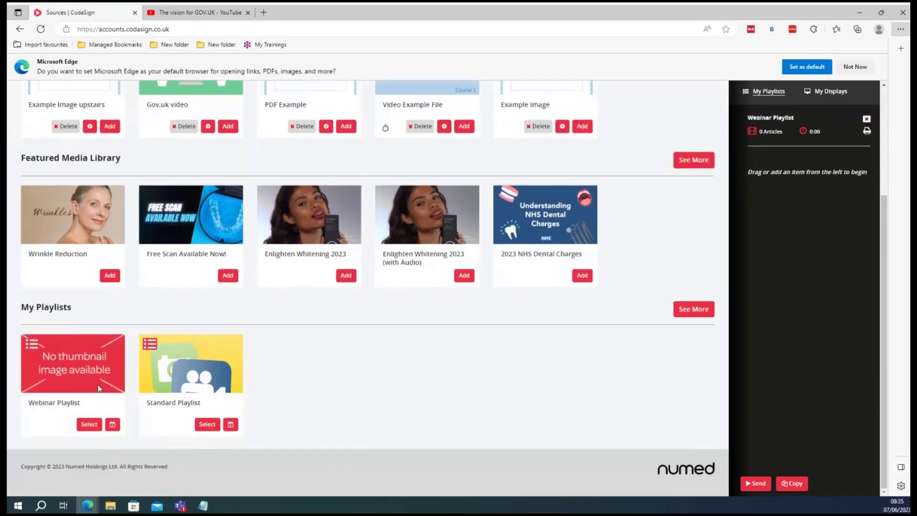
pyautogui.scroll(3, 99, 388)
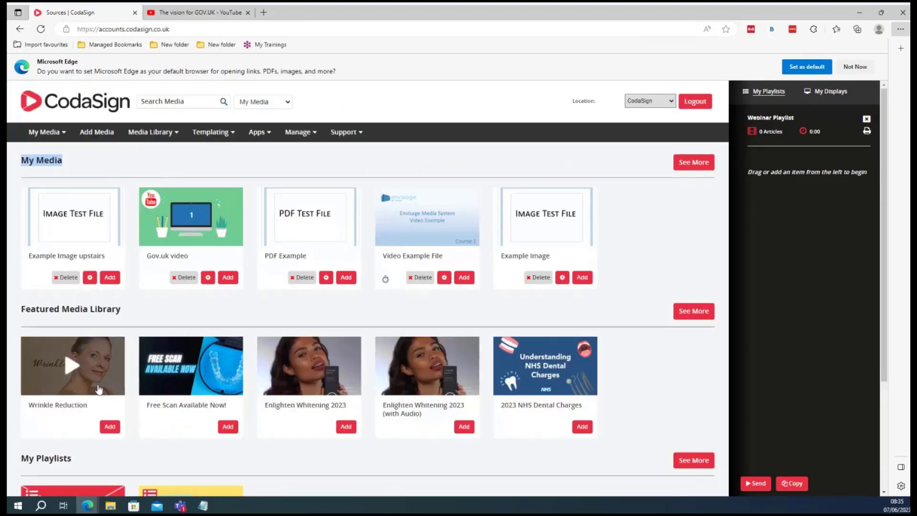
pyautogui.click(104, 157)
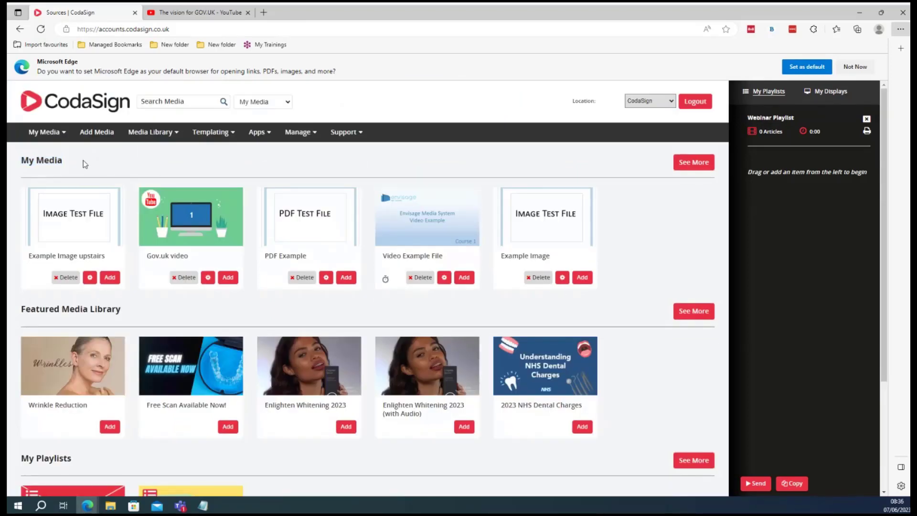
# Show only the account media filed under the Upstairs Codasign System category
pyautogui.click(64, 137)
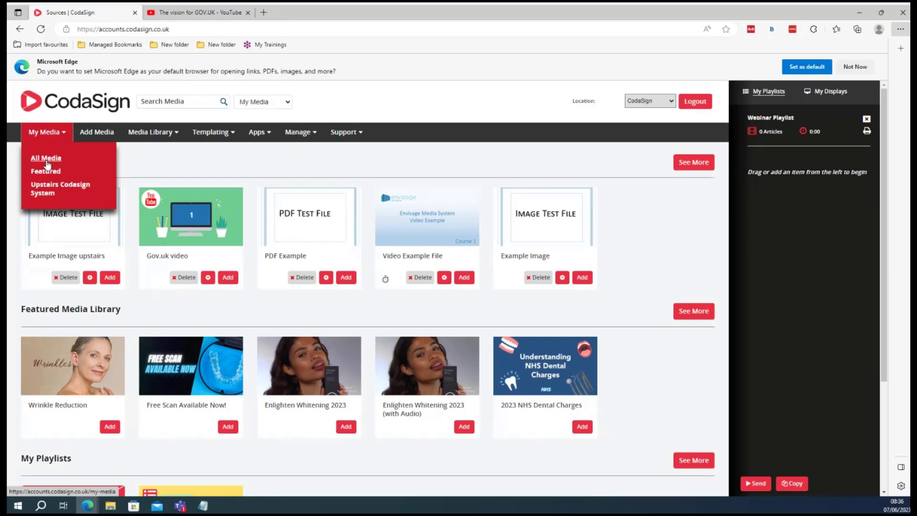
pyautogui.click(44, 193)
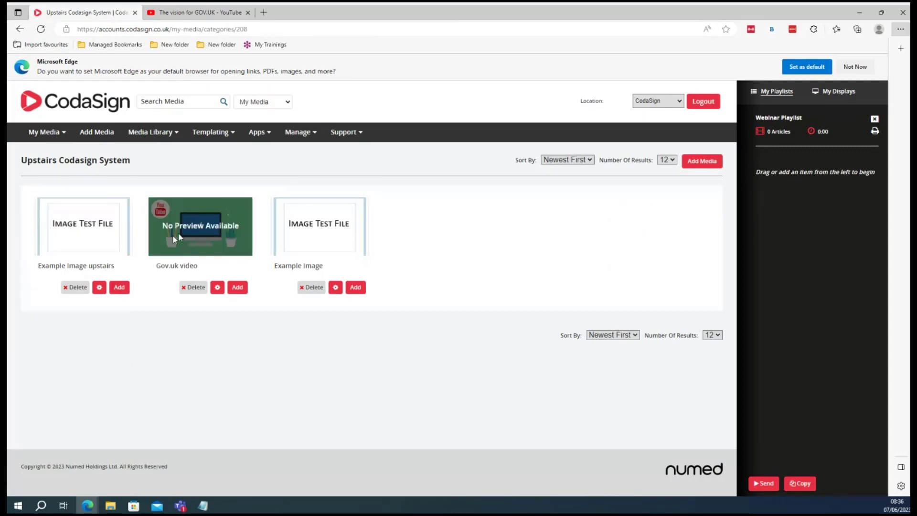
pyautogui.moveTo(297, 232)
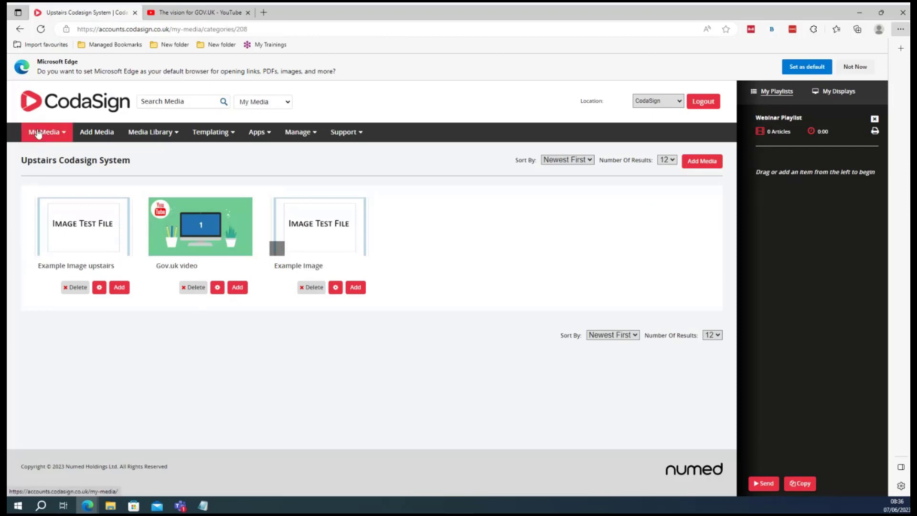
# From the full list of account media, add Example Image upstairs and PDF Example to the Webinar Playlist, previewing the PDF before adding it
pyautogui.moveTo(49, 141)
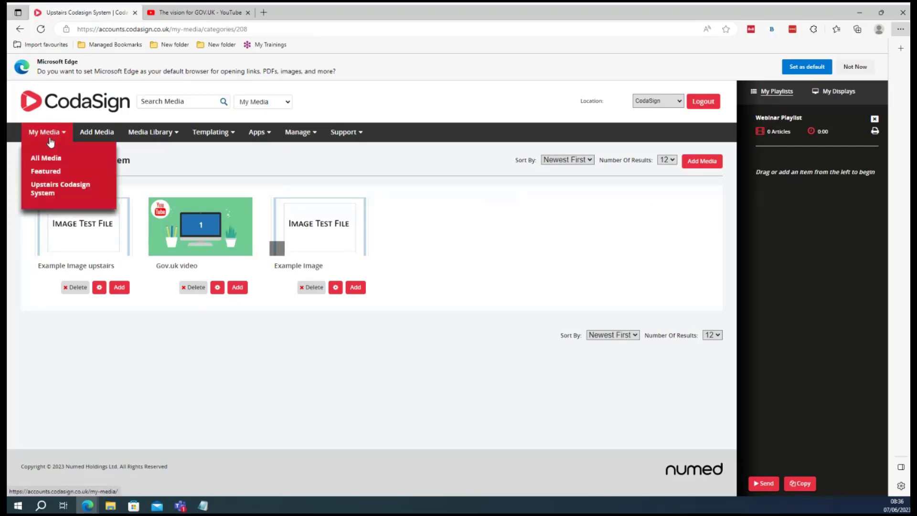
pyautogui.click(48, 159)
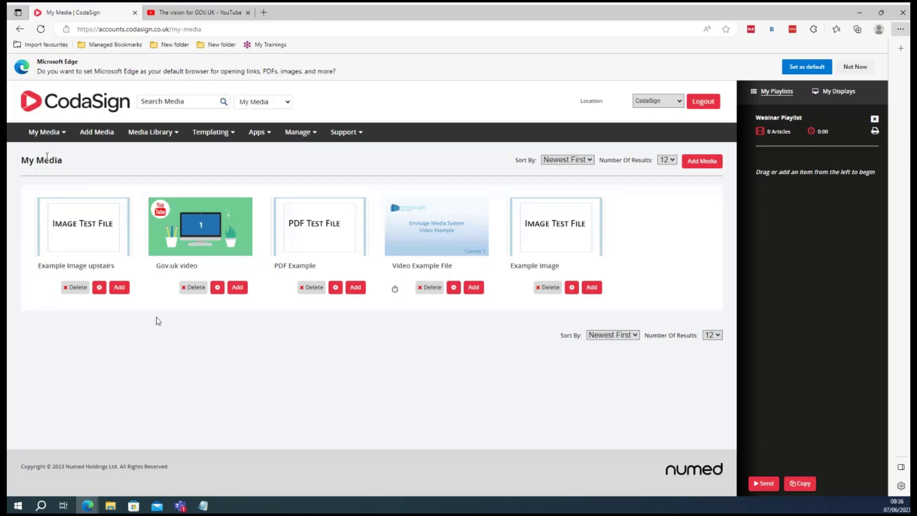
pyautogui.click(120, 288)
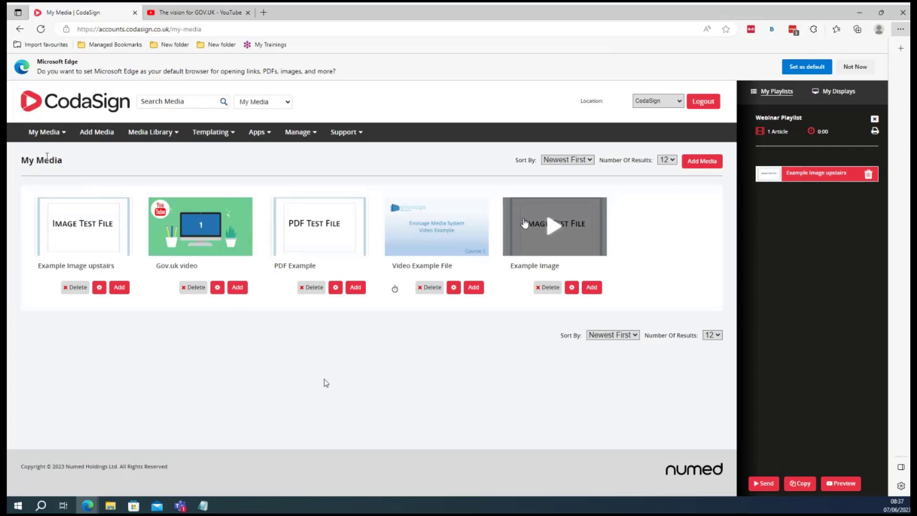
pyautogui.click(327, 231)
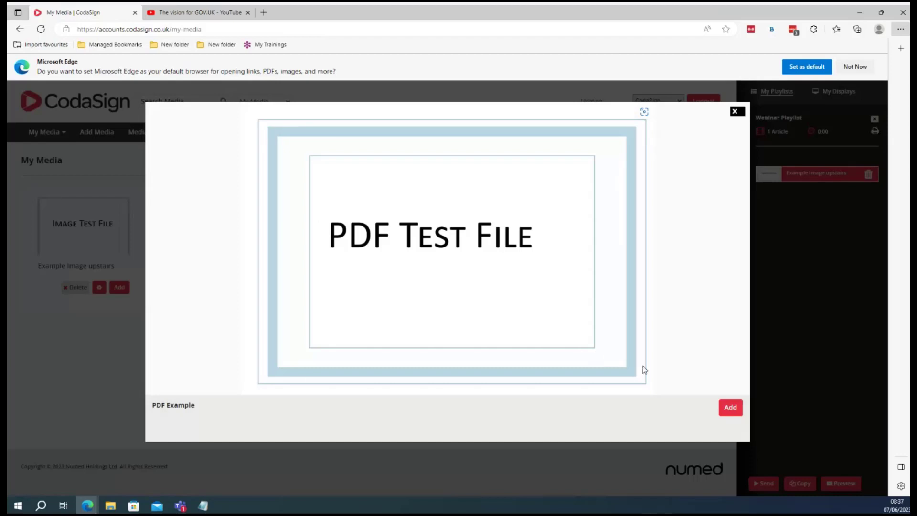
pyautogui.click(728, 408)
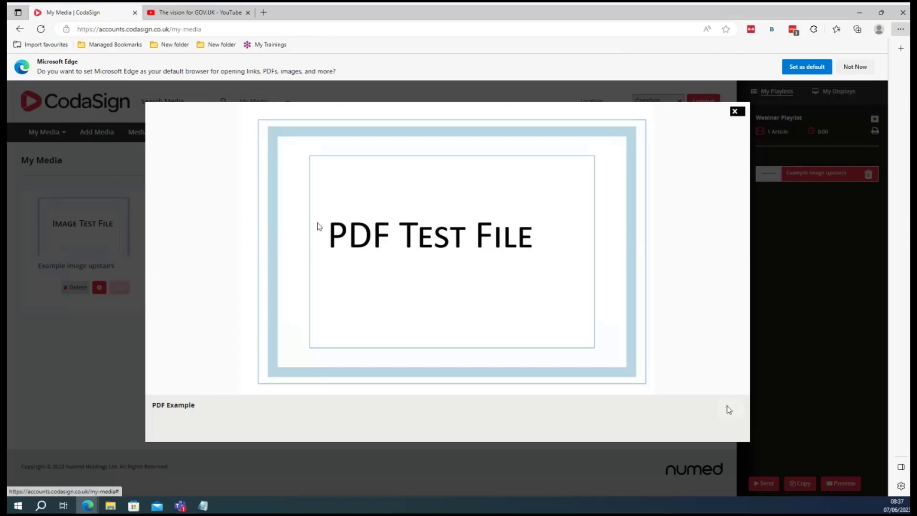
pyautogui.click(735, 113)
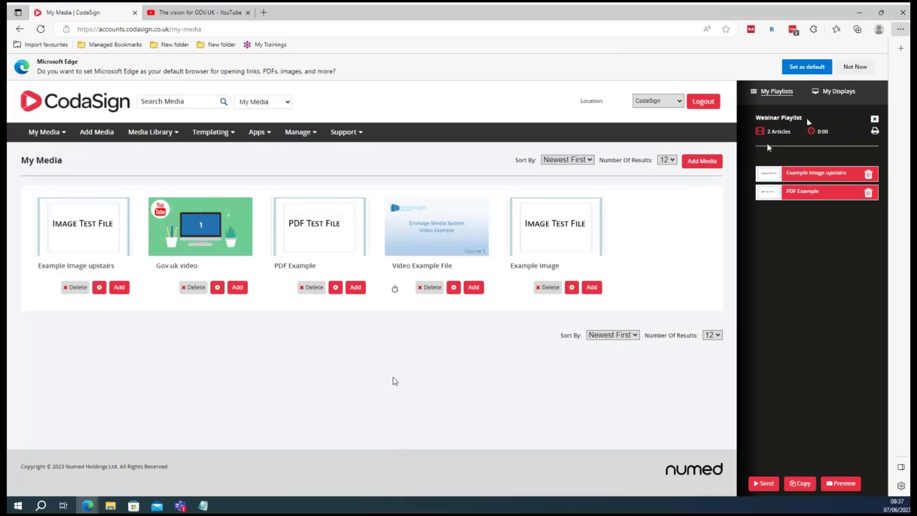
# Insert Gov.uk video at the start of the Webinar Playlist and move PDF Example above Example Image upstairs
pyautogui.moveTo(411, 234)
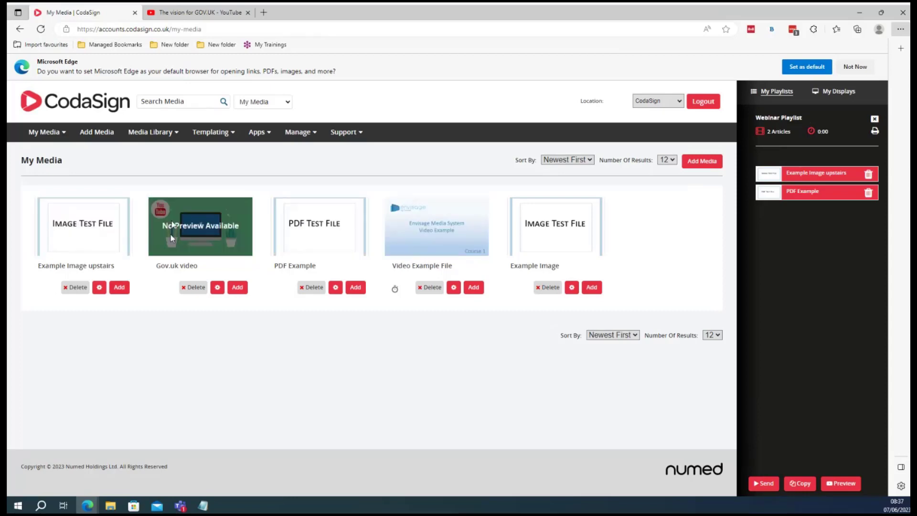
pyautogui.moveTo(170, 233); pyautogui.dragTo(803, 168)
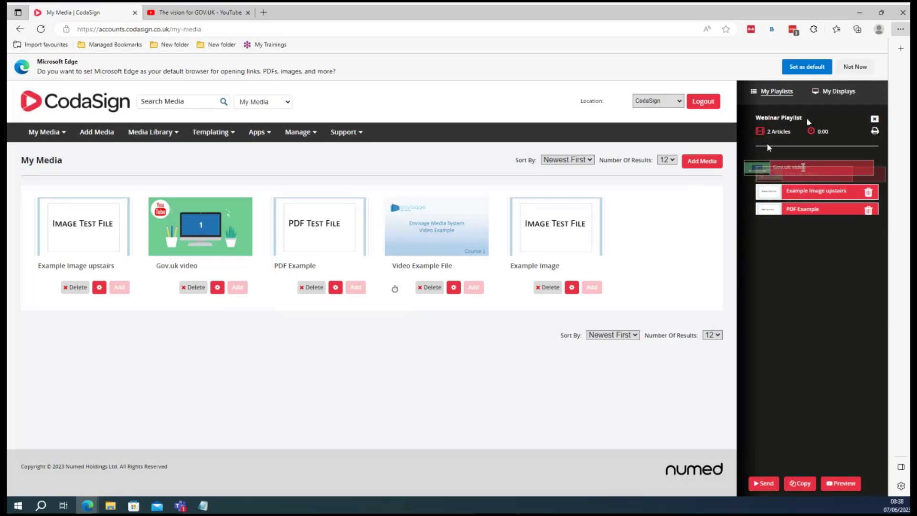
pyautogui.moveTo(803, 167); pyautogui.dragTo(803, 168)
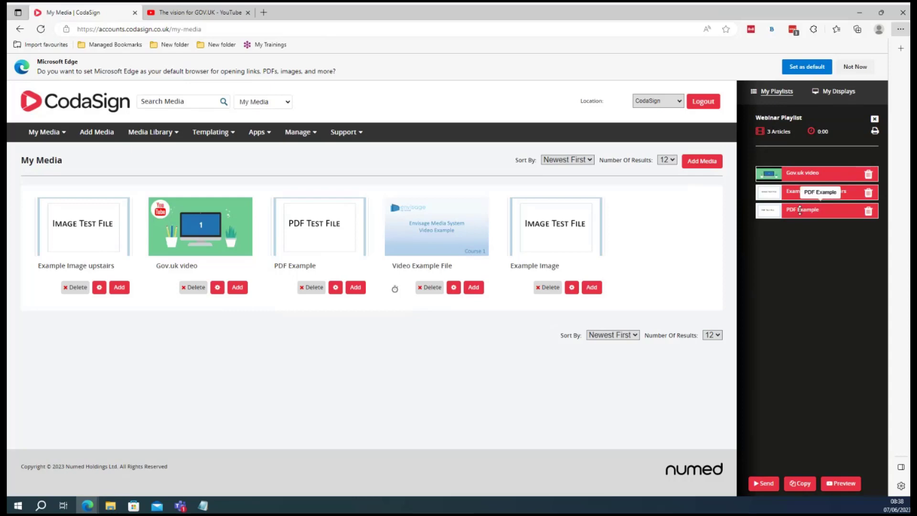
pyautogui.moveTo(800, 210); pyautogui.dragTo(794, 186)
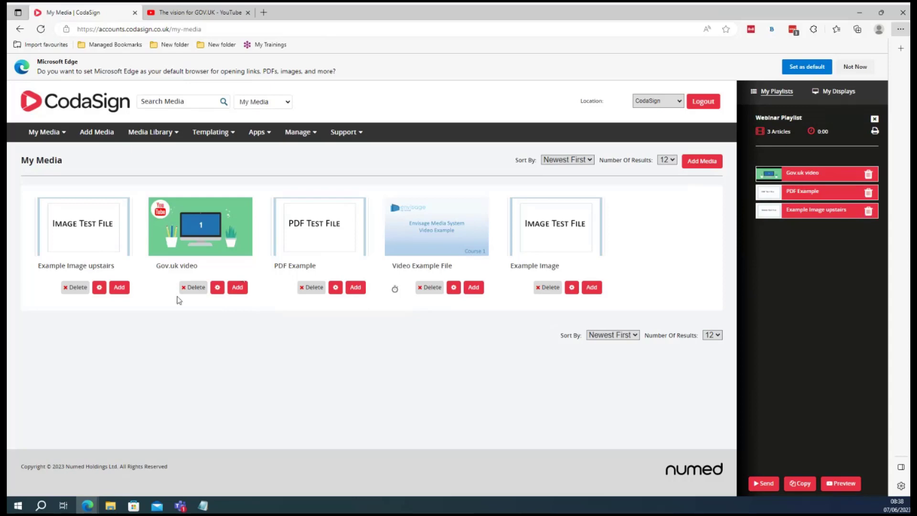
# Add a second Gov.uk video to the playlist, placed above Example Image upstairs, and remove that duplicate again
pyautogui.click(234, 289)
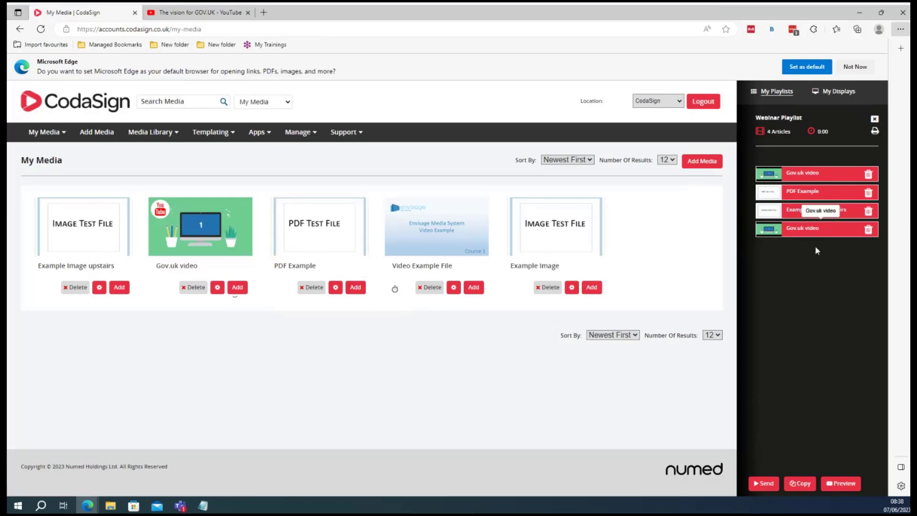
pyautogui.moveTo(812, 230); pyautogui.dragTo(811, 224)
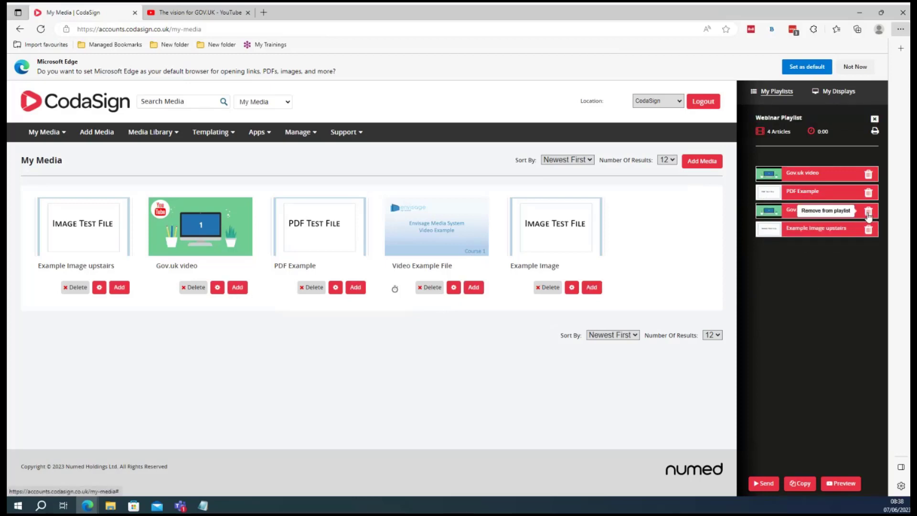
pyautogui.click(868, 213)
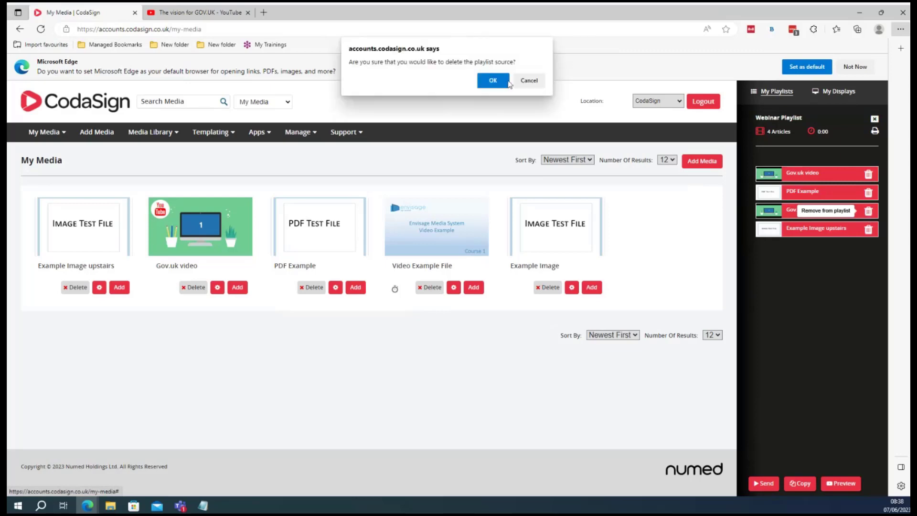
pyautogui.click(493, 81)
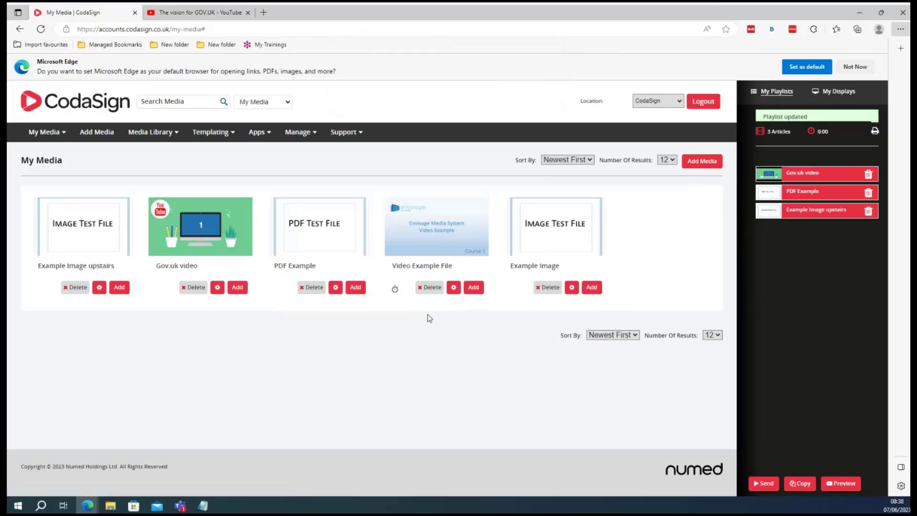
# Add another PDF Example and the Video Example File to the end of the Webinar Playlist
pyautogui.click(355, 287)
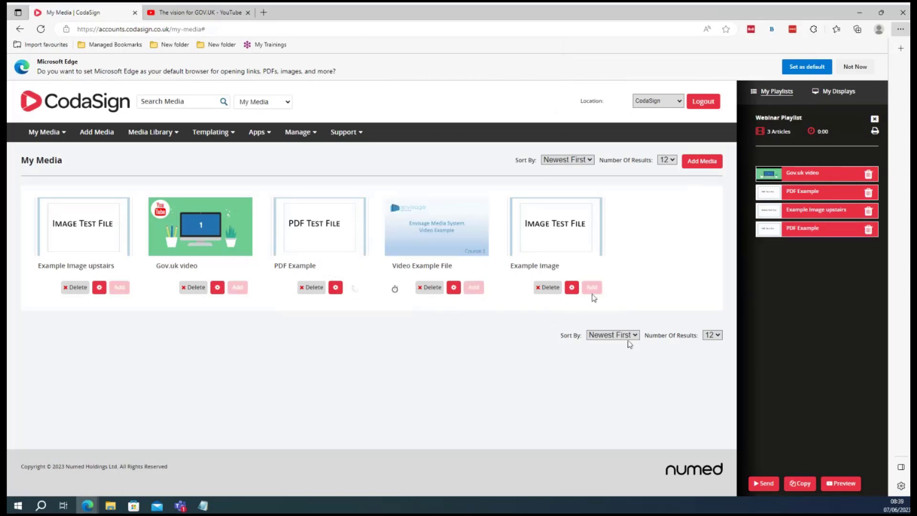
pyautogui.moveTo(435, 218); pyautogui.dragTo(838, 257)
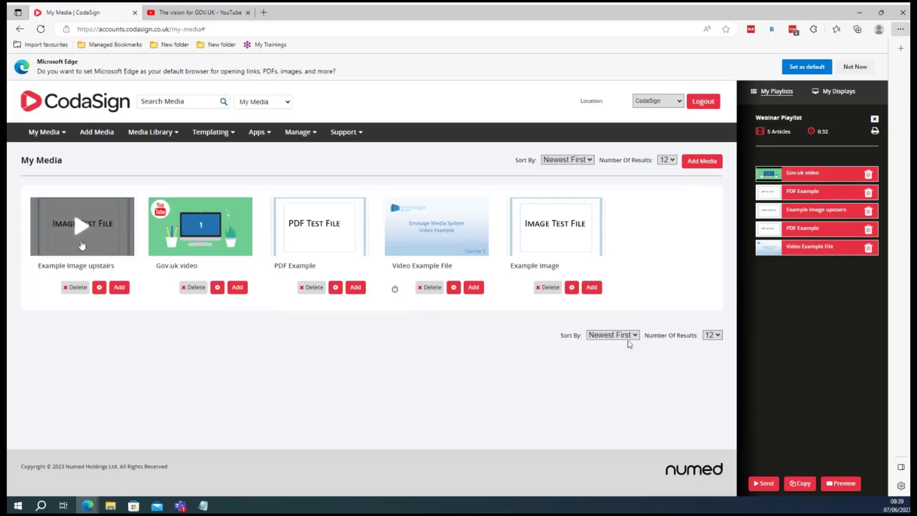
# Open the full Media Library listing and choose Newest First as the sort order
pyautogui.click(149, 138)
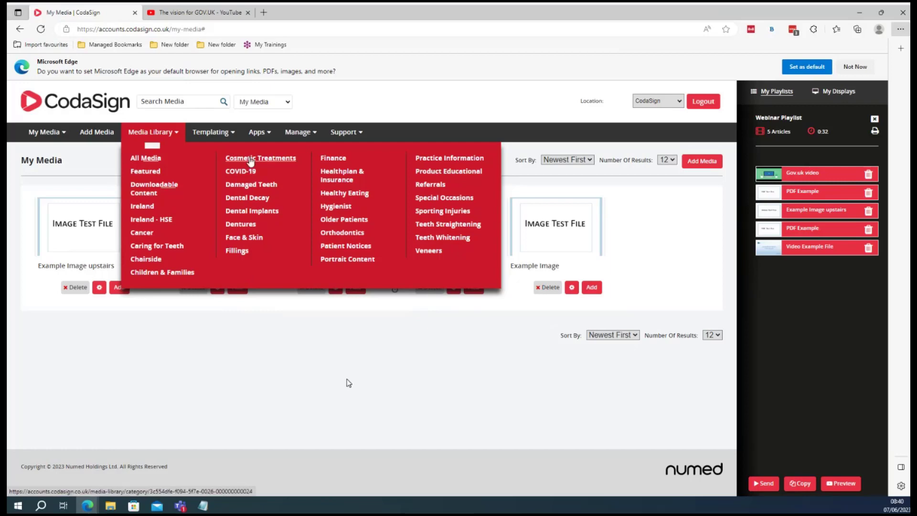
pyautogui.click(151, 161)
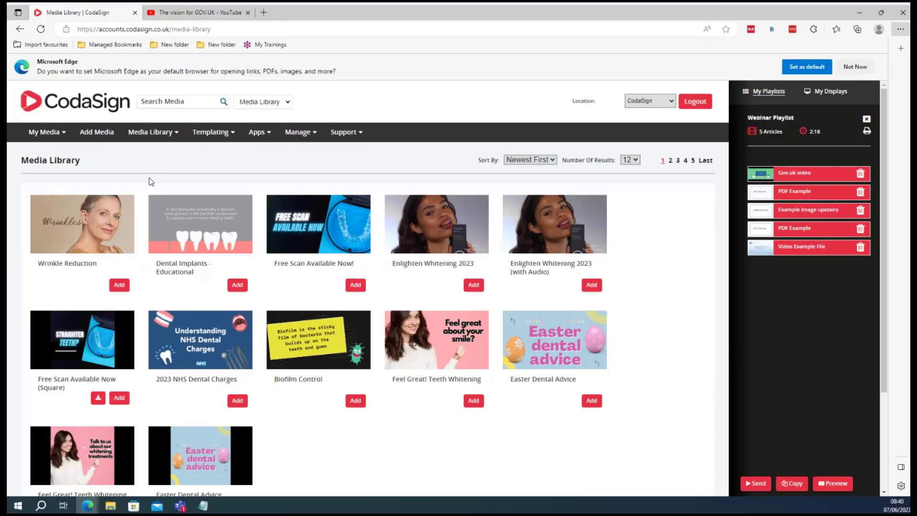
pyautogui.scroll(-3, 335, 456)
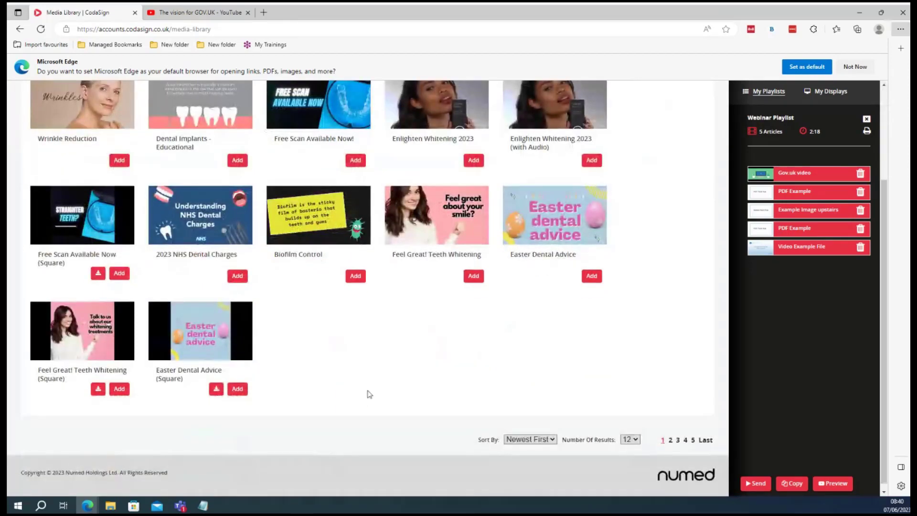
pyautogui.scroll(3, 369, 394)
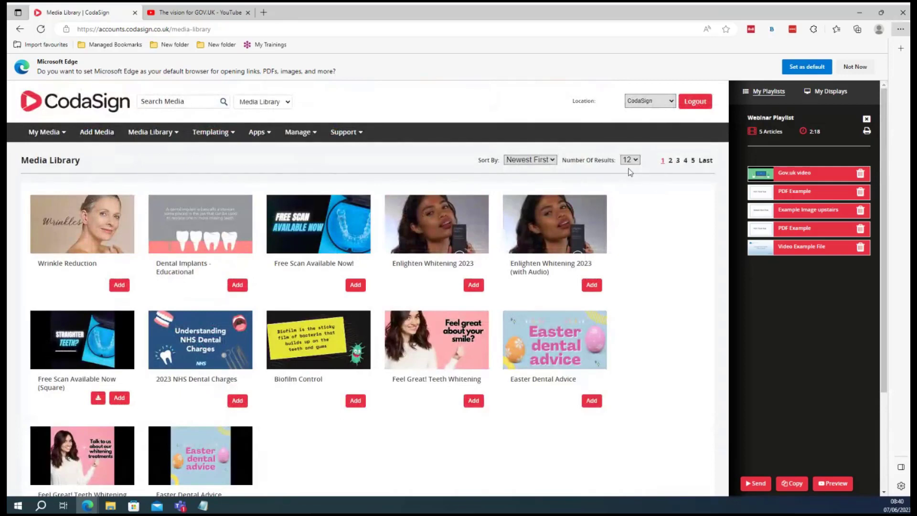
pyautogui.click(552, 160)
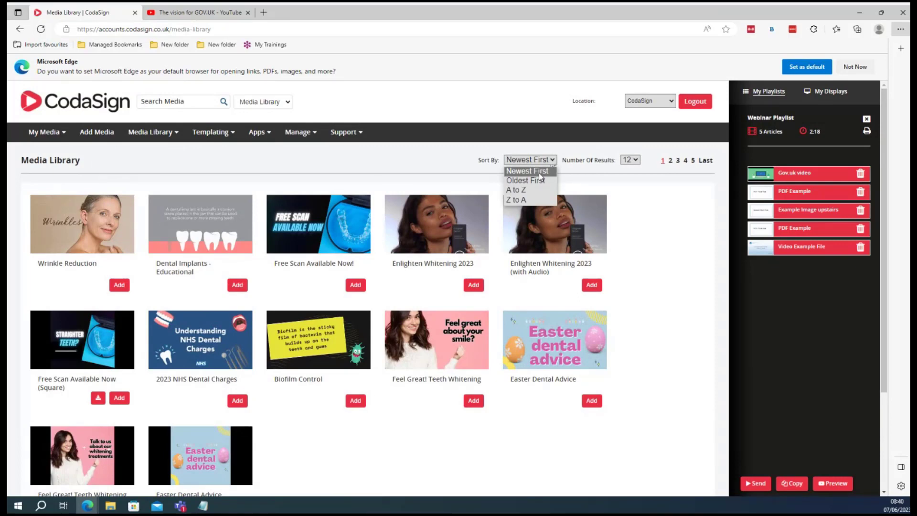
pyautogui.click(539, 172)
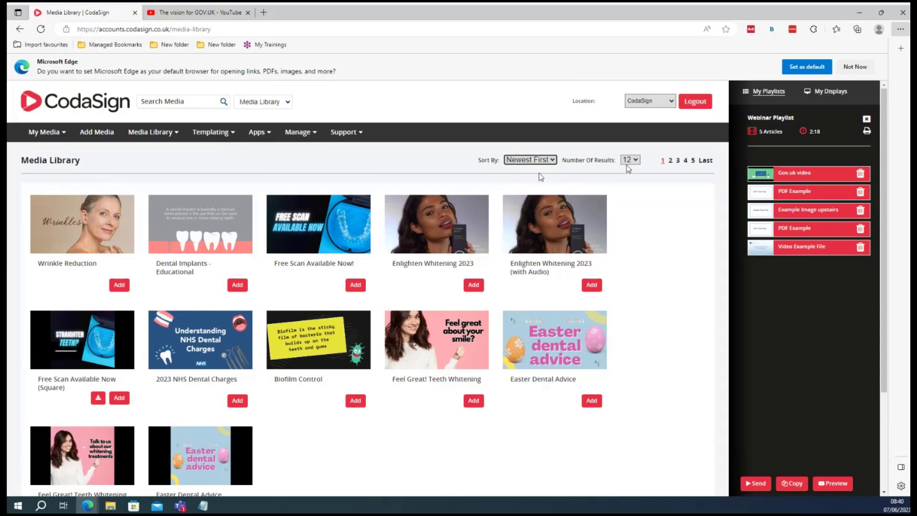
# Set the number of results shown per page in the Media Library to 42
pyautogui.scroll(-3, 645, 368)
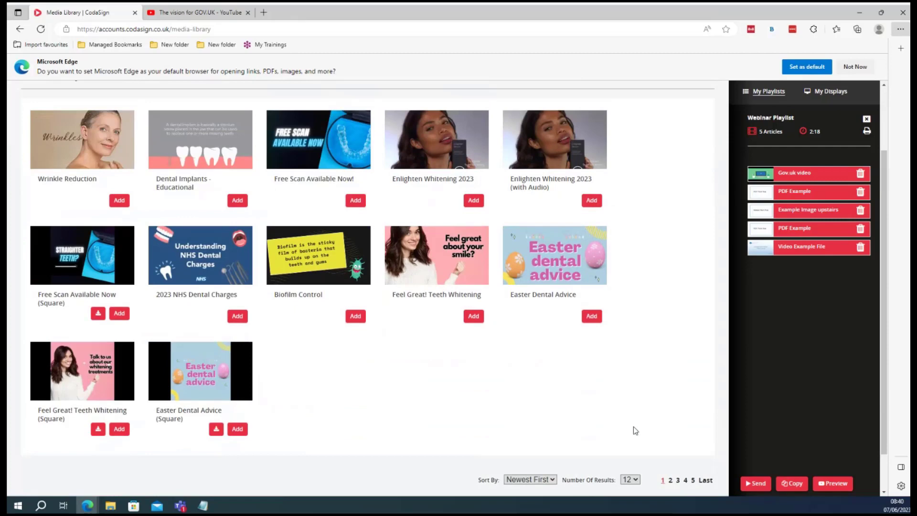
pyautogui.scroll(3, 633, 426)
pyautogui.click(629, 160)
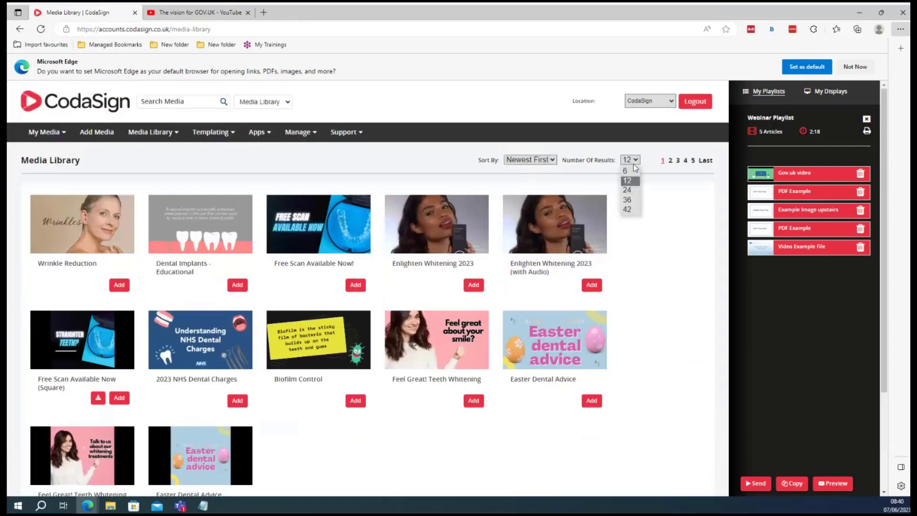
pyautogui.click(628, 210)
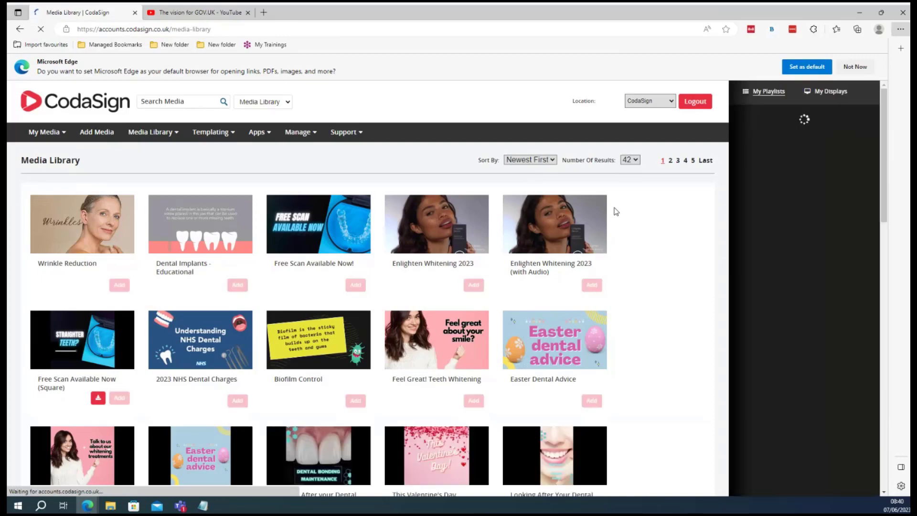
# Preview the Happy Diwali video from the Media Library and close the preview
pyautogui.scroll(-10, 616, 211)
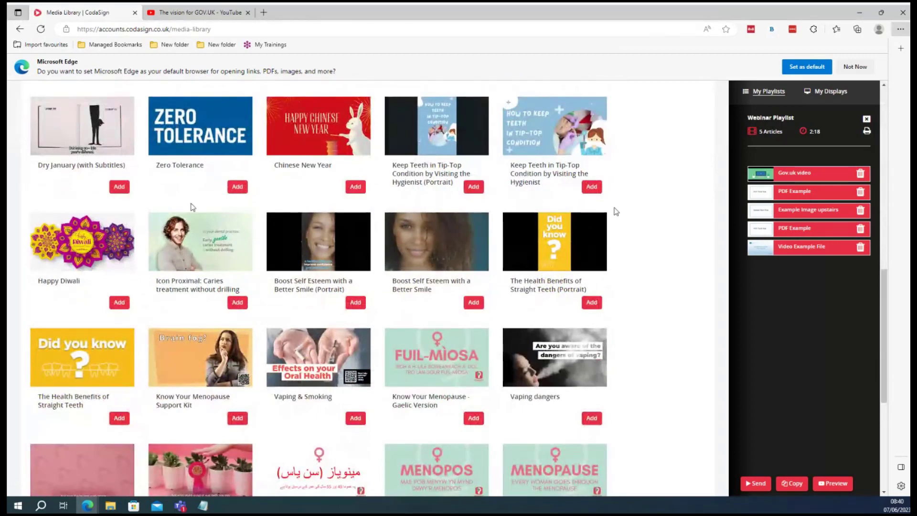
pyautogui.moveTo(196, 249)
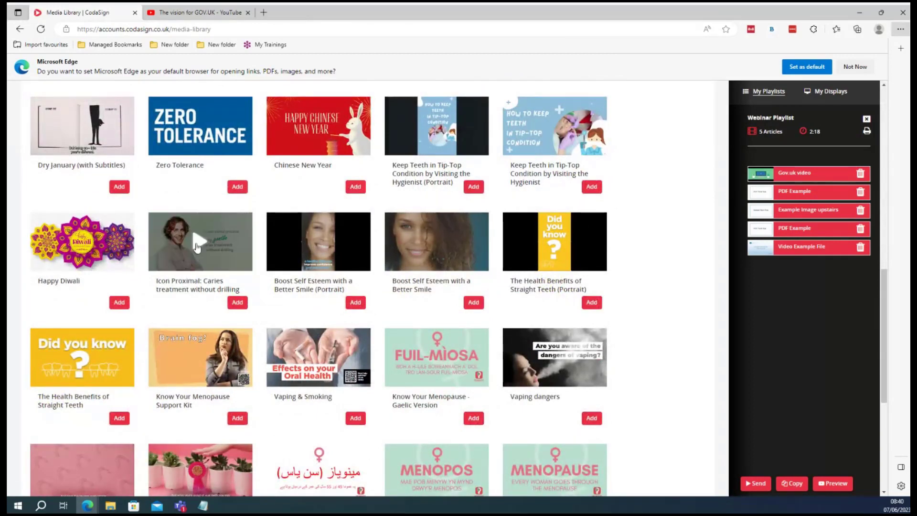
pyautogui.click(80, 244)
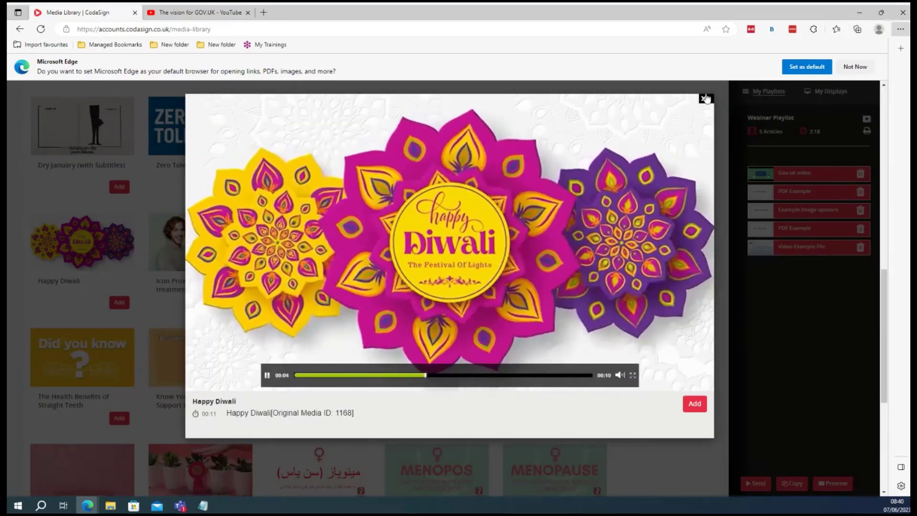
pyautogui.click(706, 99)
# Add Finance Available to the end of the Webinar Playlist, Zero Tolerance above it, and Aligners - Am I Suitable (Portrait) at the end
pyautogui.scroll(-5, 226, 385)
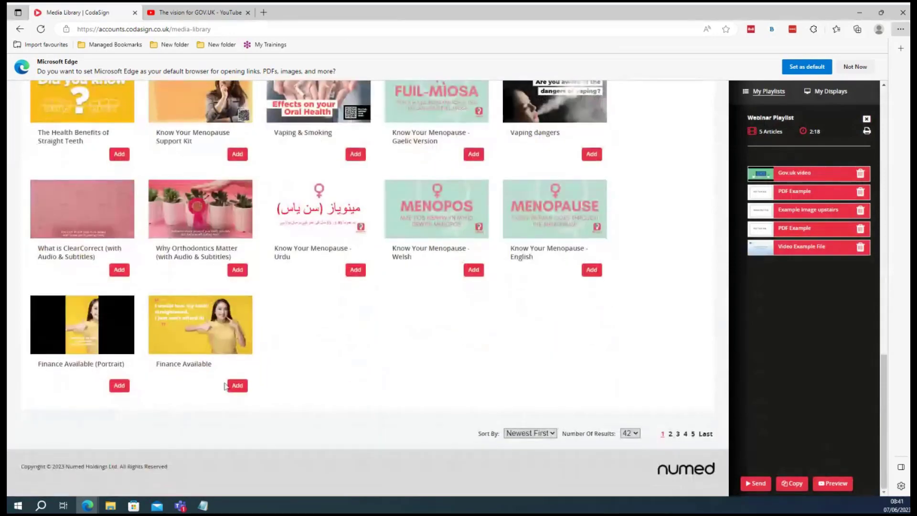
pyautogui.moveTo(182, 328); pyautogui.dragTo(801, 273)
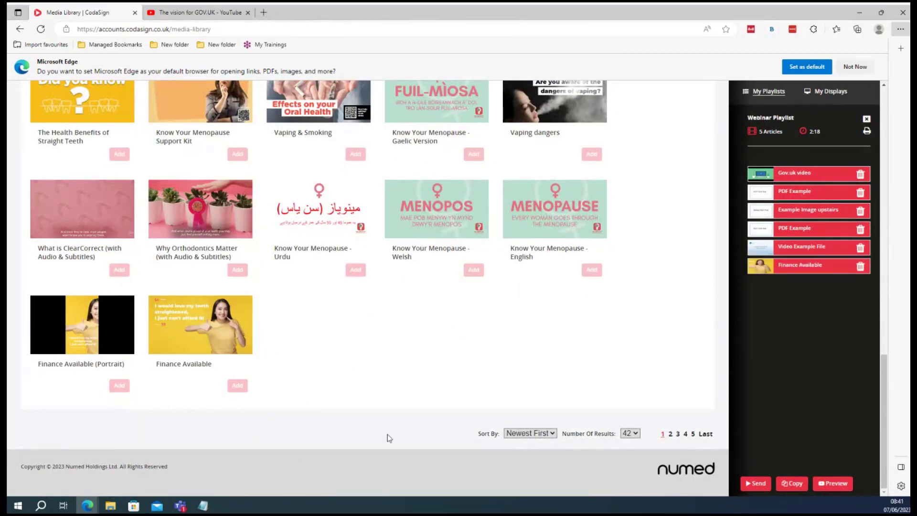
pyautogui.scroll(7, 390, 438)
pyautogui.moveTo(219, 252); pyautogui.dragTo(740, 268)
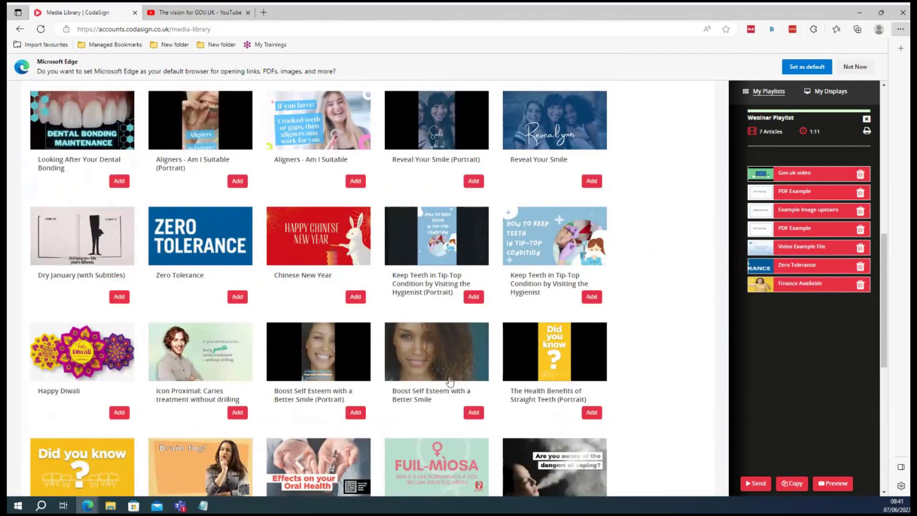
pyautogui.moveTo(231, 105); pyautogui.dragTo(764, 302)
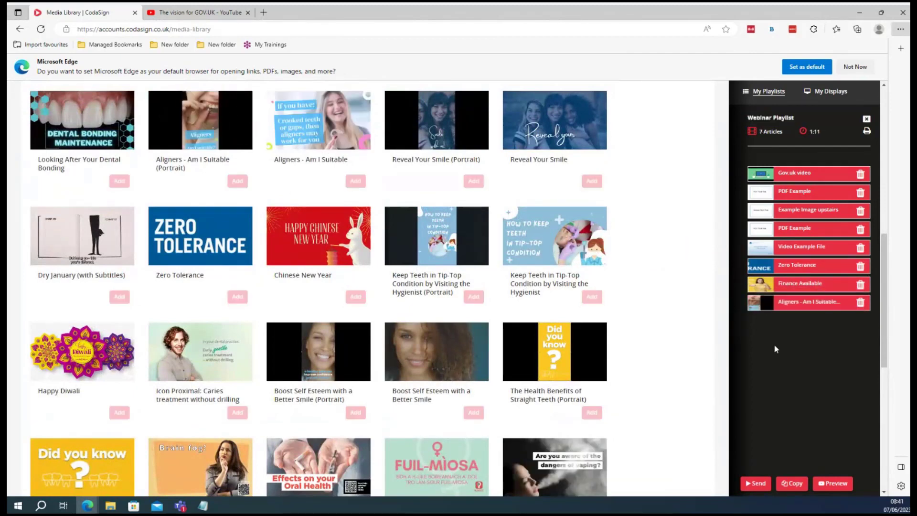
# Add What is ClearCorrect (with Audio & Subtitles) to the end of the Webinar Playlist
pyautogui.scroll(-2, 270, 321)
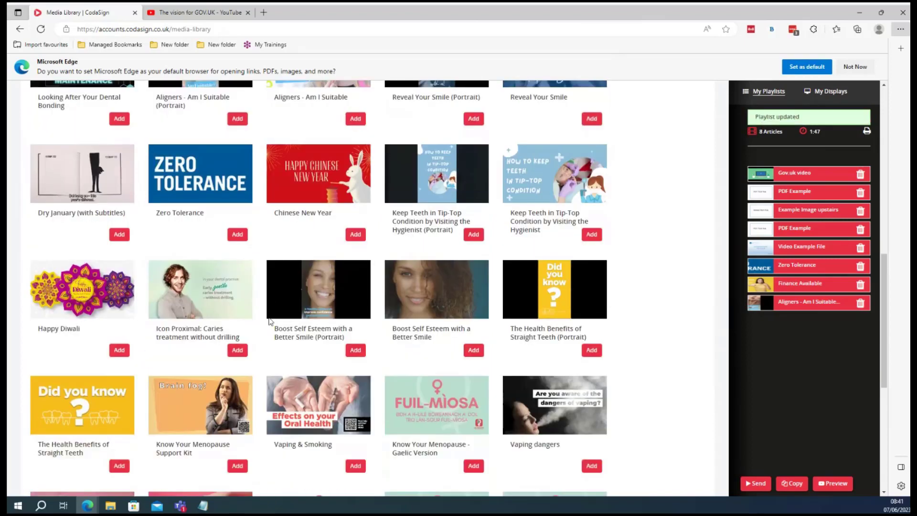
pyautogui.scroll(-2, 270, 321)
pyautogui.scroll(-4, 73, 391)
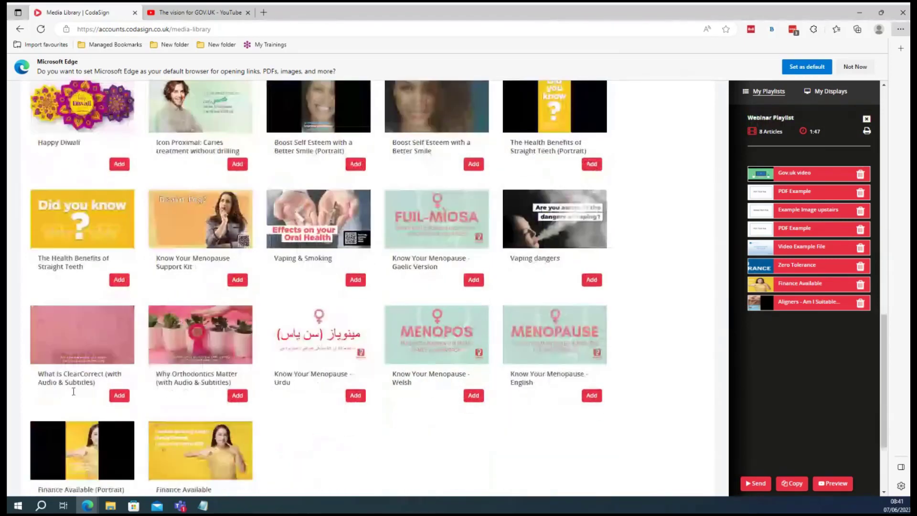
pyautogui.click(119, 395)
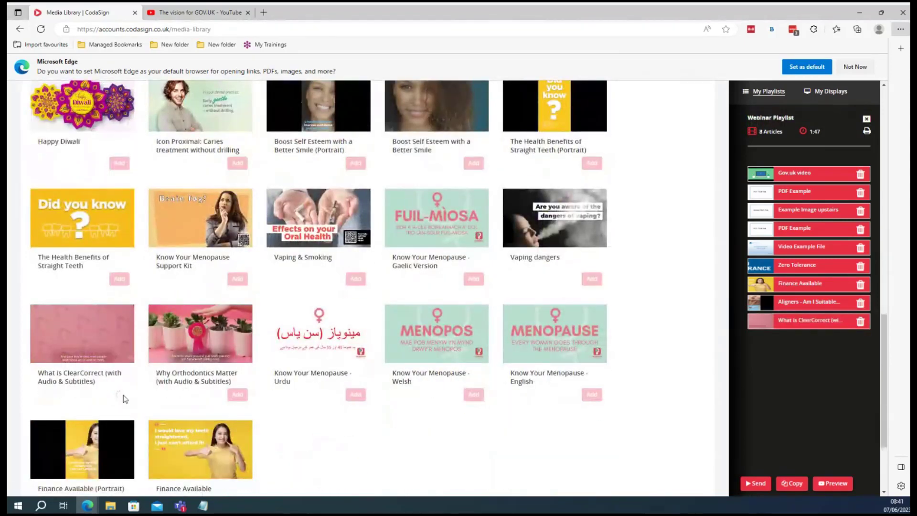
# Preview Dental Implants - Educational, add it to the Webinar Playlist from the preview, and close the preview
pyautogui.scroll(15, 124, 399)
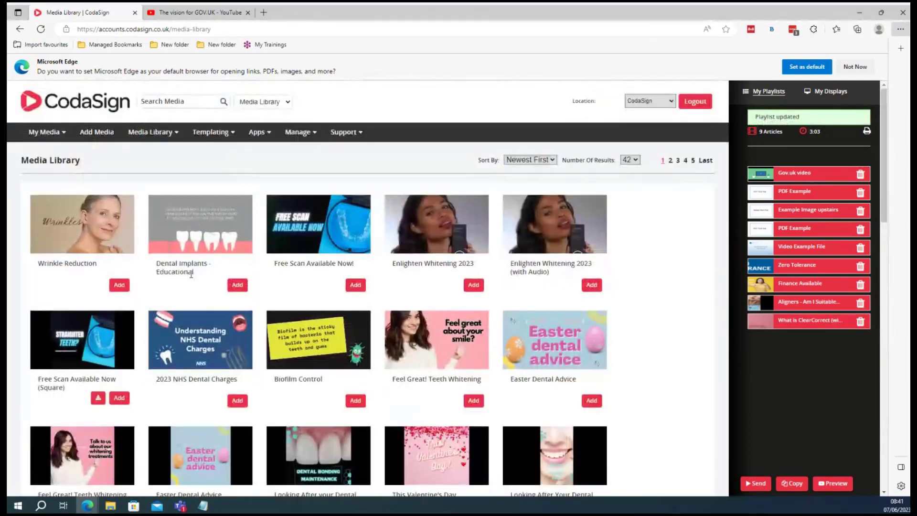
pyautogui.click(191, 228)
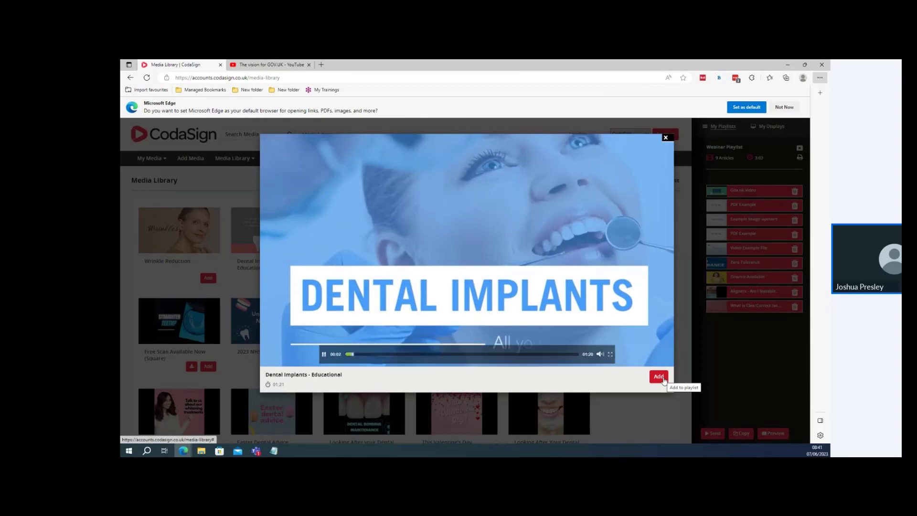
pyautogui.click(662, 378)
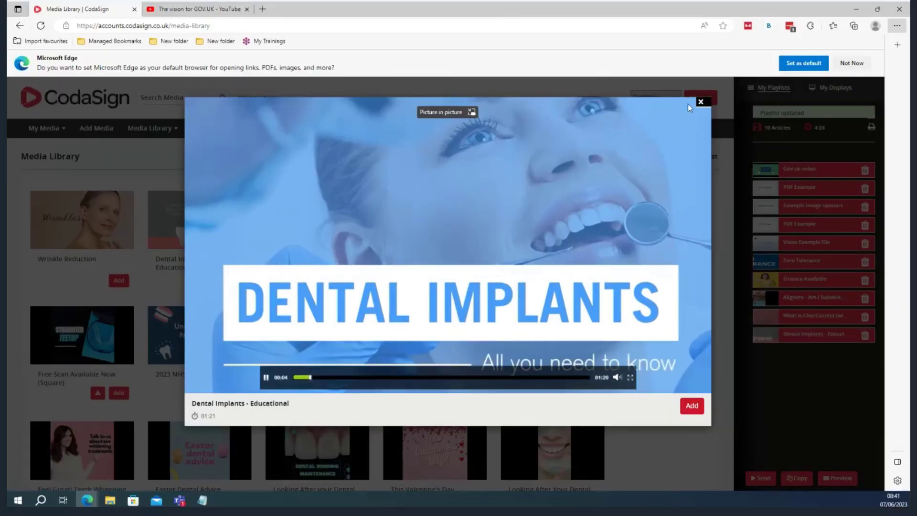
pyautogui.click(700, 102)
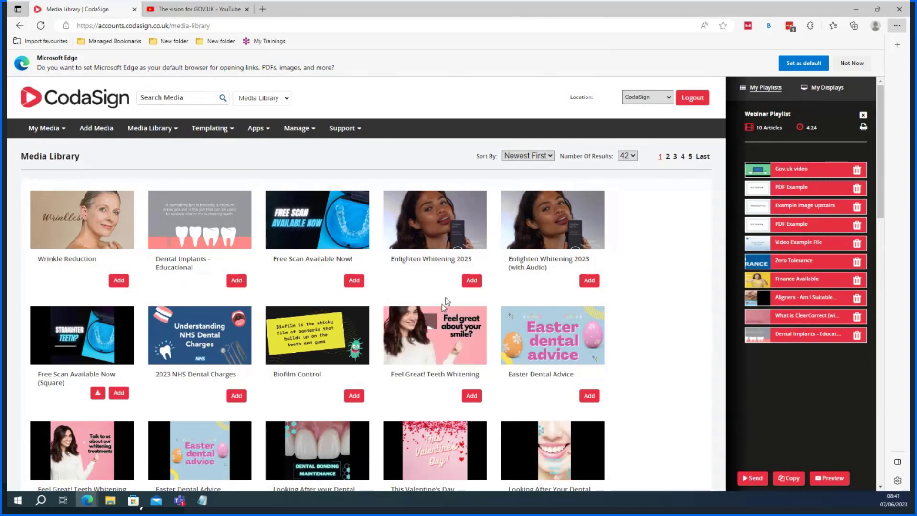
# Preview the Free Scan Available Now! video, pause it, check its duration, and close the preview
pyautogui.click(357, 248)
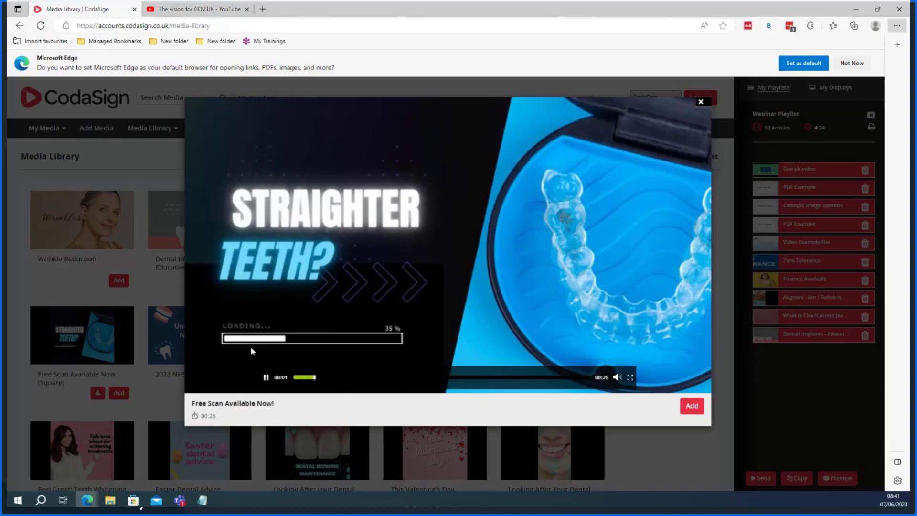
pyautogui.click(266, 379)
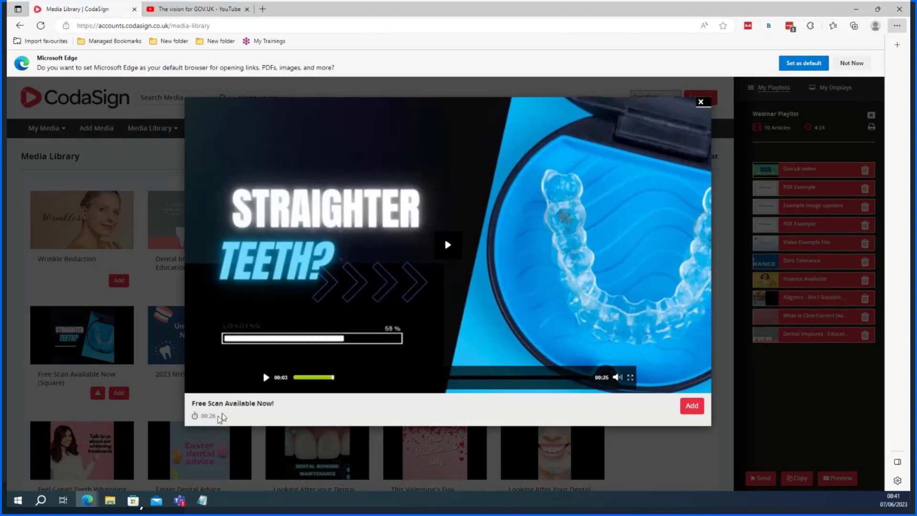
pyautogui.moveTo(201, 418); pyautogui.dragTo(216, 421)
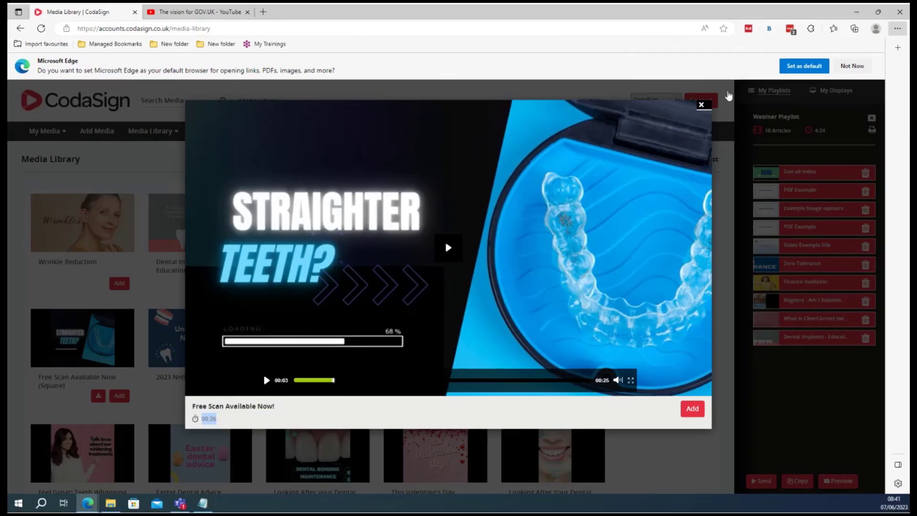
pyautogui.click(701, 105)
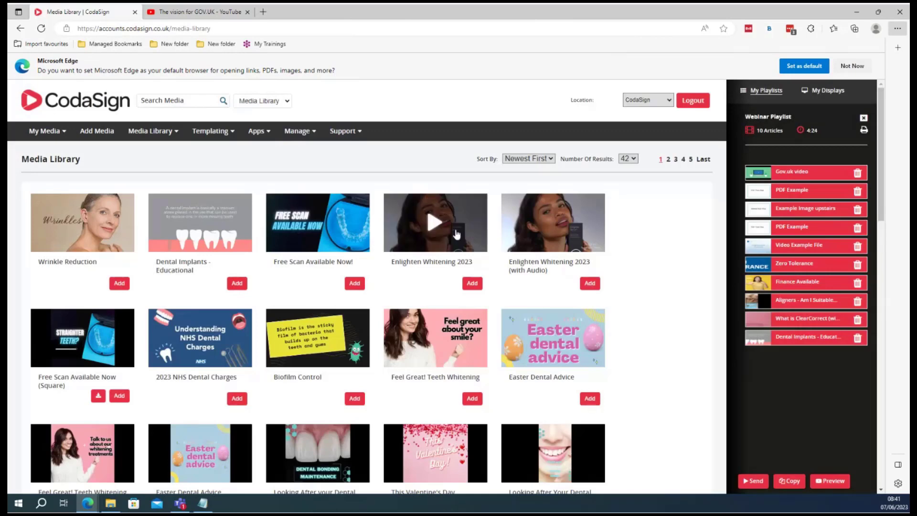
# Open the Downloadable Content category, request the download of Easter Dental Advice (Square), and dismiss the download prompt without saving
pyautogui.click(169, 137)
pyautogui.click(140, 191)
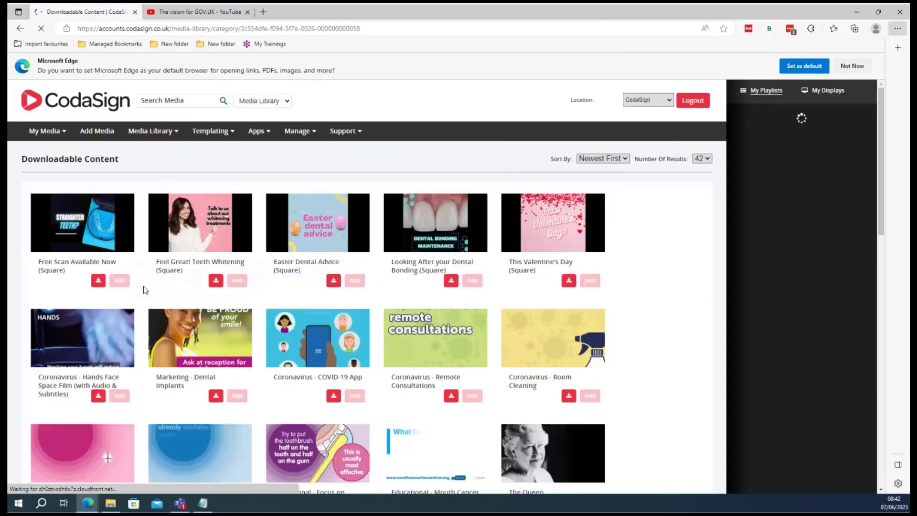
pyautogui.click(334, 280)
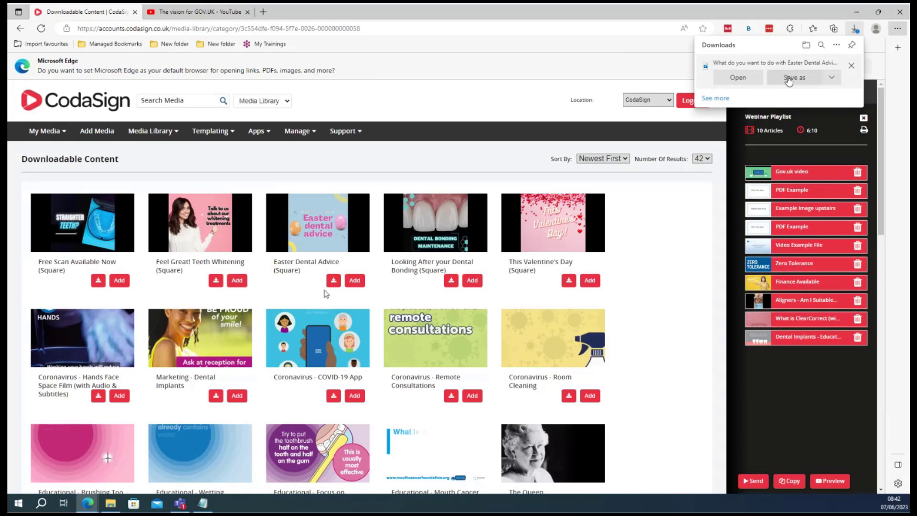
pyautogui.click(641, 244)
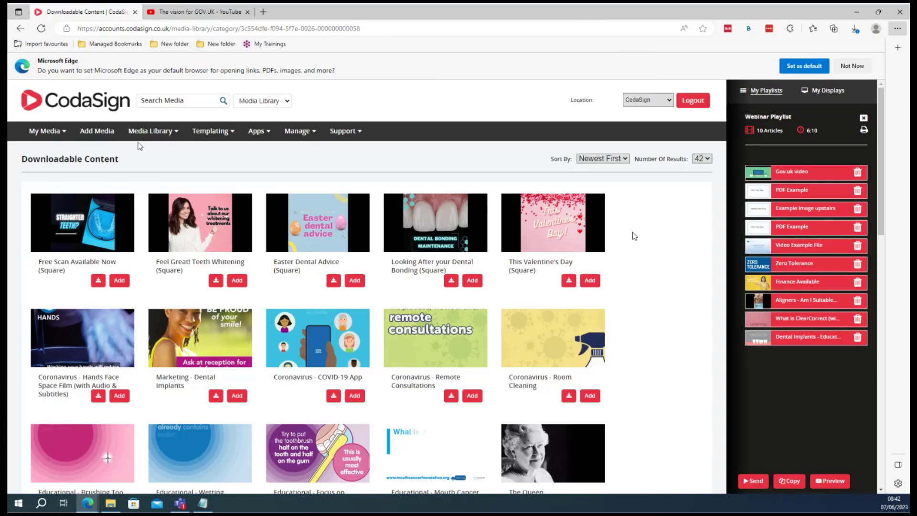
# Start a new template and name it "Webinar example"
pyautogui.click(231, 141)
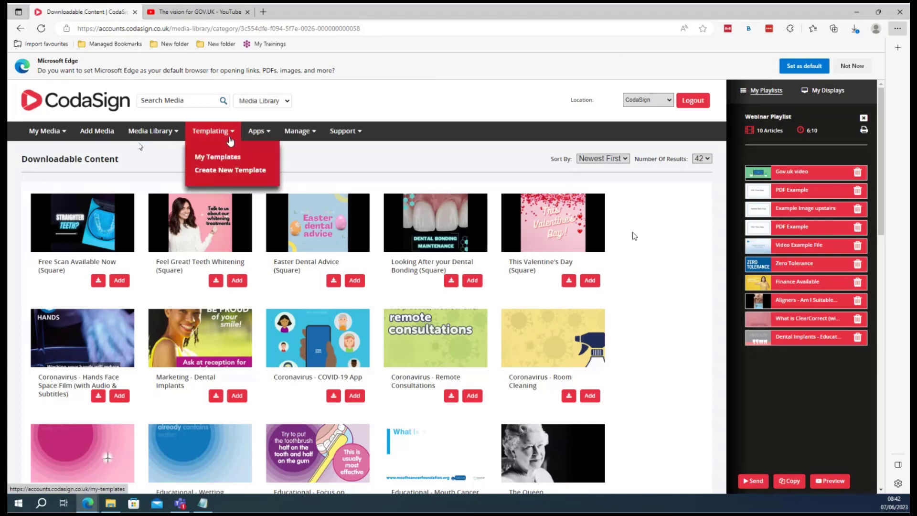
pyautogui.click(231, 173)
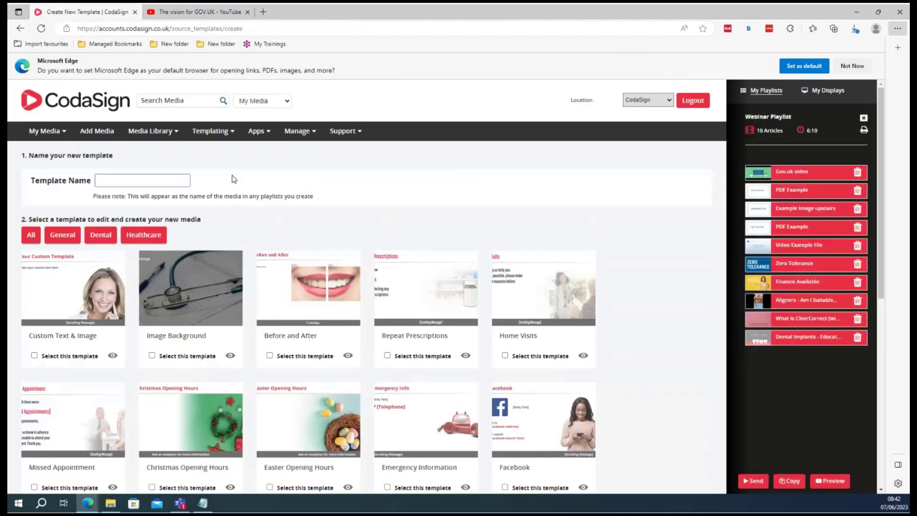
pyautogui.click(161, 182)
pyautogui.write('Webinar e')
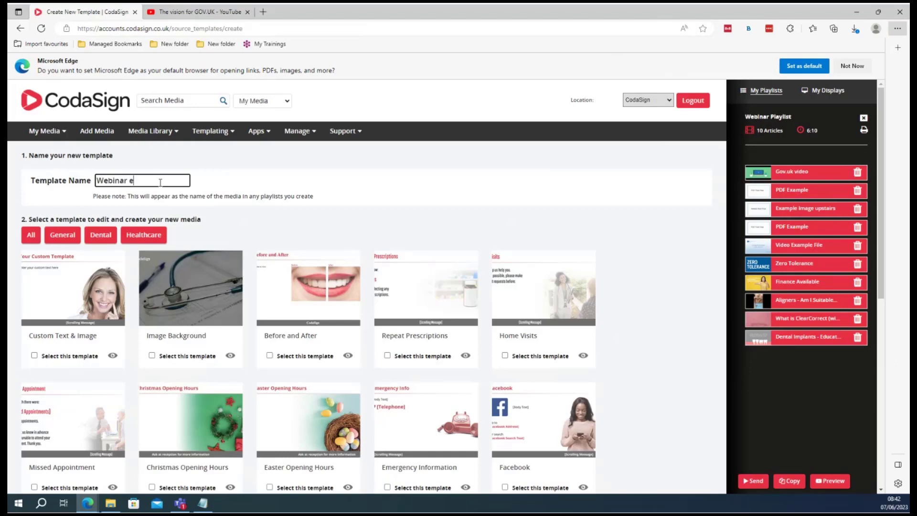
pyautogui.write('xample')
# Select the Before and After design as the base for the new template
pyautogui.scroll(-1, 160, 181)
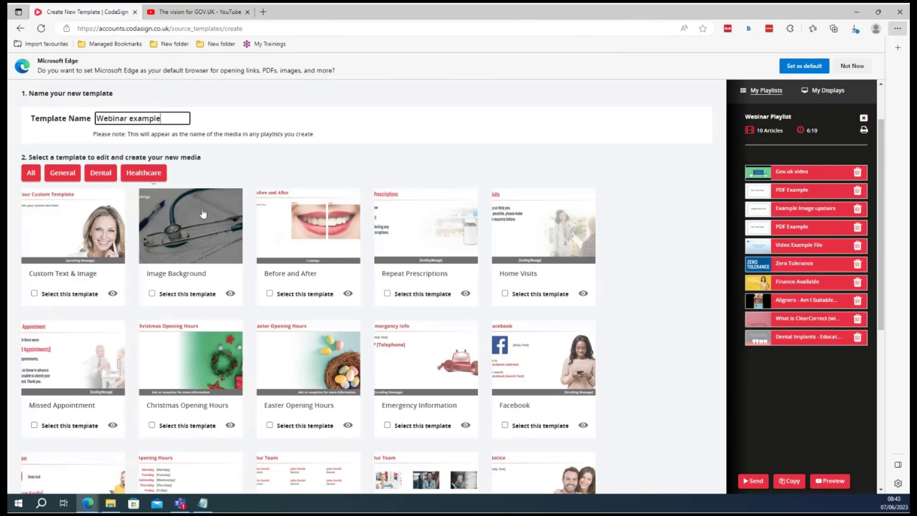
pyautogui.click(277, 295)
pyautogui.scroll(-3, 277, 295)
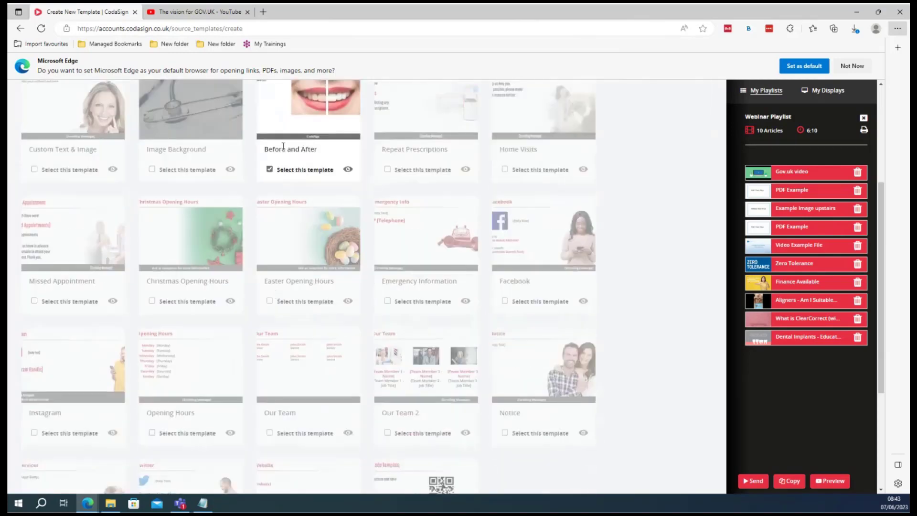
# Browse the available template designs, preview the Twitter design, and close the preview
pyautogui.scroll(-2, 286, 227)
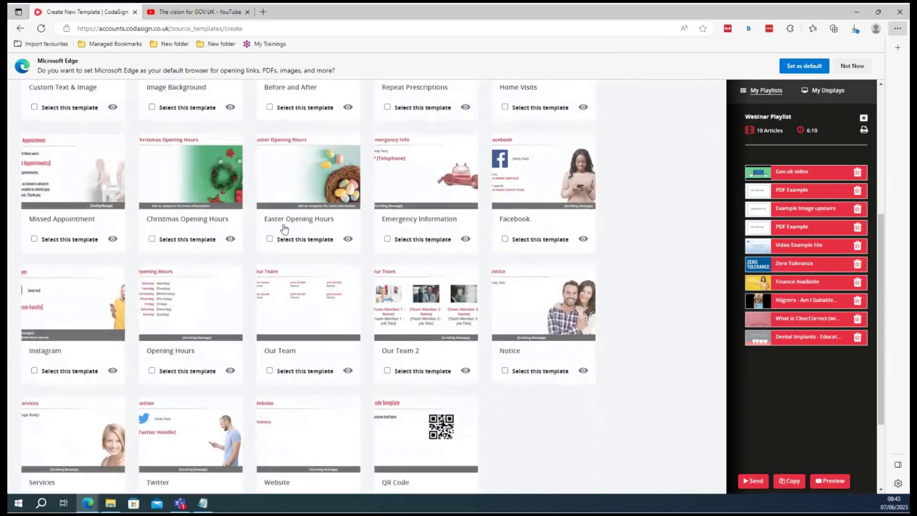
pyautogui.scroll(3, 284, 230)
pyautogui.scroll(-3, 284, 229)
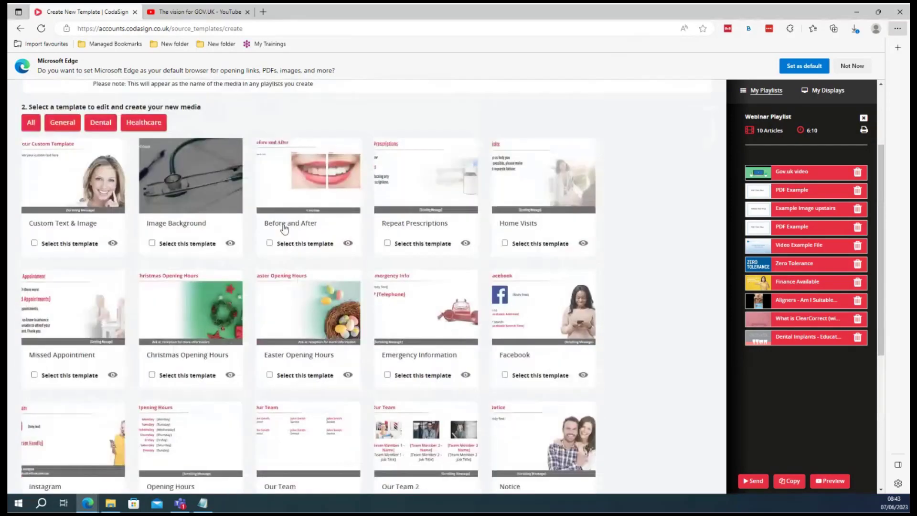
pyautogui.scroll(-2, 286, 229)
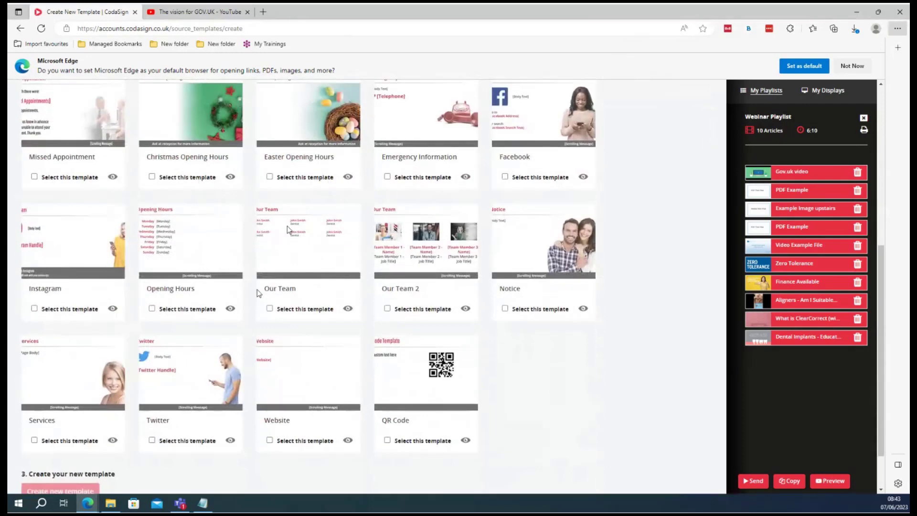
pyautogui.click(231, 442)
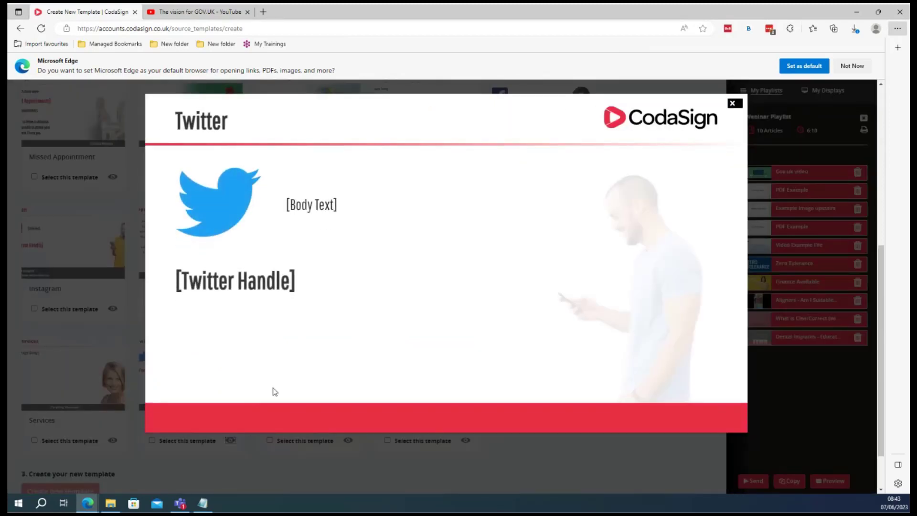
pyautogui.click(248, 426)
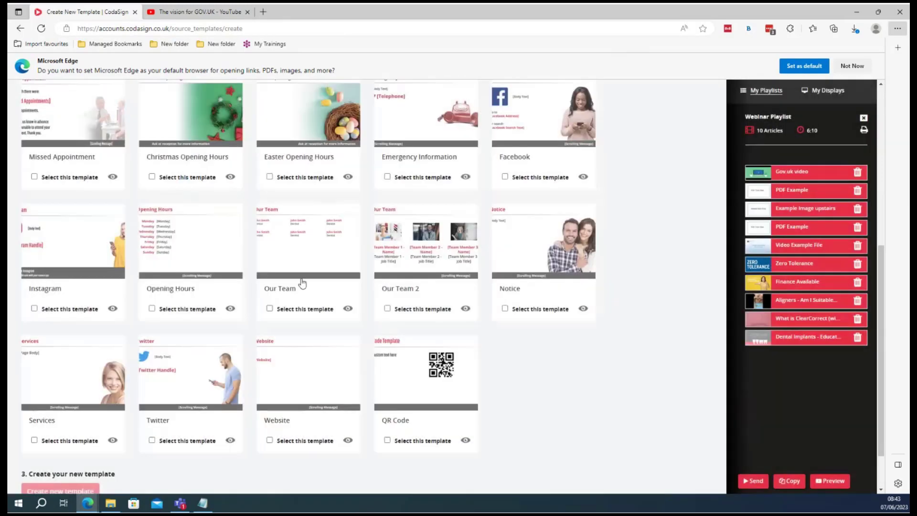
# Select the Before and After design and create the new template from it
pyautogui.scroll(6, 640, 383)
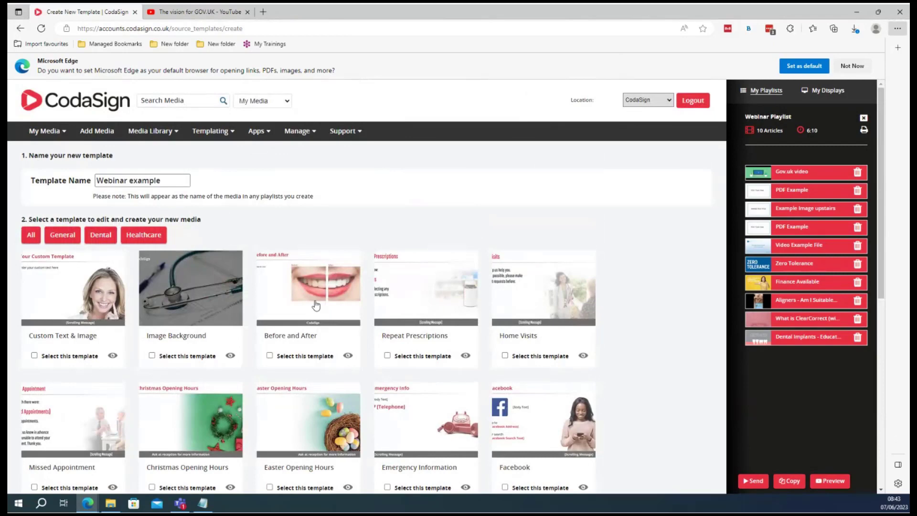
pyautogui.click(269, 355)
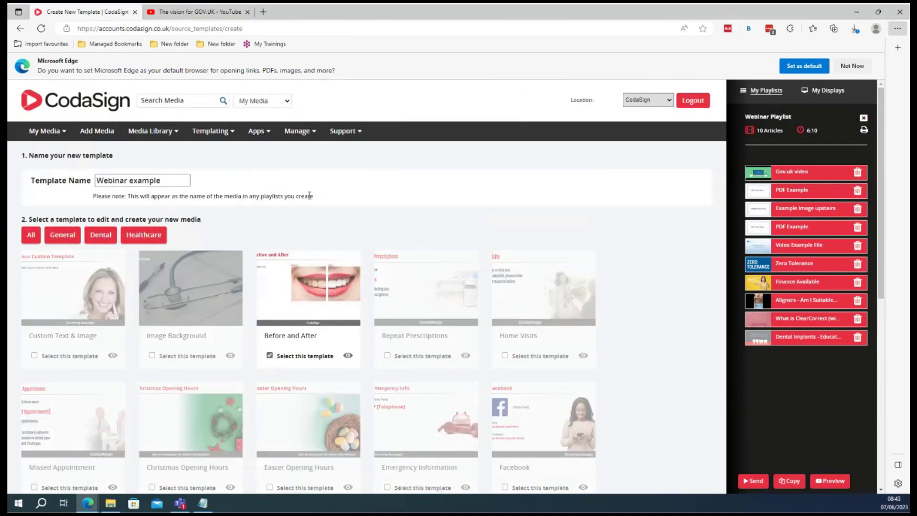
pyautogui.scroll(-8, 304, 195)
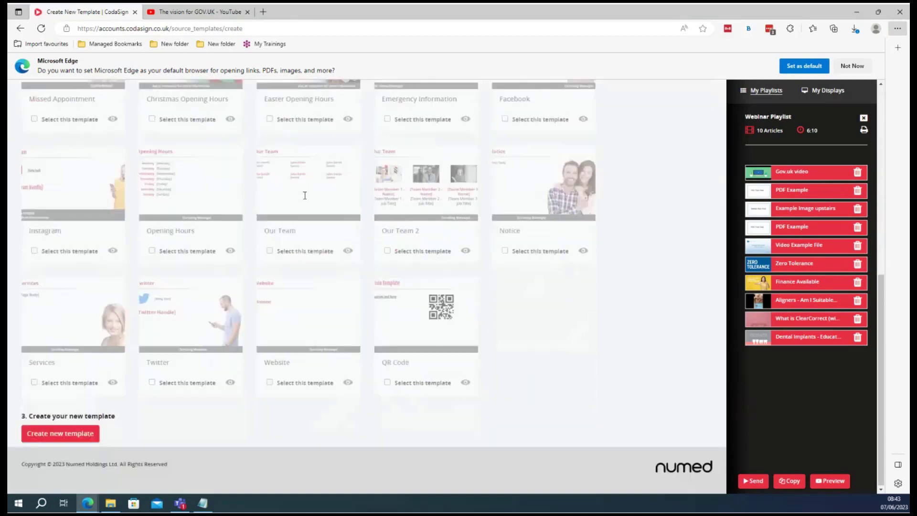
pyautogui.click(89, 442)
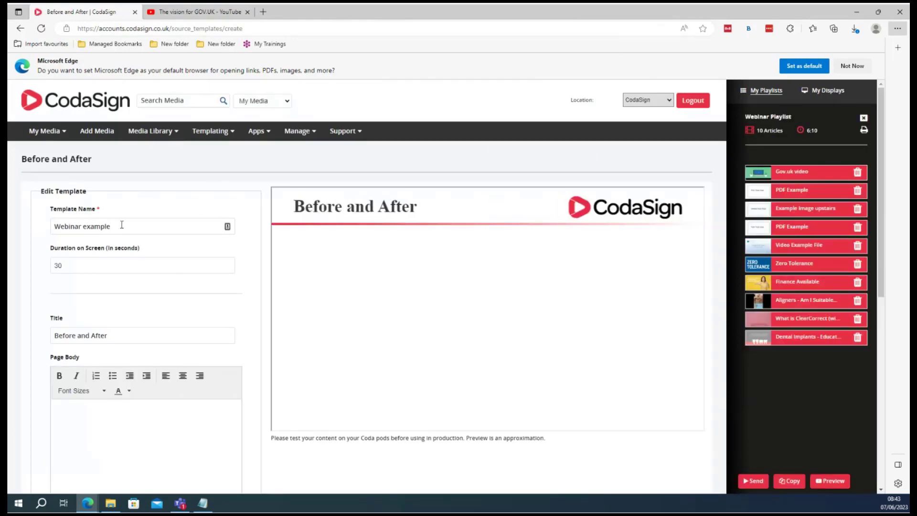
# Review the template name, on-screen duration, and remaining content fields of the edit form
pyautogui.moveTo(121, 224); pyautogui.dragTo(46, 219)
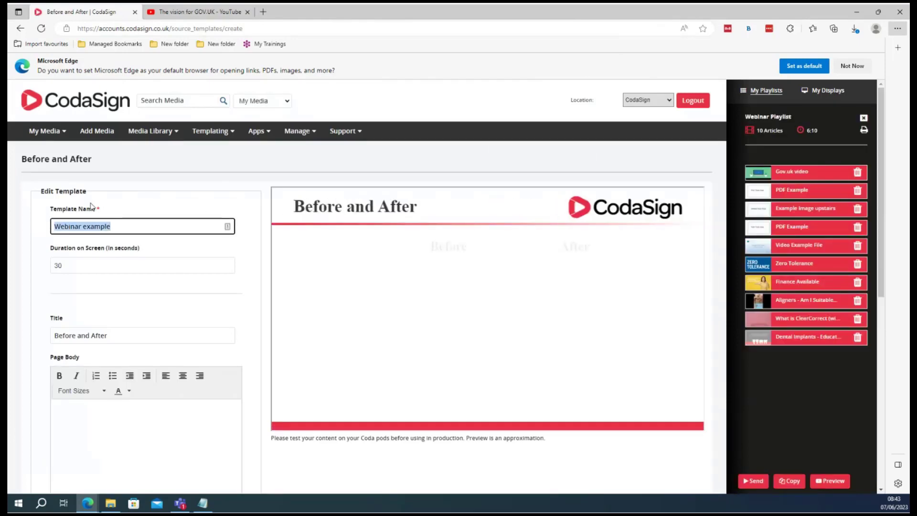
pyautogui.click(83, 265)
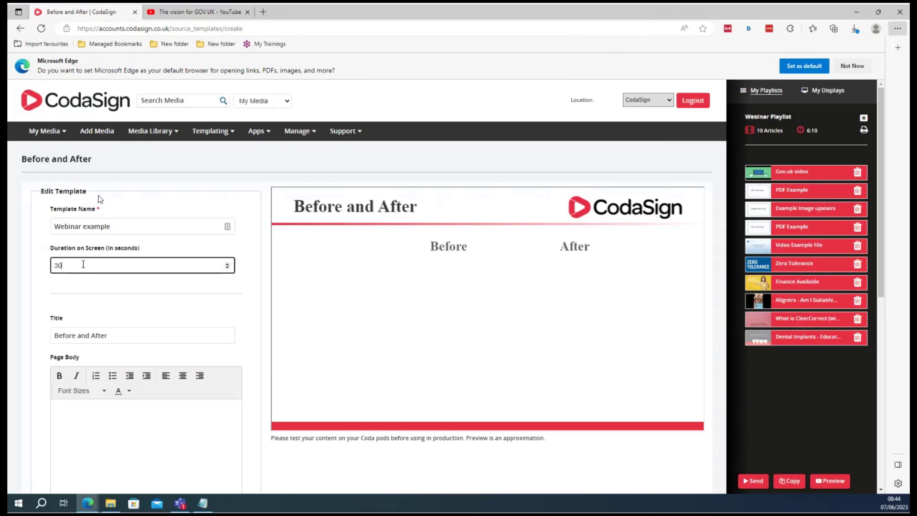
pyautogui.scroll(-2, 74, 262)
pyautogui.scroll(-3, 73, 261)
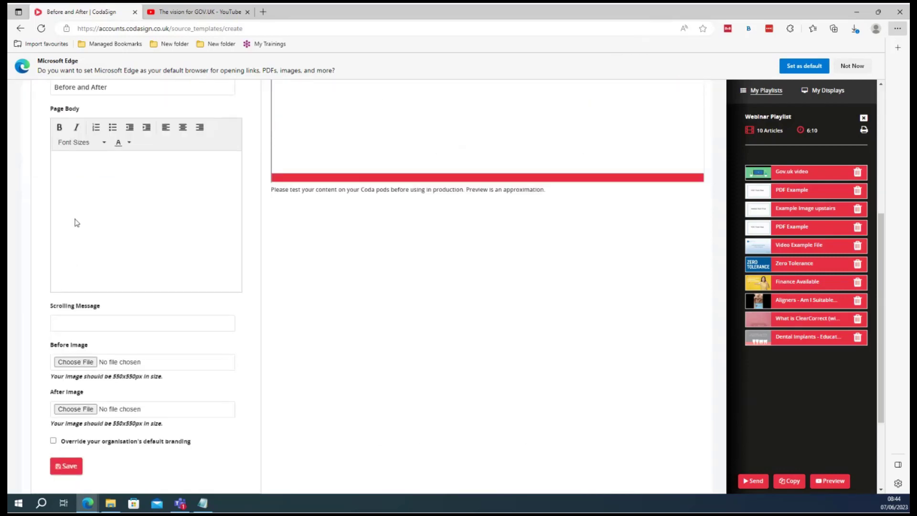
pyautogui.scroll(1, 77, 195)
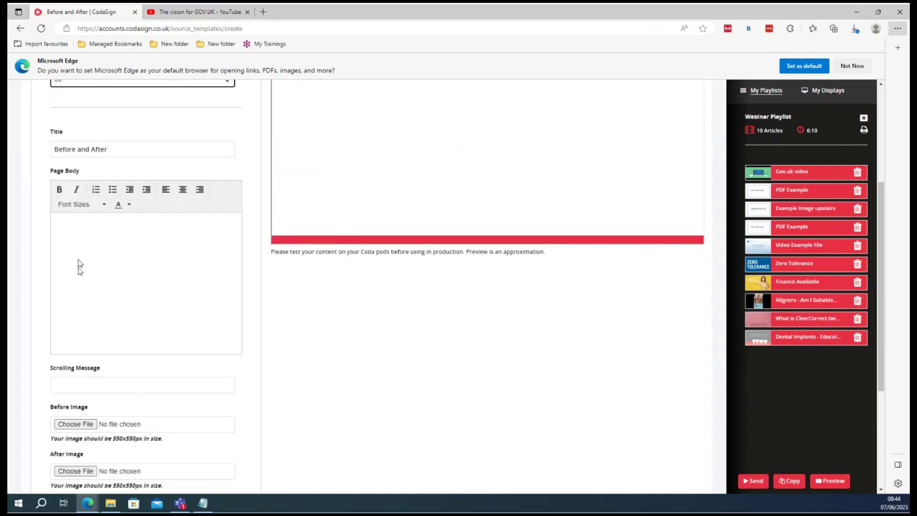
pyautogui.scroll(1, 79, 267)
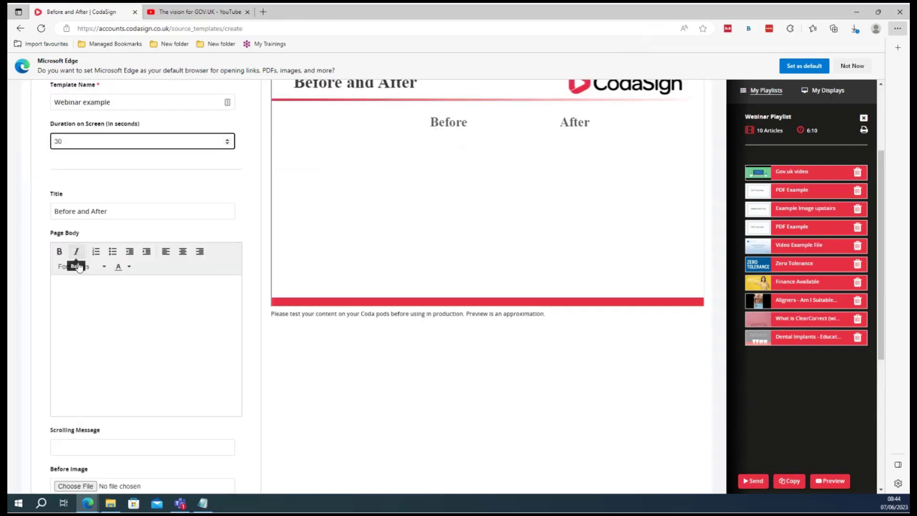
# Enter "Test Test Test" as the page body and check it in the live preview
pyautogui.click(88, 291)
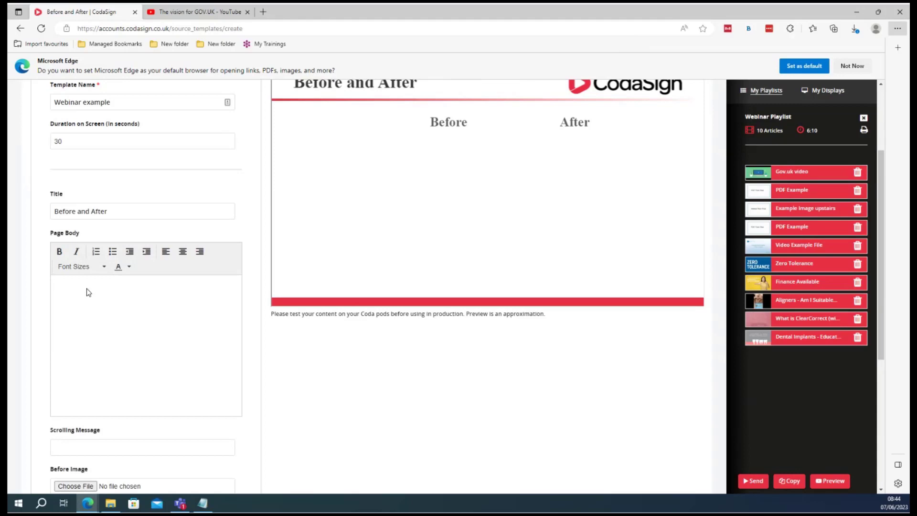
pyautogui.write('Test Te')
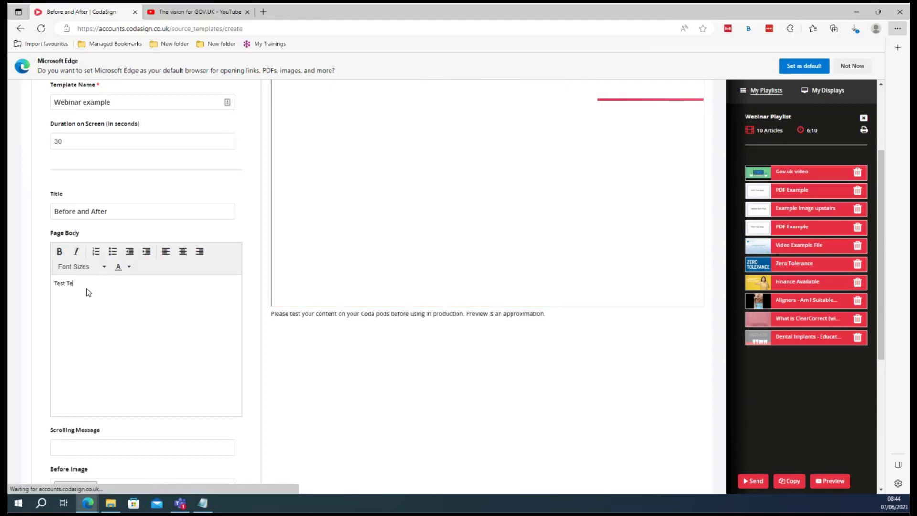
pyautogui.write('st Test')
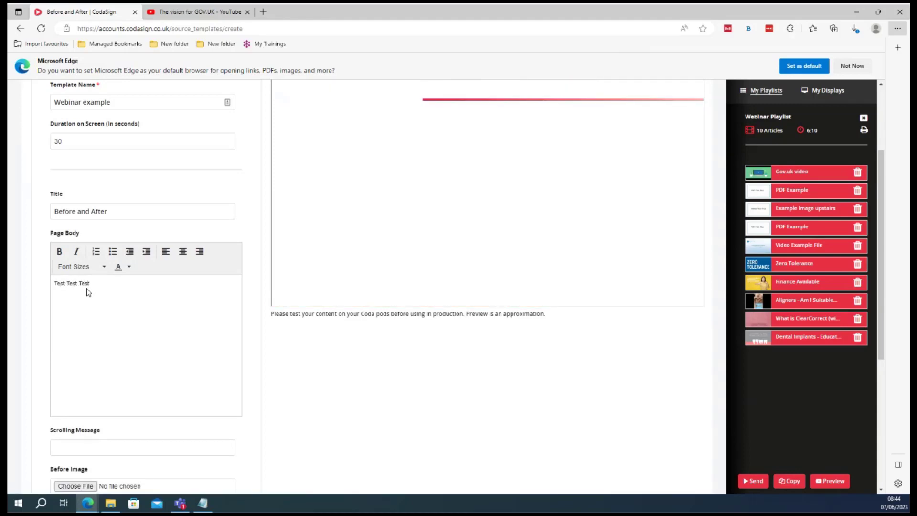
pyautogui.scroll(3, 89, 292)
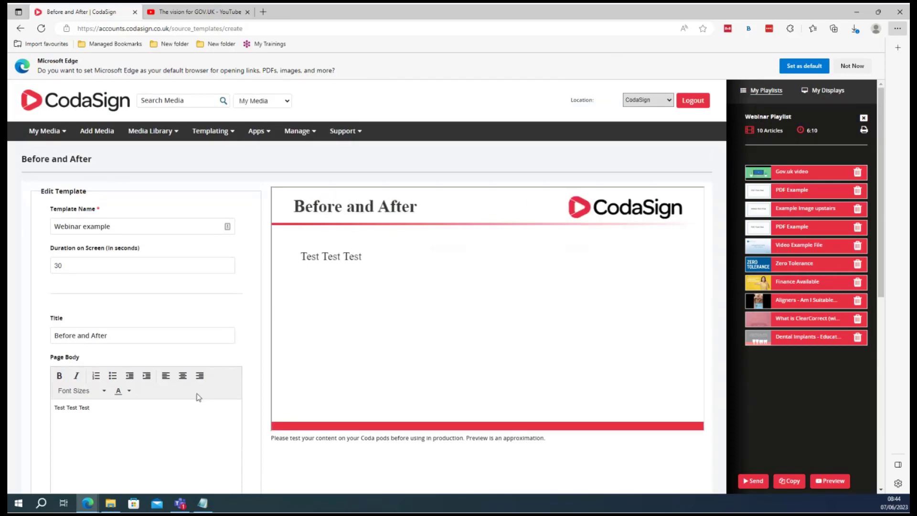
# Set the scrolling message to "Please enquire at reception for more information" and check it in the live preview
pyautogui.scroll(-4, 338, 292)
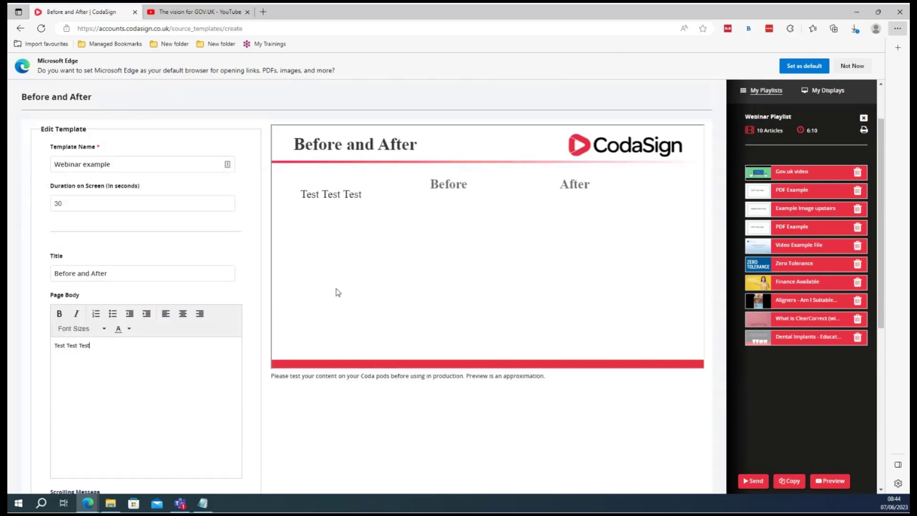
pyautogui.scroll(-1, 338, 292)
pyautogui.click(75, 325)
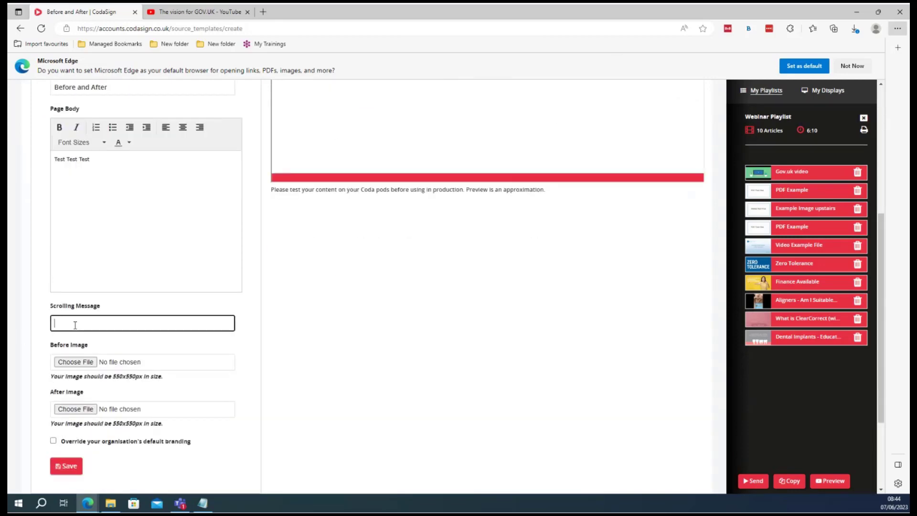
pyautogui.write('Please tequire at rec')
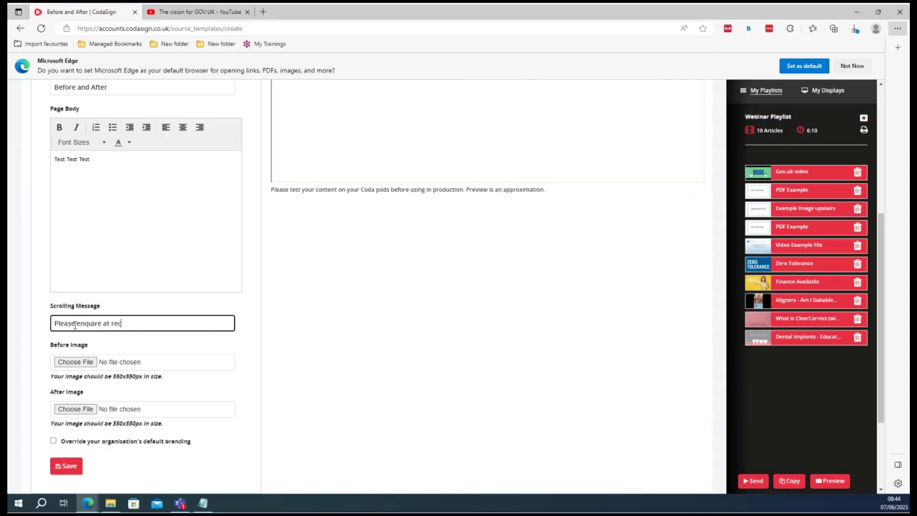
pyautogui.write('eption for more information')
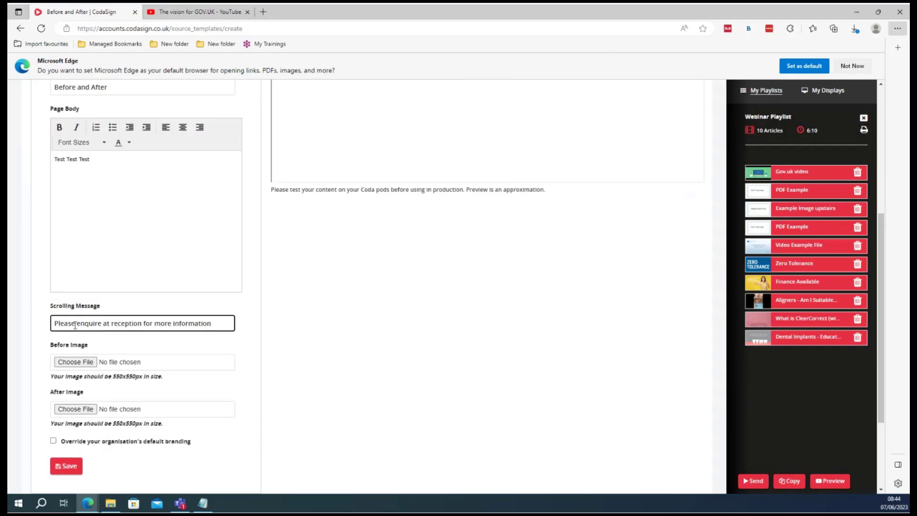
pyautogui.scroll(1, 62, 320)
pyautogui.scroll(2, 159, 318)
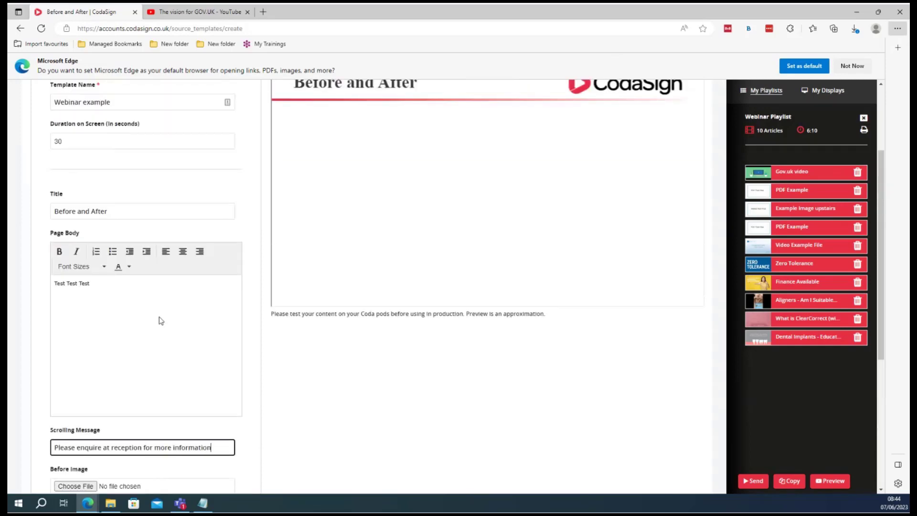
pyautogui.scroll(2, 417, 320)
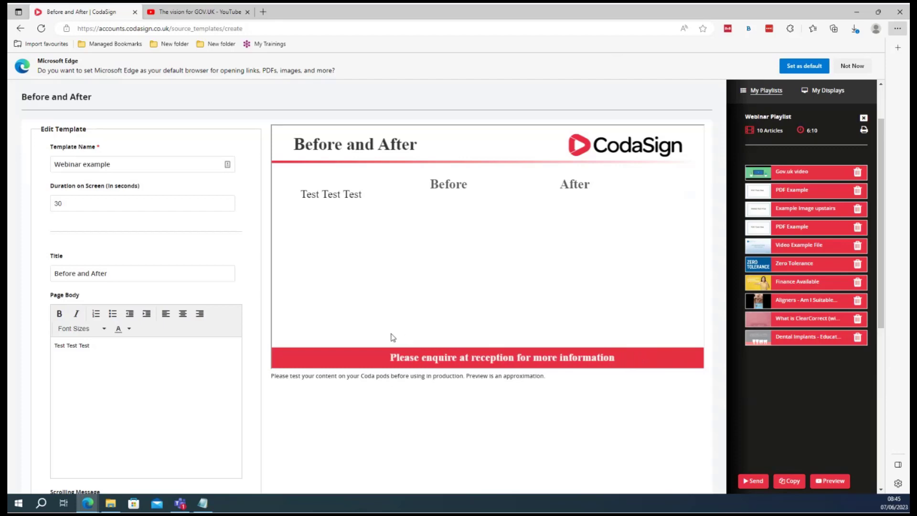
# Upload the ExampleImage file as the Before image and check the live preview
pyautogui.scroll(-3, 293, 338)
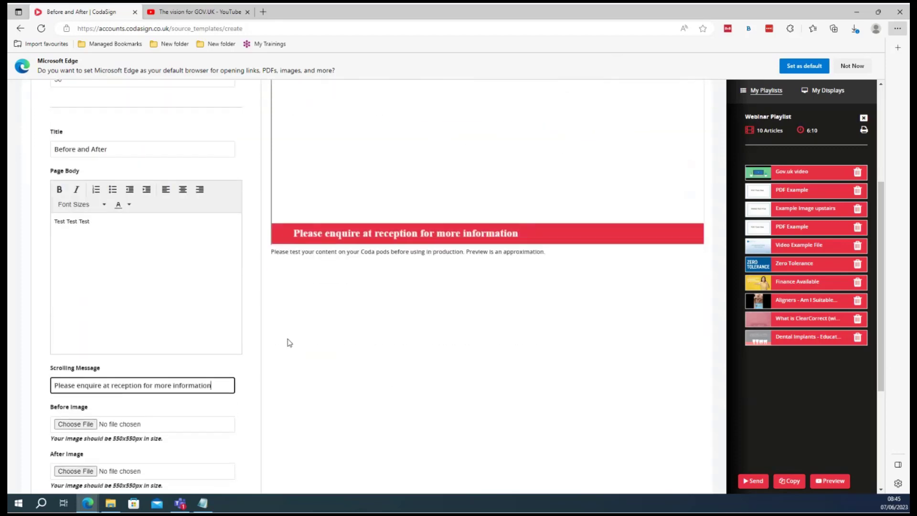
pyautogui.scroll(-3, 289, 344)
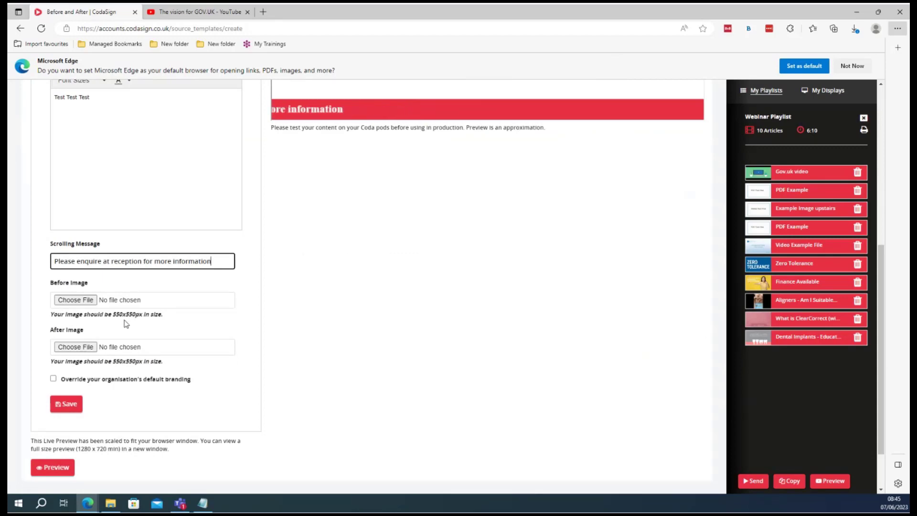
pyautogui.click(91, 300)
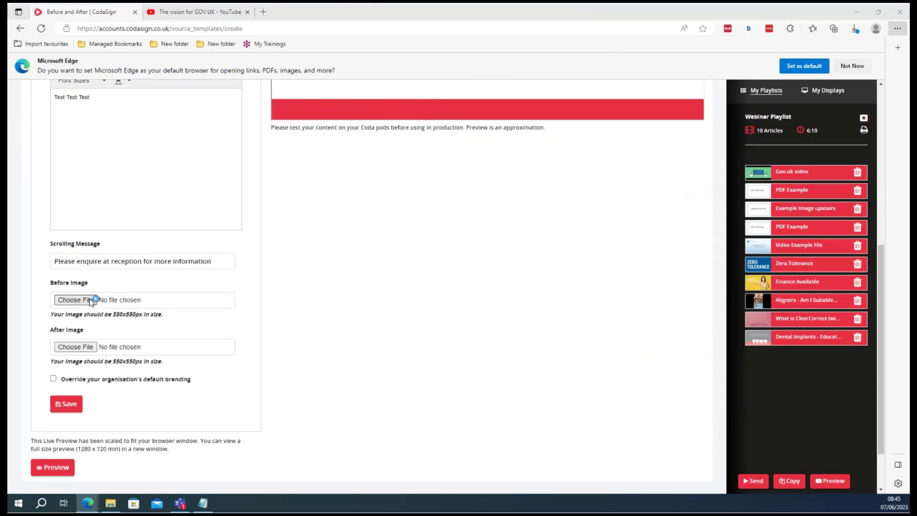
pyautogui.click(282, 141)
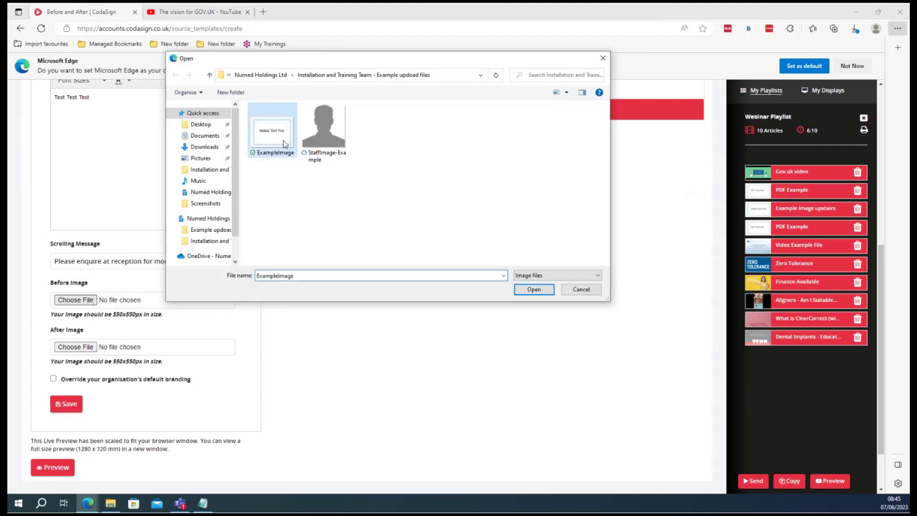
pyautogui.click(535, 290)
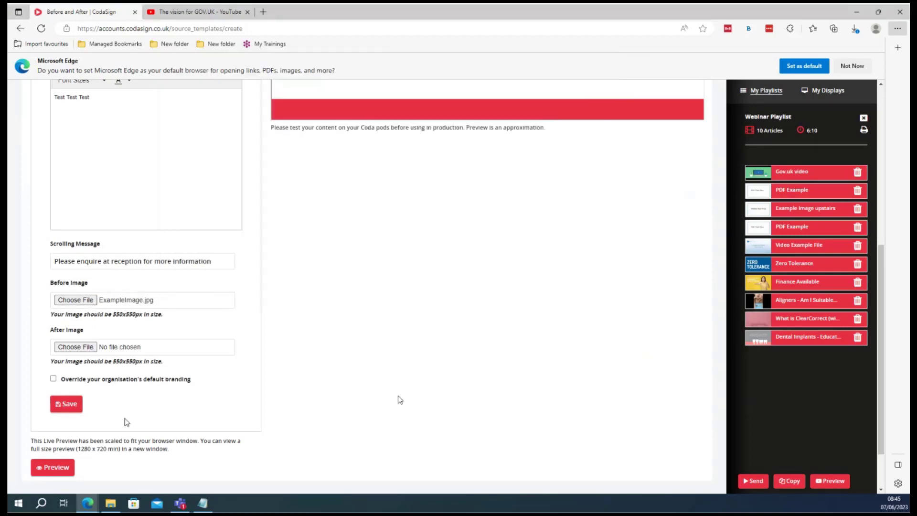
pyautogui.scroll(1, 310, 260)
pyautogui.scroll(3, 311, 260)
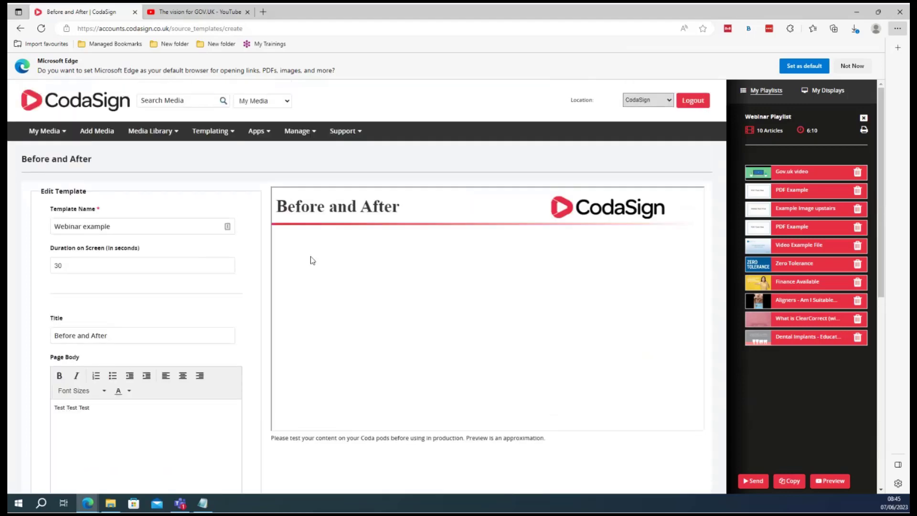
# Upload the StaffImage-Example file as the After image and check both images in the live preview
pyautogui.scroll(-6, 309, 258)
pyautogui.click(82, 285)
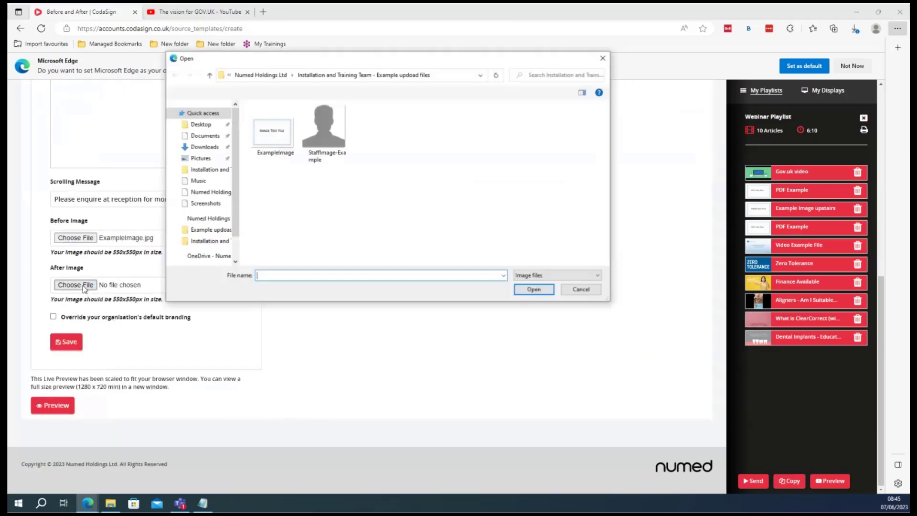
pyautogui.click(324, 131)
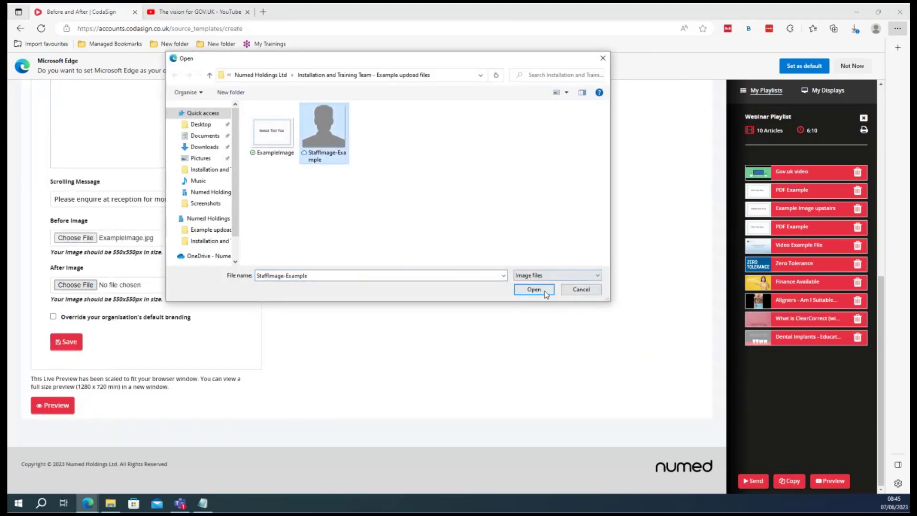
pyautogui.click(526, 290)
pyautogui.scroll(8, 460, 303)
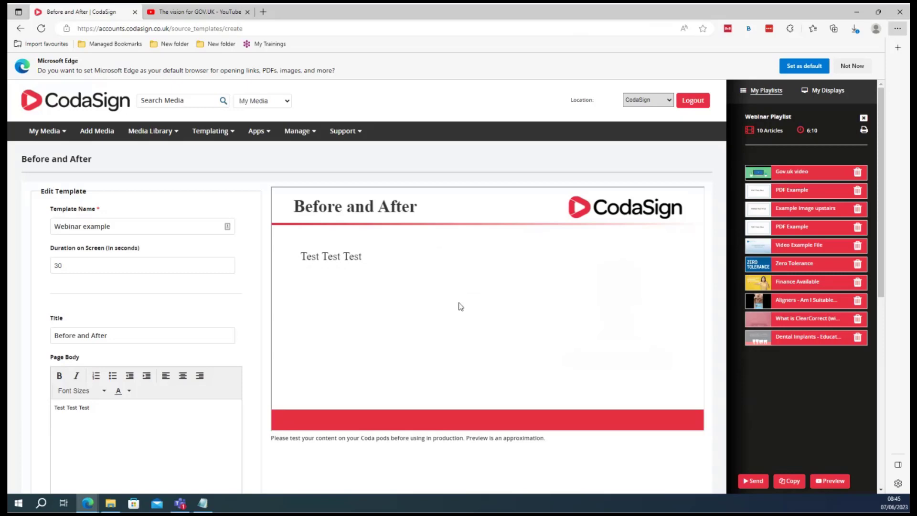
pyautogui.scroll(-1, 461, 306)
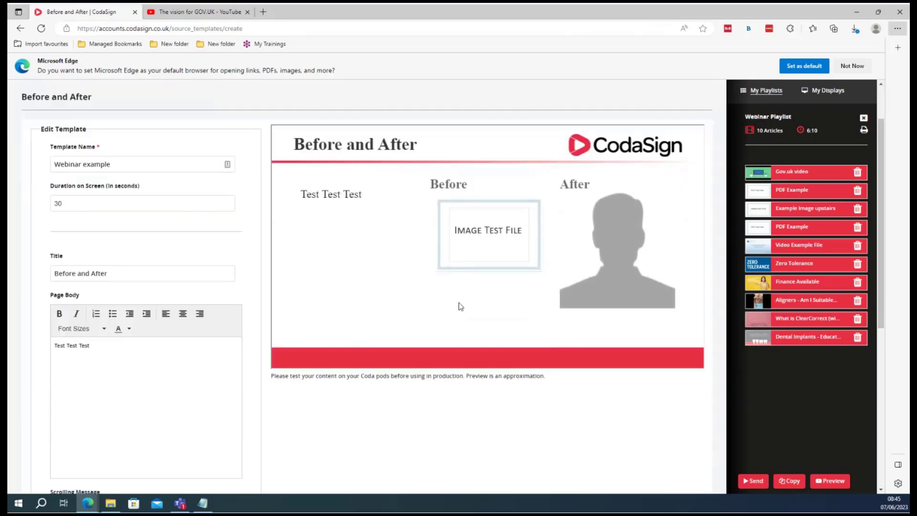
pyautogui.scroll(-5, 460, 306)
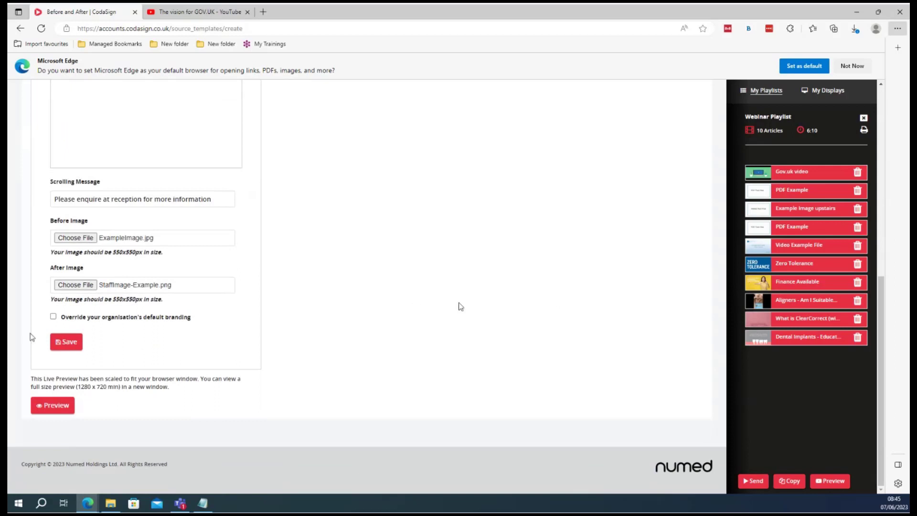
# Save the Webinar example template and add it to the end of the Webinar Playlist
pyautogui.click(59, 344)
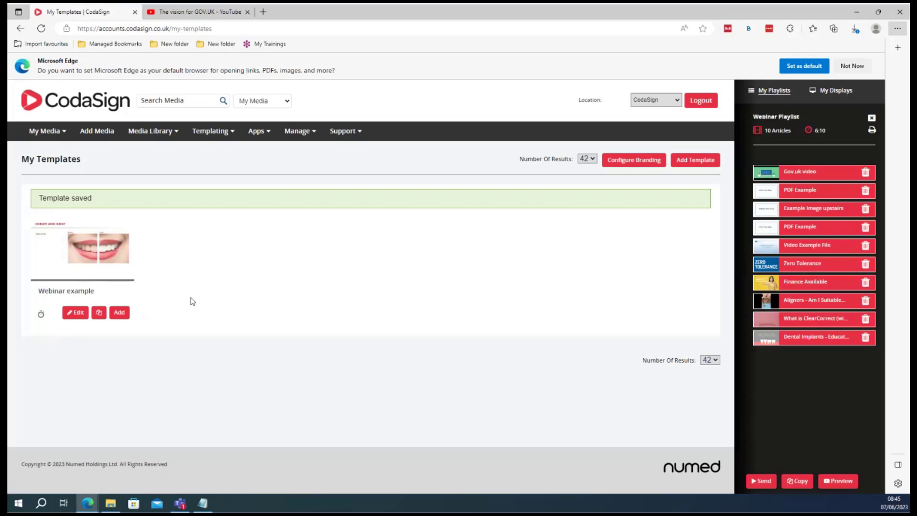
pyautogui.moveTo(88, 251)
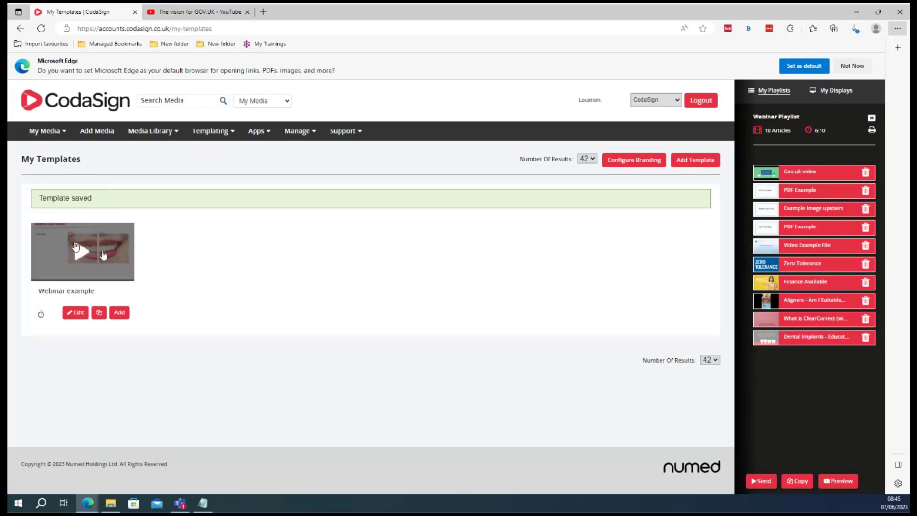
pyautogui.moveTo(84, 252); pyautogui.dragTo(877, 351)
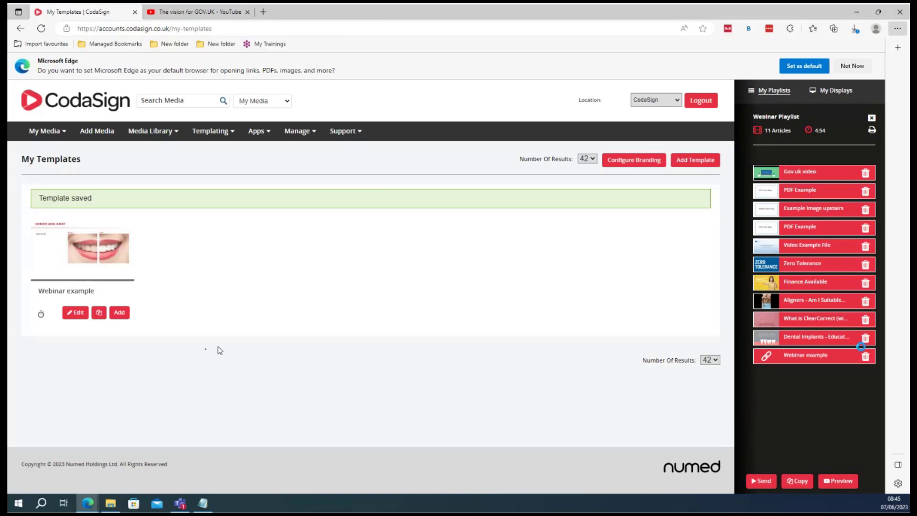
# Edit the saved Webinar example template, replace its page body with "Test", and save it
pyautogui.click(207, 131)
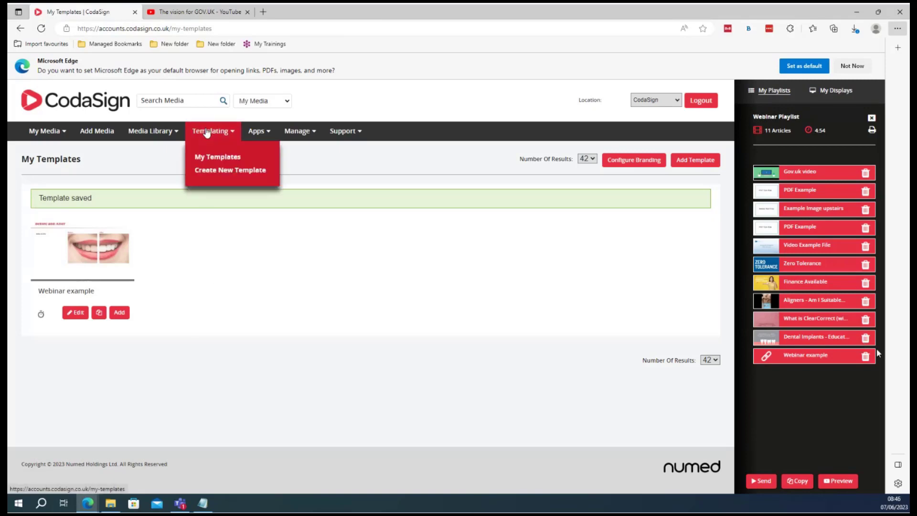
pyautogui.click(211, 161)
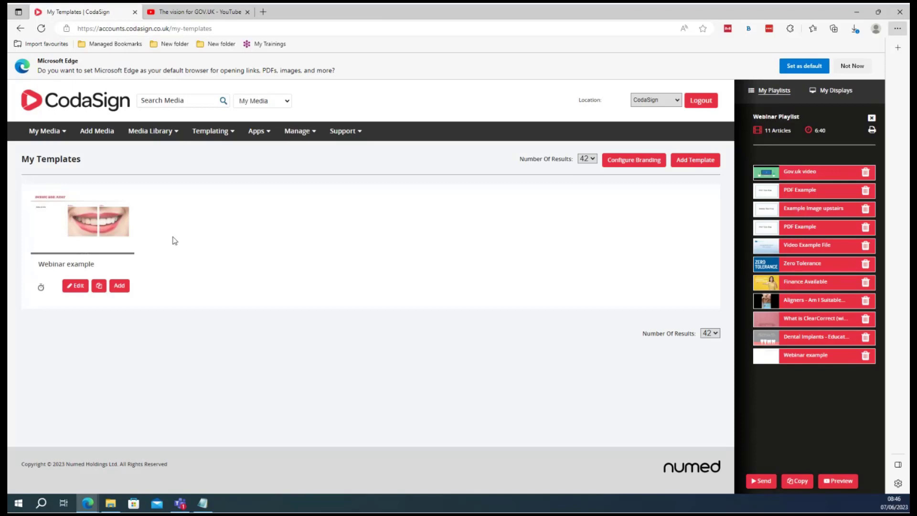
pyautogui.click(77, 286)
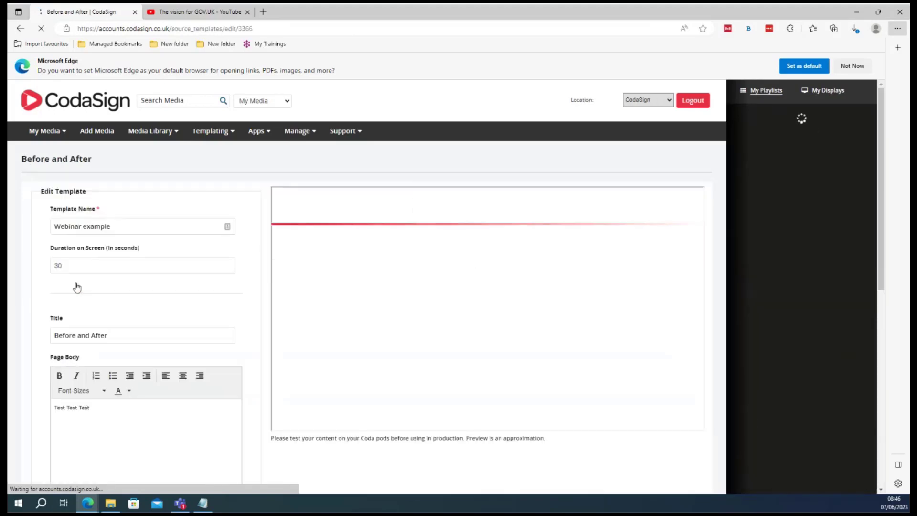
pyautogui.scroll(-4, 77, 287)
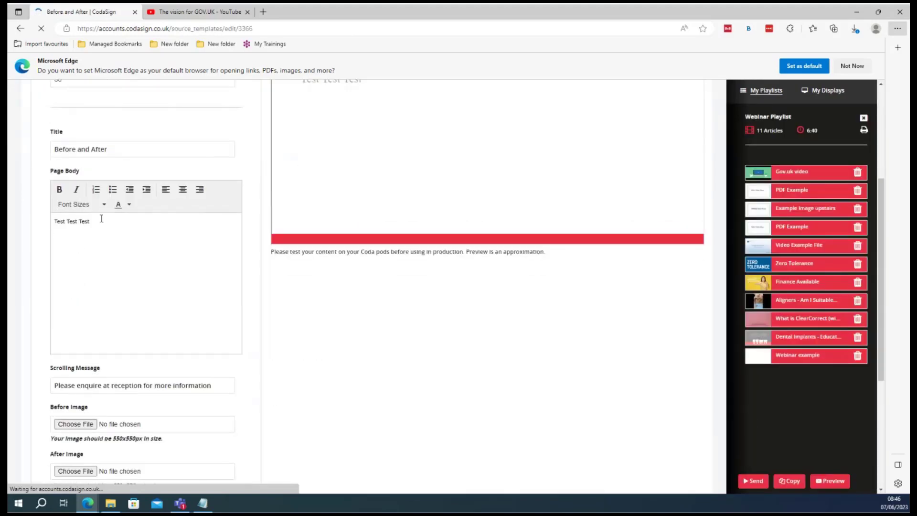
pyautogui.moveTo(98, 224); pyautogui.dragTo(53, 225)
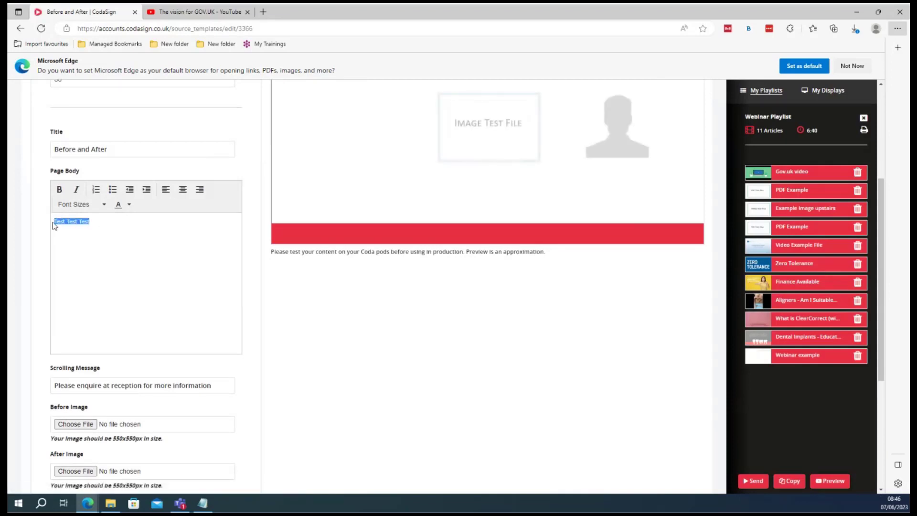
pyautogui.press('BackSpace')
pyautogui.write('Te')
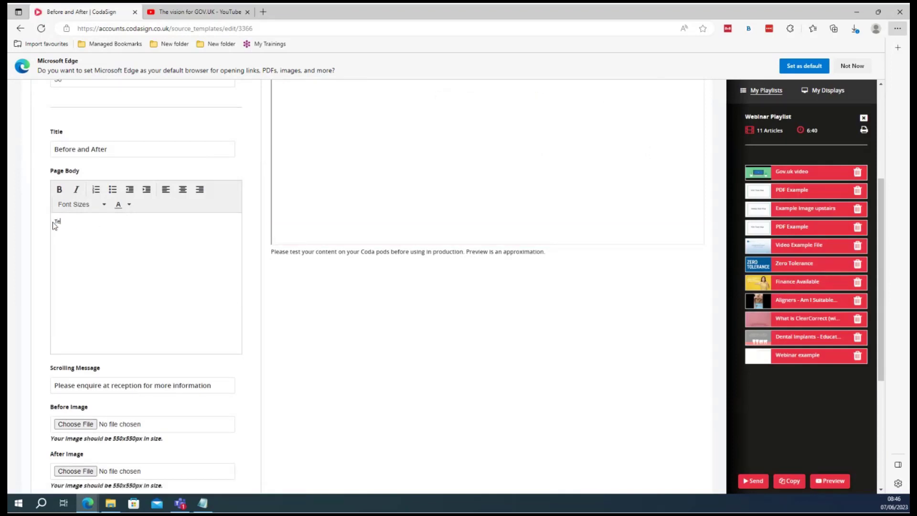
pyautogui.write('st')
pyautogui.scroll(-5, 54, 226)
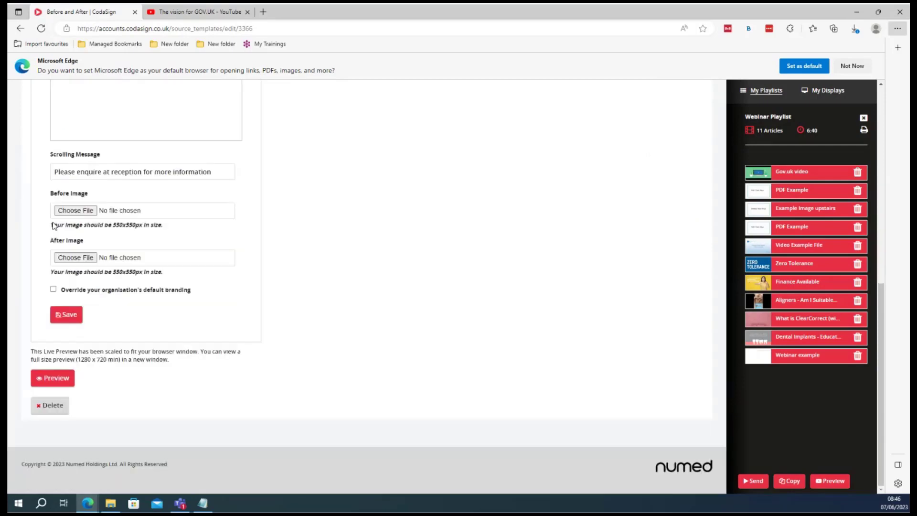
pyautogui.click(67, 316)
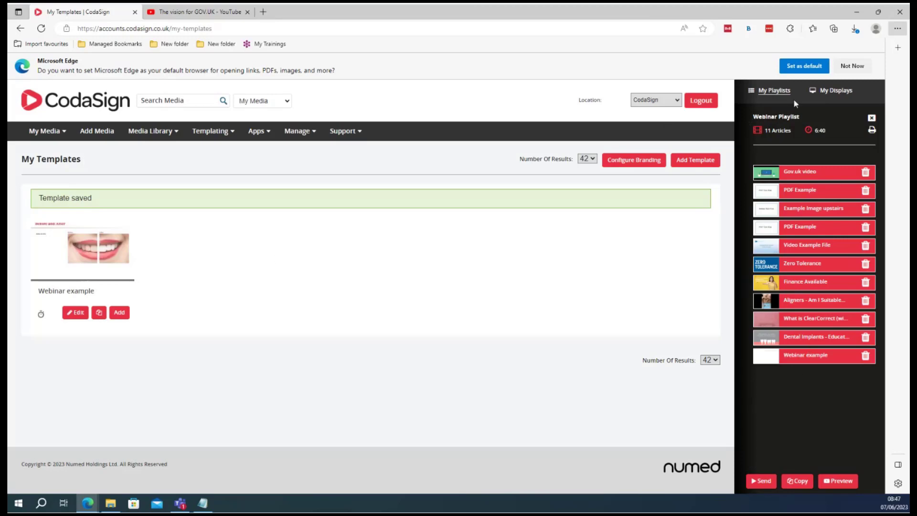
# Check the Webinar Playlist's name, article count and duration, and send it to the Support Coda (Azulle Access4) display
pyautogui.moveTo(803, 118); pyautogui.dragTo(753, 122)
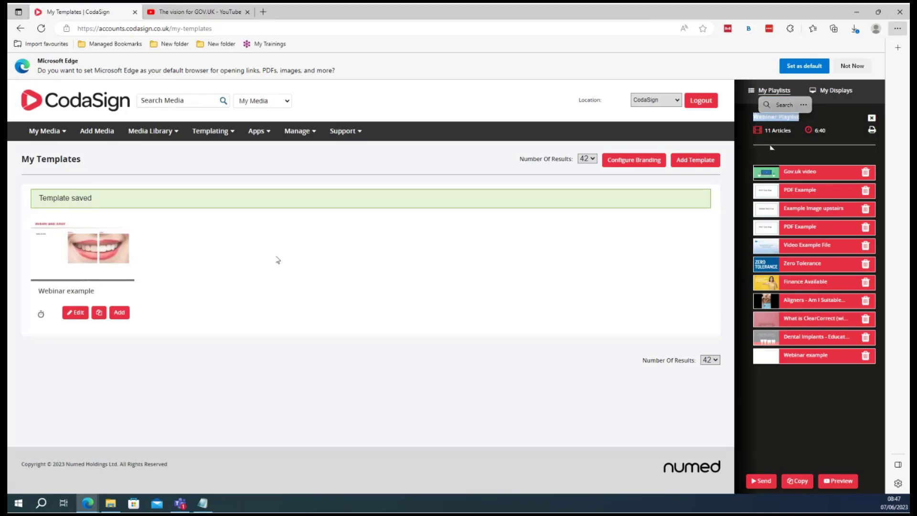
pyautogui.moveTo(791, 132); pyautogui.dragTo(764, 132)
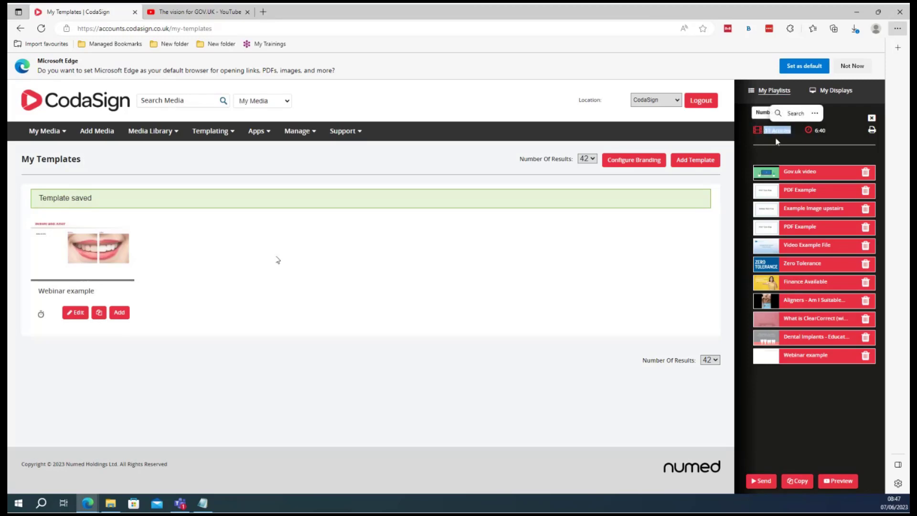
pyautogui.click(828, 136)
pyautogui.moveTo(830, 129); pyautogui.dragTo(813, 130)
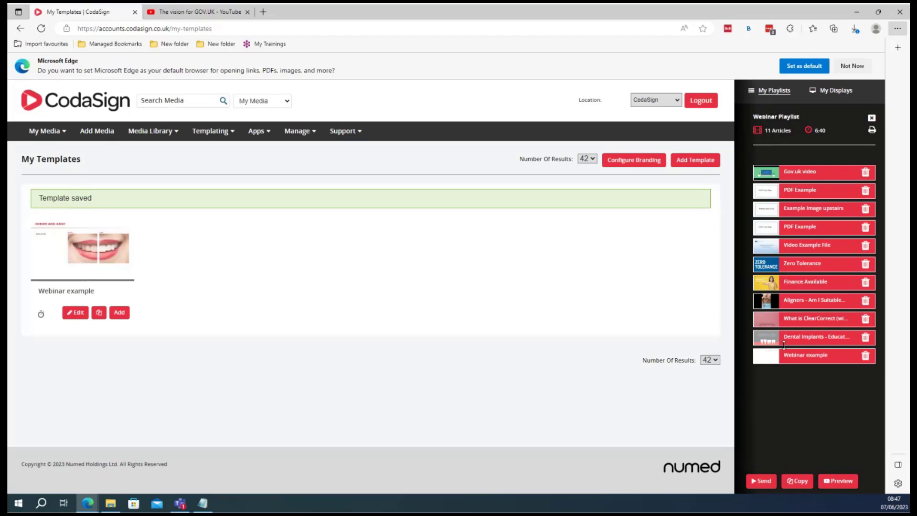
pyautogui.click(761, 481)
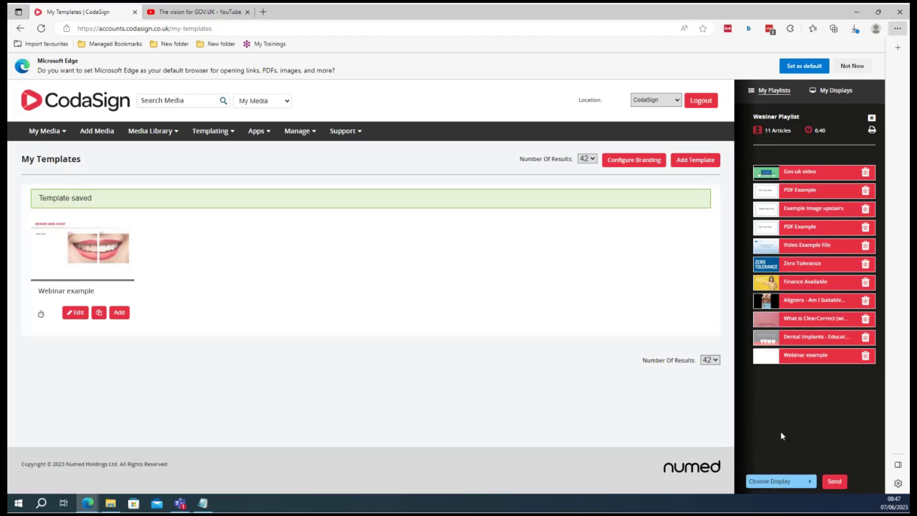
pyautogui.click(780, 485)
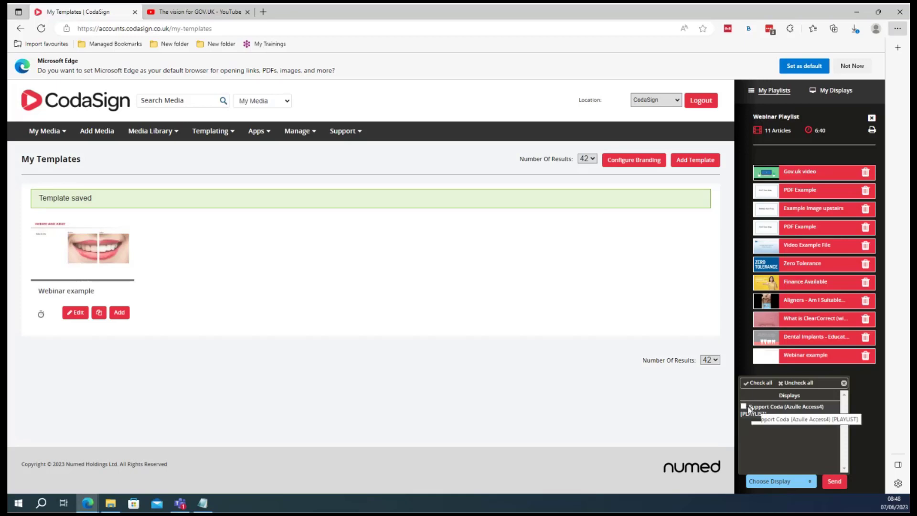
pyautogui.click(748, 408)
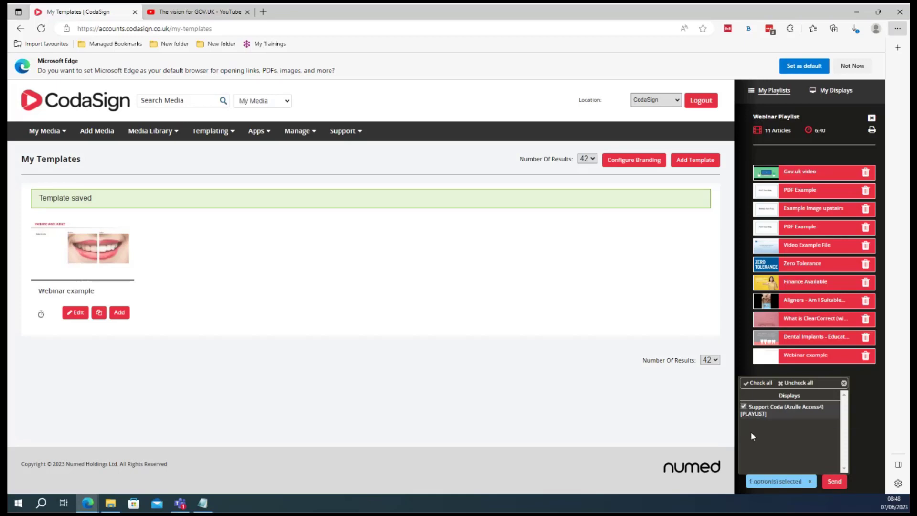
pyautogui.click(840, 480)
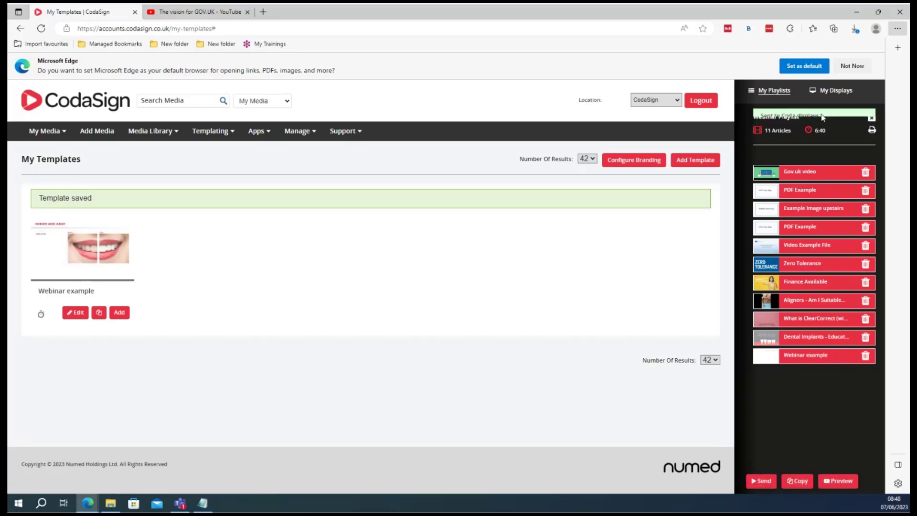
# Review the list of playlists, checking the Webinar Playlist's assigned display, article count and duration
pyautogui.click(775, 94)
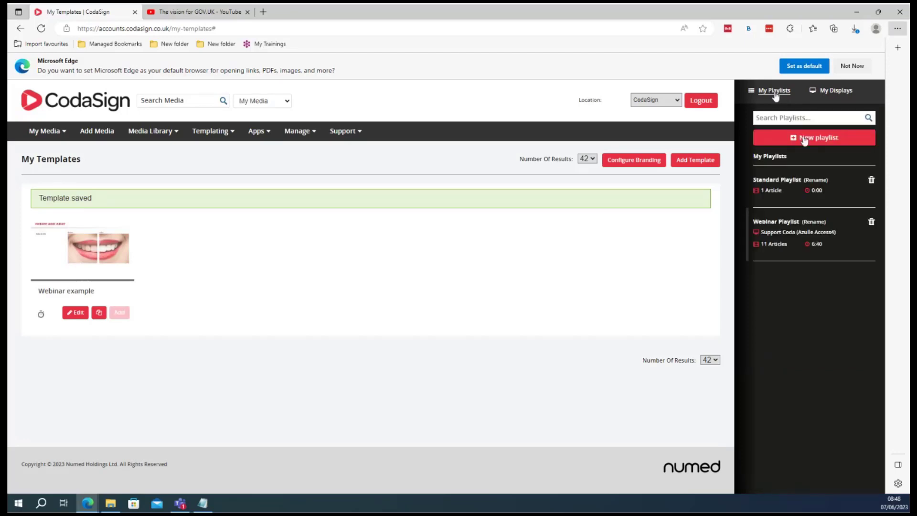
pyautogui.moveTo(836, 180); pyautogui.dragTo(740, 179)
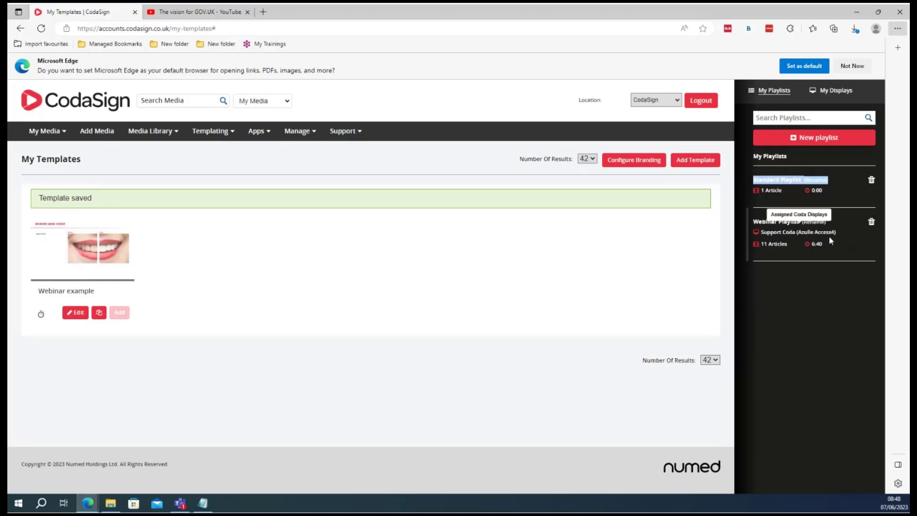
pyautogui.moveTo(839, 232); pyautogui.dragTo(778, 233)
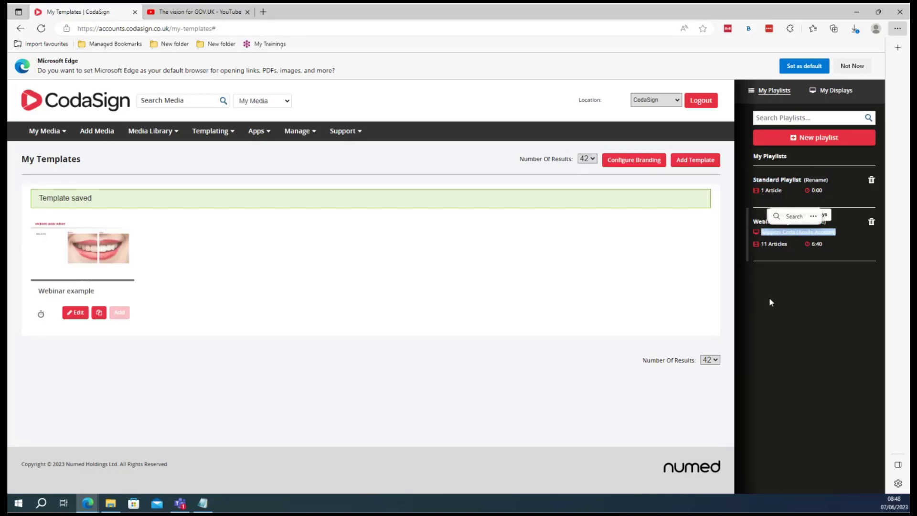
pyautogui.click(781, 264)
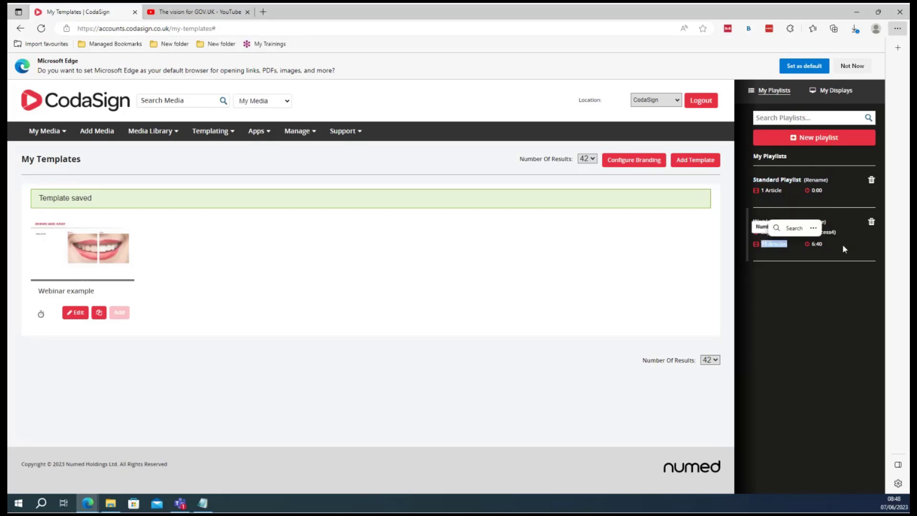
pyautogui.doubleClick(816, 244)
pyautogui.click(810, 272)
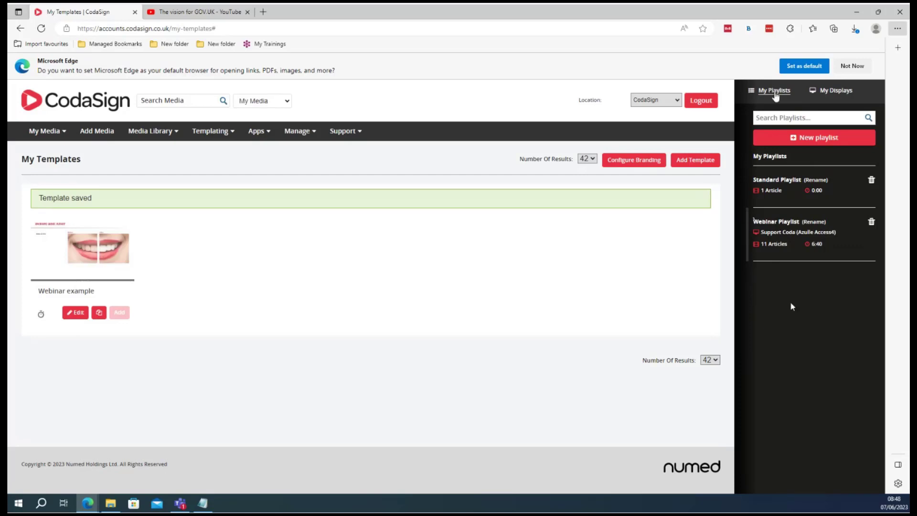
# In the displays list, choose Webinar Playlist for the Support Coda (Azulle Access4) display and confirm the assignment
pyautogui.click(835, 92)
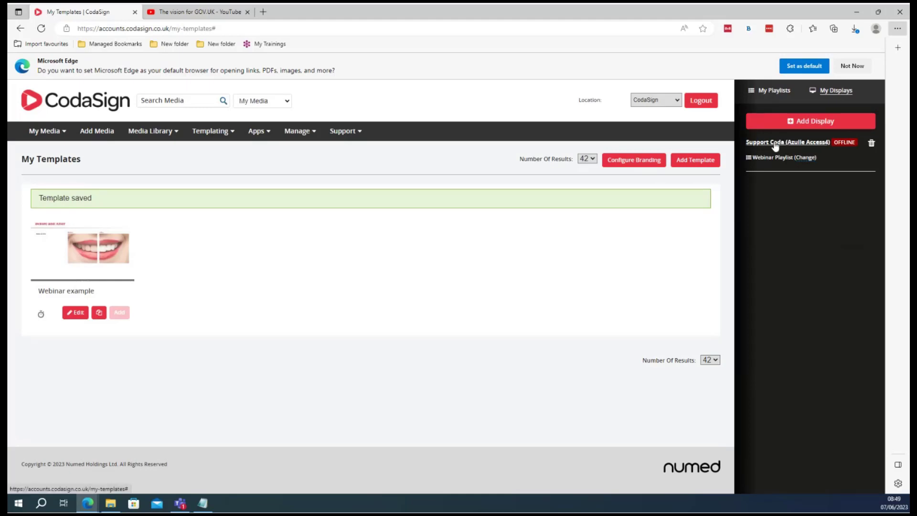
pyautogui.moveTo(847, 144)
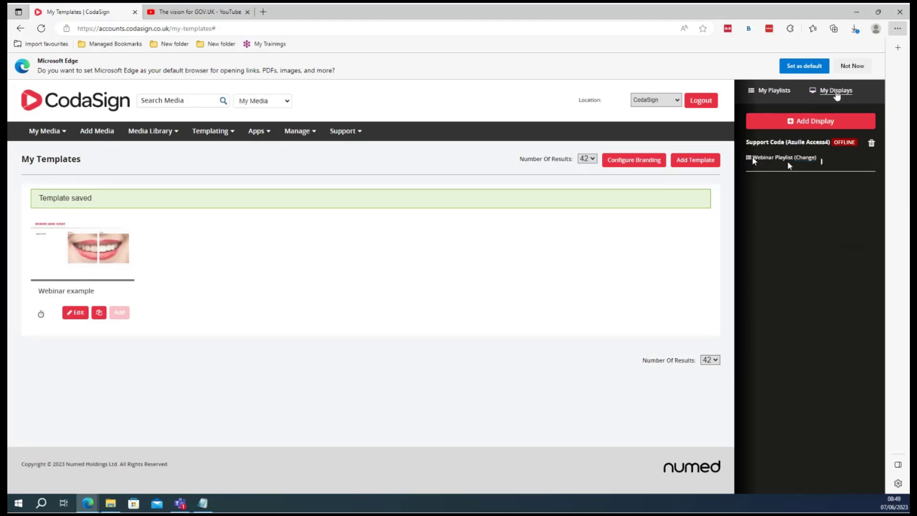
pyautogui.click(807, 158)
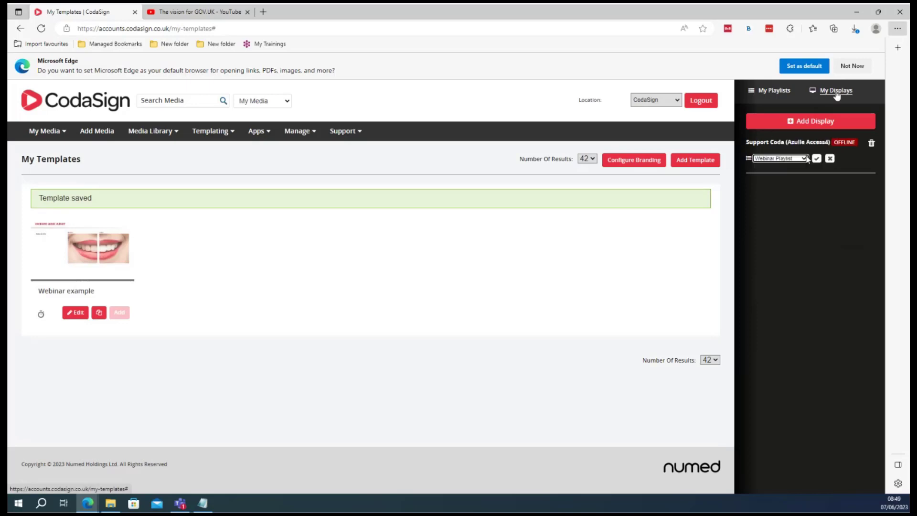
pyautogui.click(805, 159)
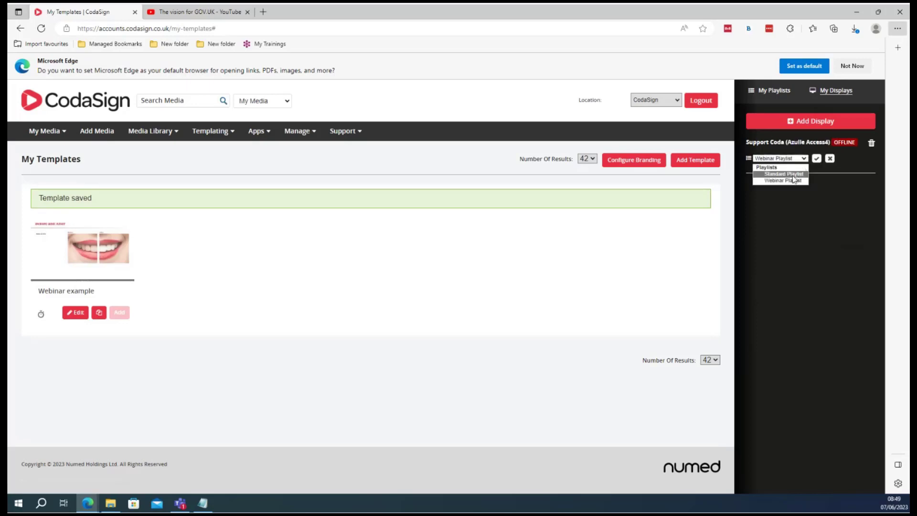
pyautogui.click(789, 181)
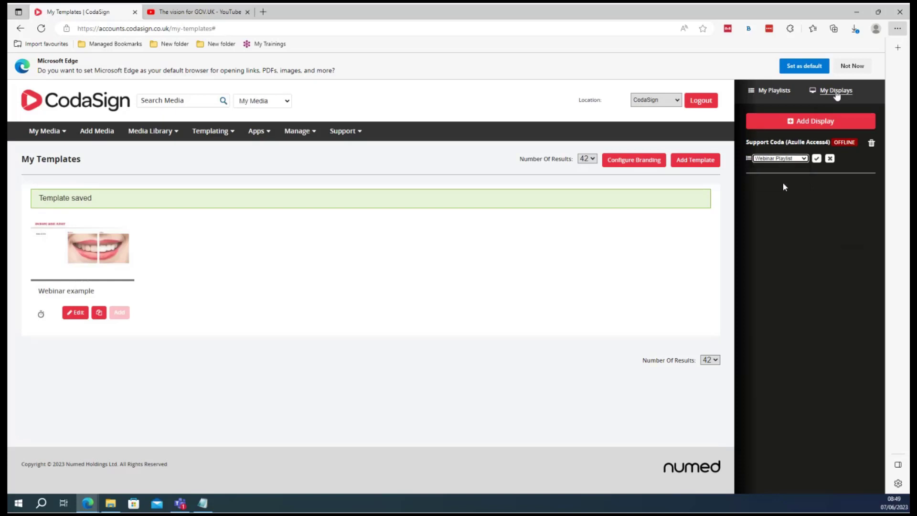
pyautogui.click(816, 158)
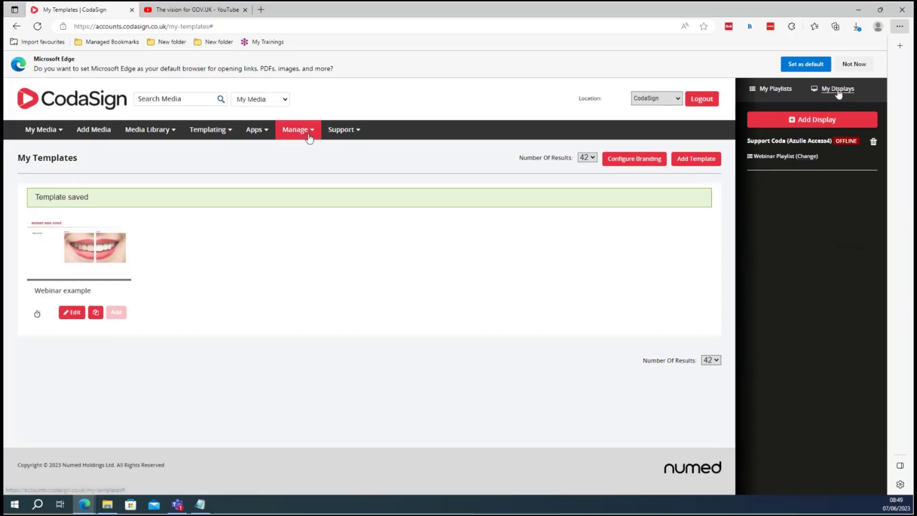
# View the FAQs and the Technical Support contact page, examining the website and telephone contact details
pyautogui.click(344, 136)
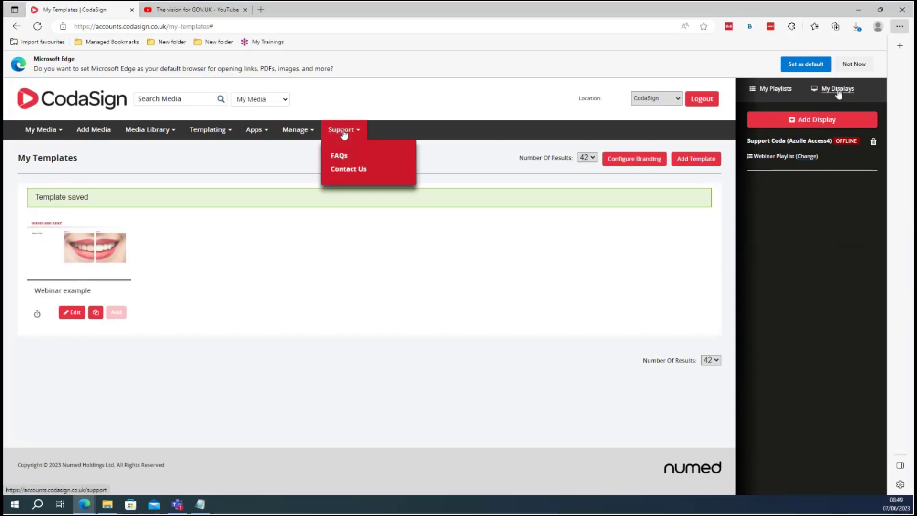
pyautogui.click(339, 158)
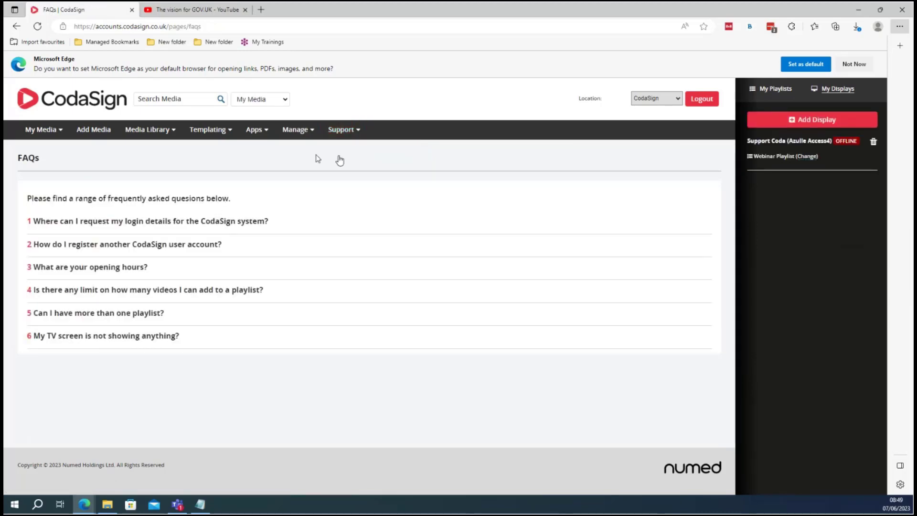
pyautogui.click(342, 136)
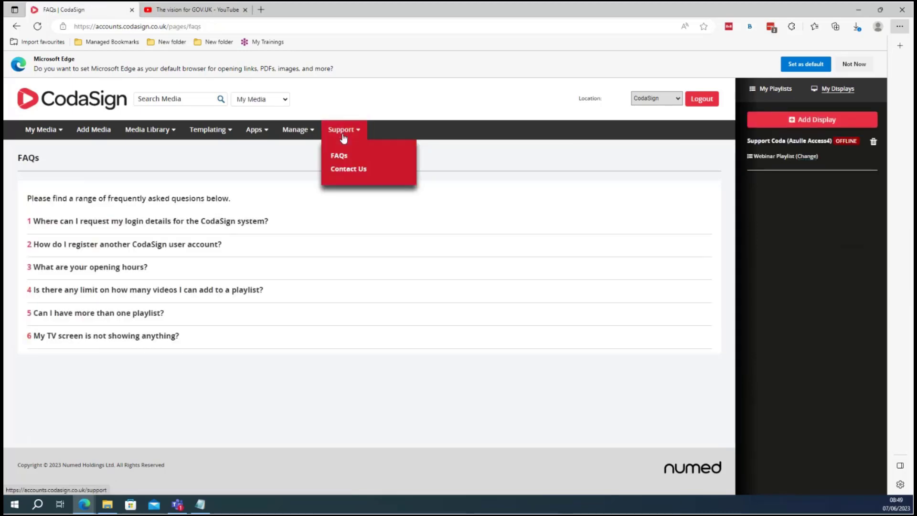
pyautogui.click(339, 174)
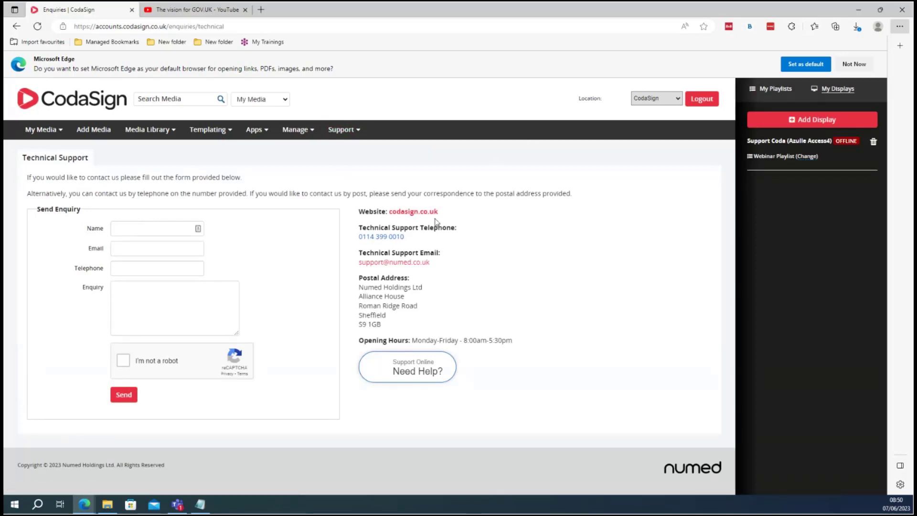
pyautogui.moveTo(439, 212); pyautogui.dragTo(360, 239)
pyautogui.click(496, 287)
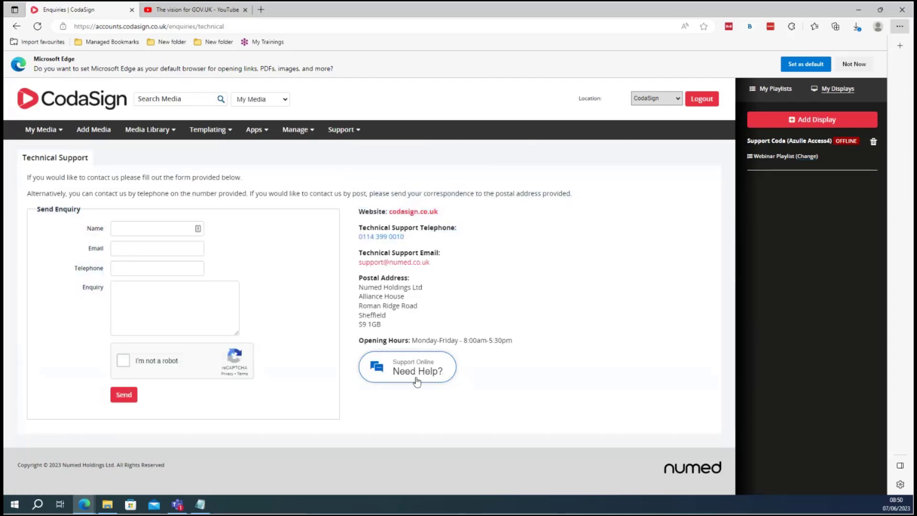